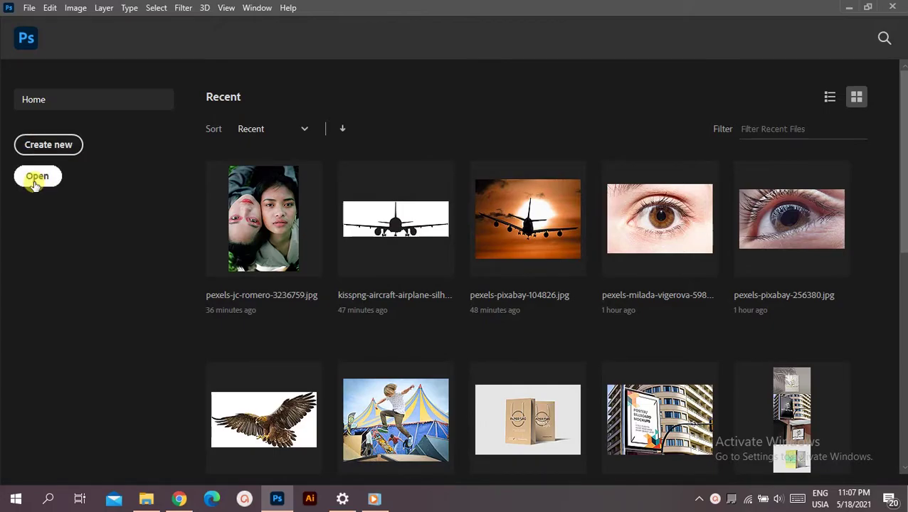
Bring up the Open dialog from the Photoshop home screen
{"action": "left_click", "coordinate": [36, 175]}
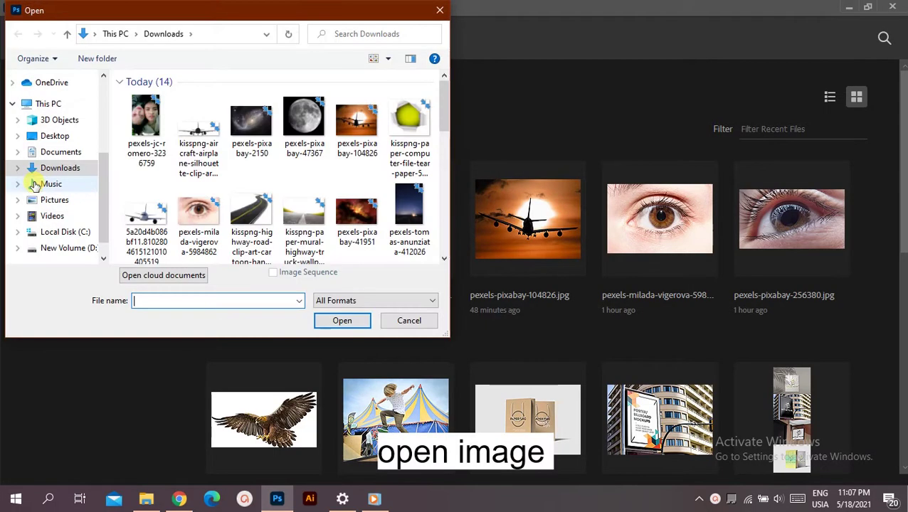
Open pexels-milada-vigerova-5984862.jpg and unlock its Background into Layer 0
{"action": "left_click", "coordinate": [198, 217]}
{"action": "left_click", "coordinate": [342, 320]}
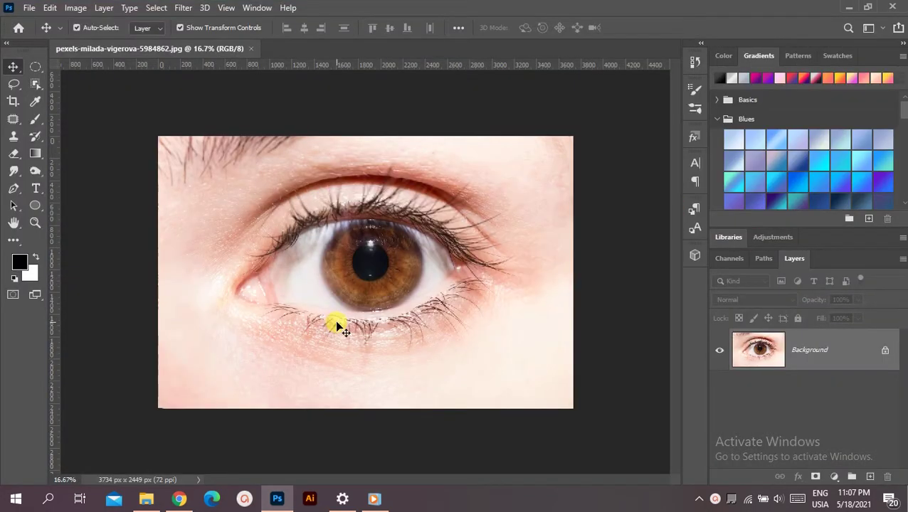
{"action": "left_click", "coordinate": [885, 353]}
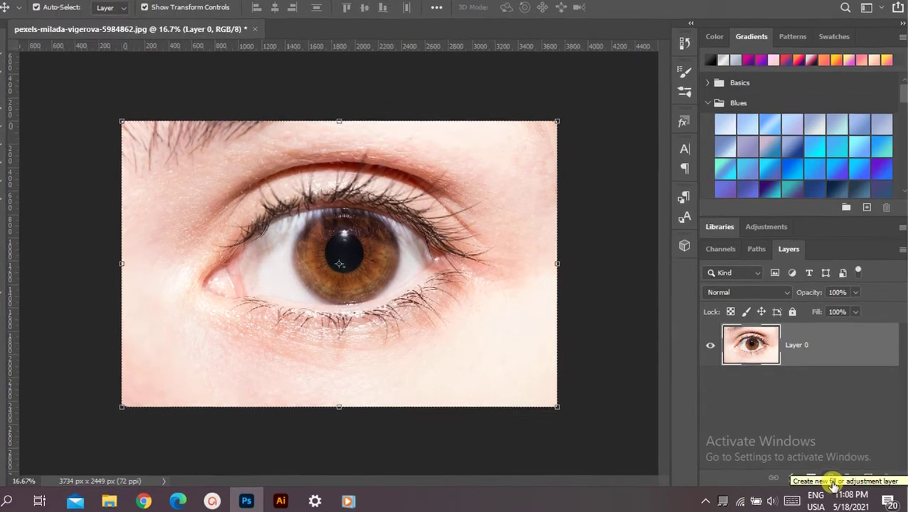
Add a Curves layer and drag on the image to shape a darkening S-curve
{"action": "left_click", "coordinate": [835, 477]}
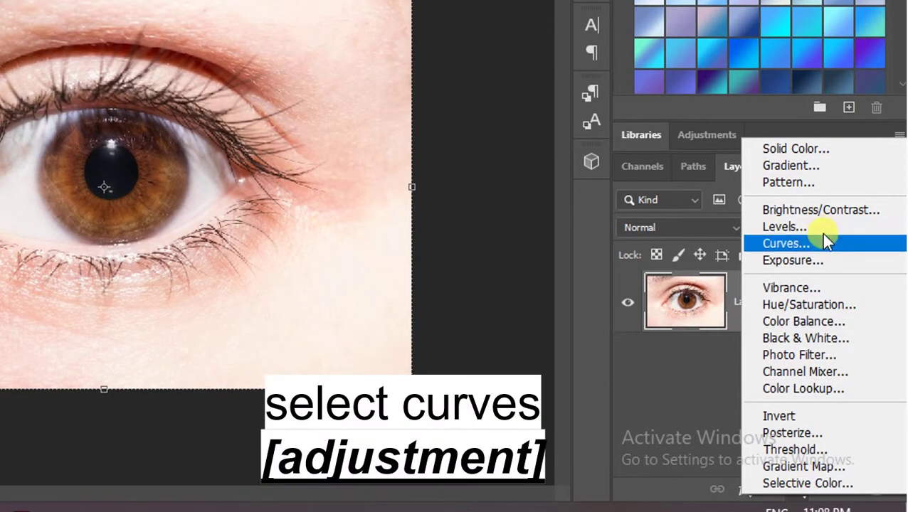
{"action": "left_click", "coordinate": [820, 239]}
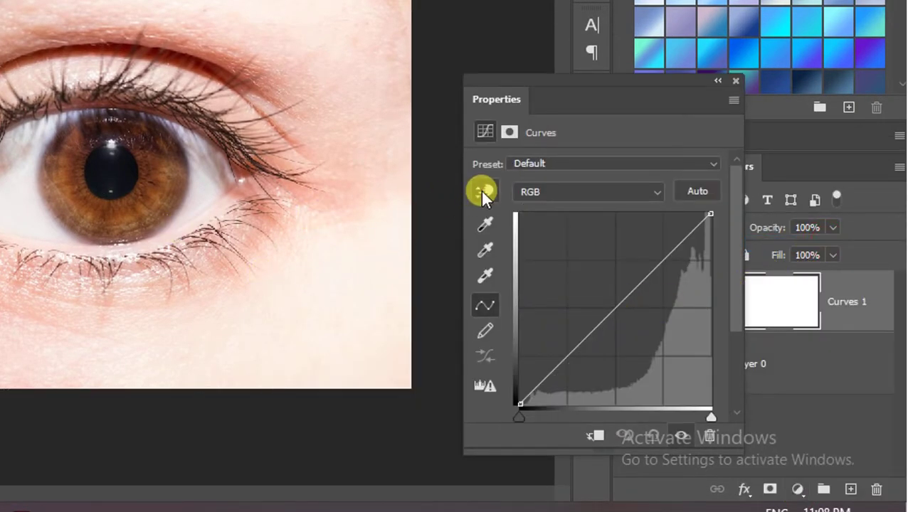
{"action": "left_click", "coordinate": [485, 192]}
{"action": "left_click_drag", "start_coordinate": [109, 157], "coordinate": [112, 173]}
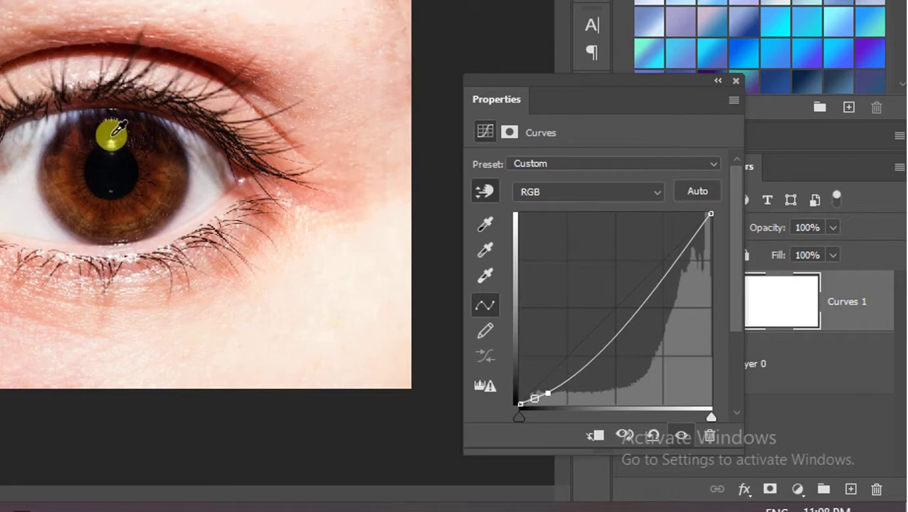
{"action": "left_click_drag", "start_coordinate": [178, 85], "coordinate": [178, 82]}
{"action": "left_click_drag", "start_coordinate": [334, 285], "coordinate": [353, 249]}
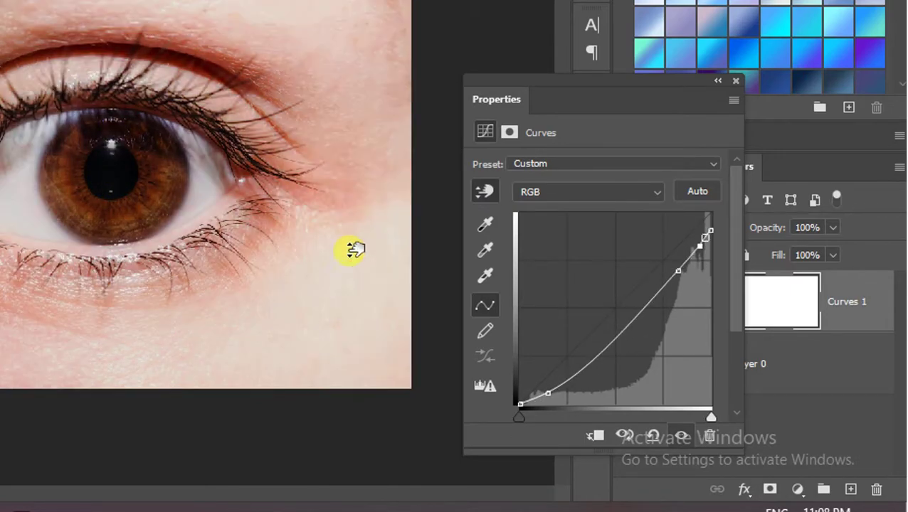
{"action": "mouse_move", "coordinate": [608, 340]}
{"action": "left_mouse_down"}
{"action": "mouse_move", "coordinate": [626, 360]}
{"action": "mouse_move", "coordinate": [622, 351]}
{"action": "left_mouse_up"}
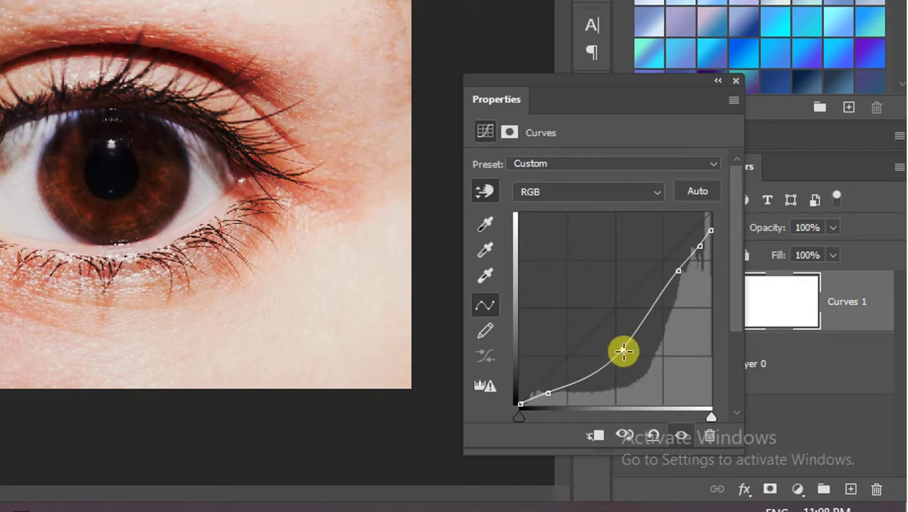
{"action": "left_click", "coordinate": [733, 80]}
{"action": "left_click", "coordinate": [624, 304]}
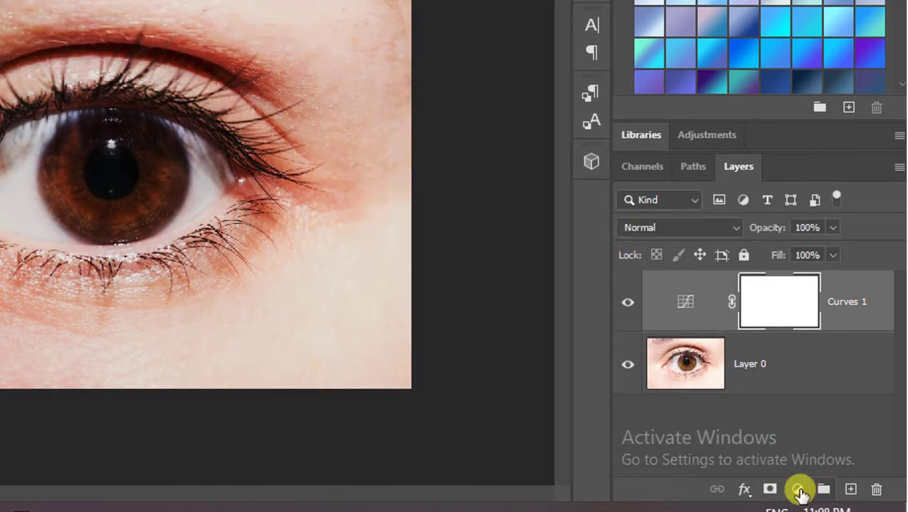
Add a Color Lookup layer using Moonlight.3DL and clip it to Curves 1
{"action": "left_click", "coordinate": [798, 489]}
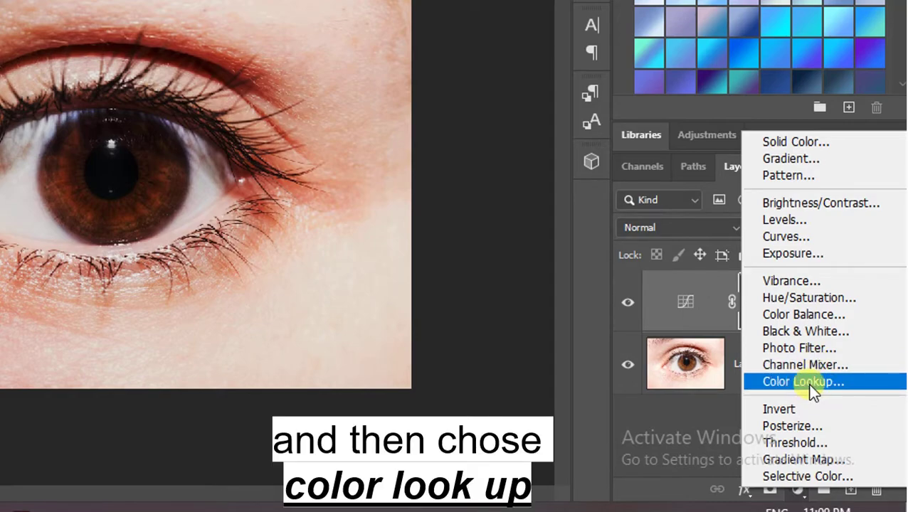
{"action": "left_click", "coordinate": [804, 384]}
{"action": "left_click", "coordinate": [629, 270]}
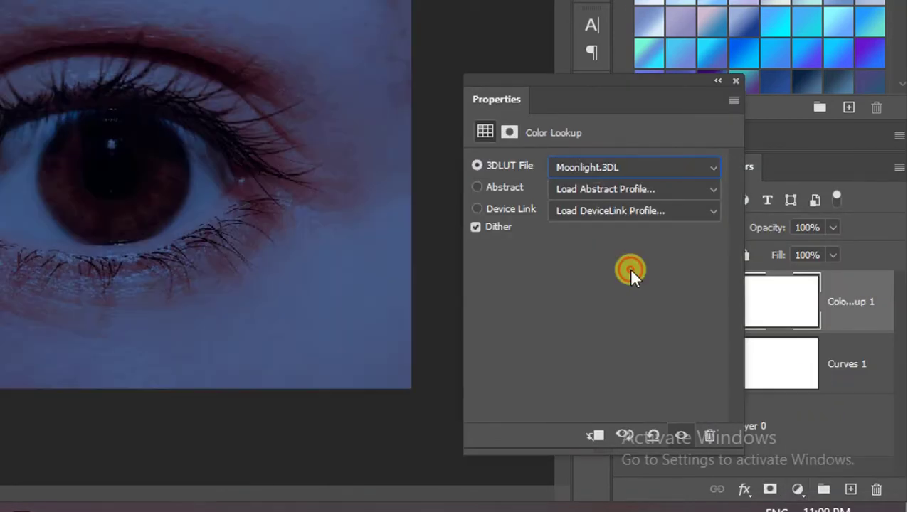
{"action": "left_click", "coordinate": [575, 163]}
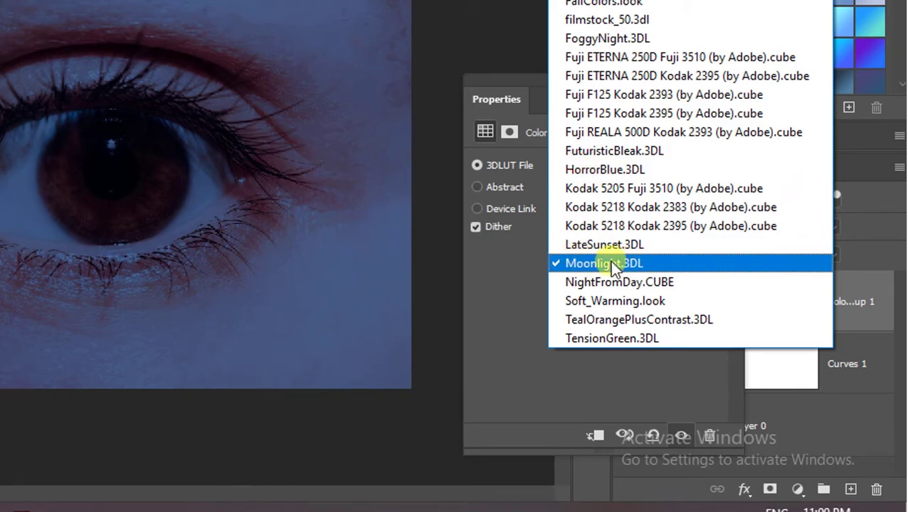
{"action": "left_click", "coordinate": [609, 263]}
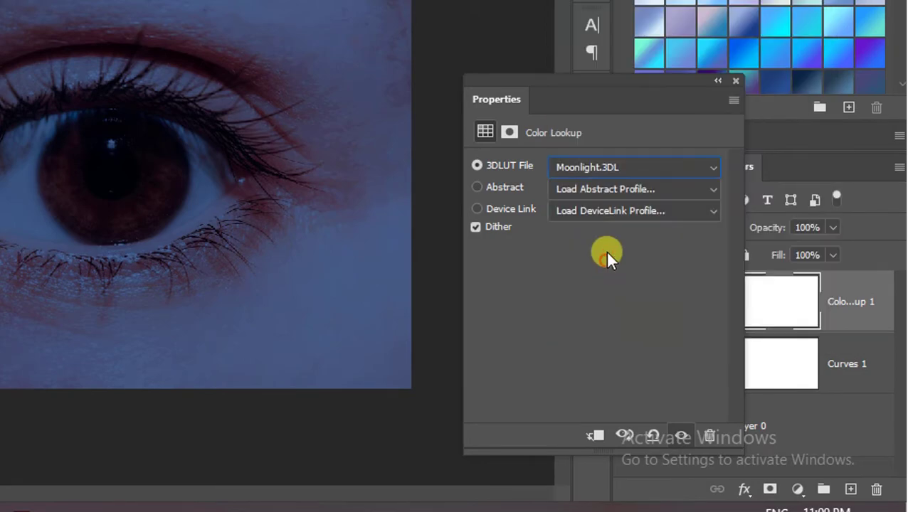
{"action": "left_click", "coordinate": [736, 81]}
{"action": "double_click", "coordinate": [689, 309]}
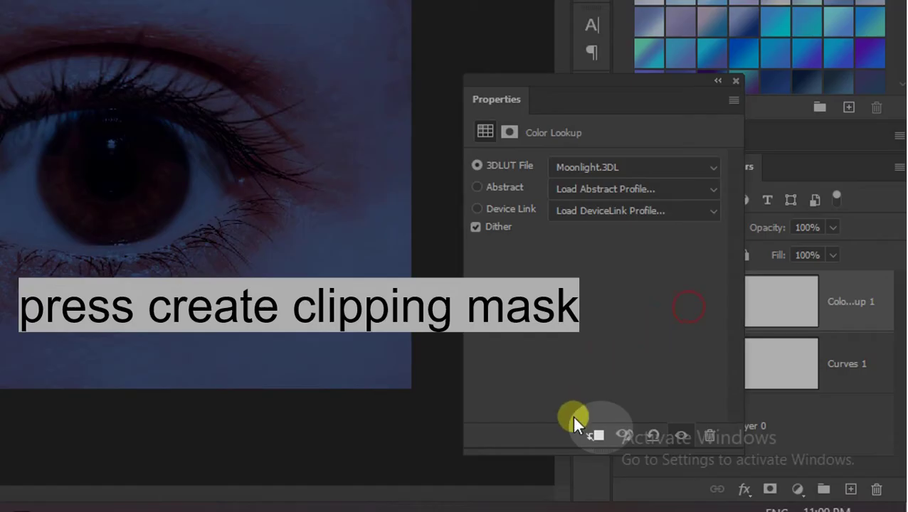
{"action": "left_click", "coordinate": [596, 436]}
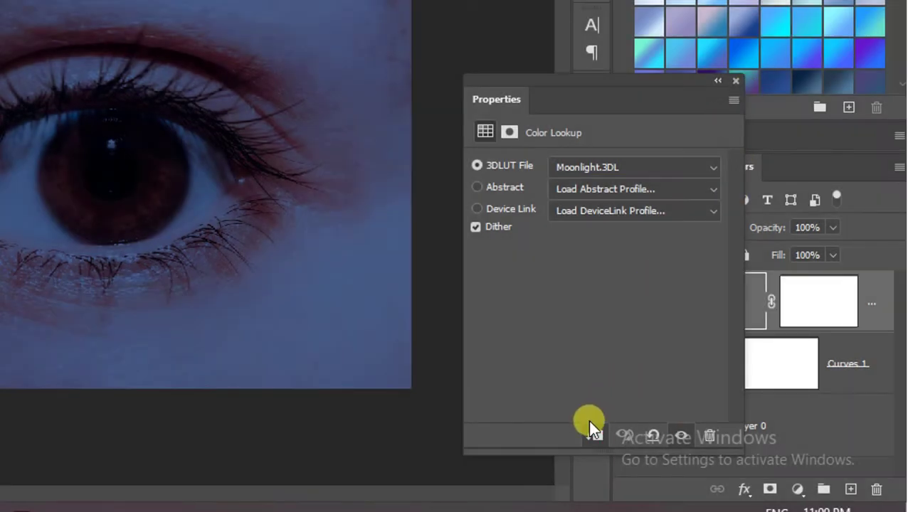
{"action": "left_click", "coordinate": [735, 80]}
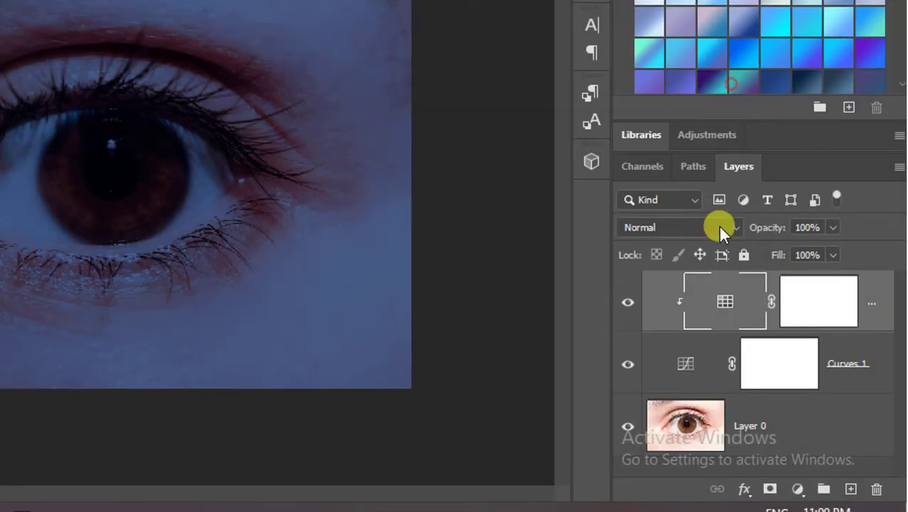
Clip Curves 1 to Layer 0 from its Properties panel
{"action": "double_click", "coordinate": [683, 368]}
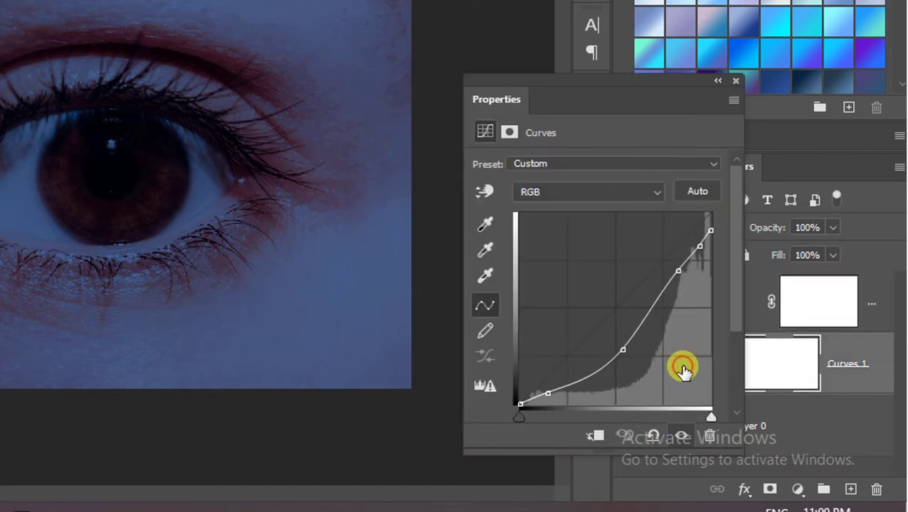
{"action": "left_click", "coordinate": [594, 439]}
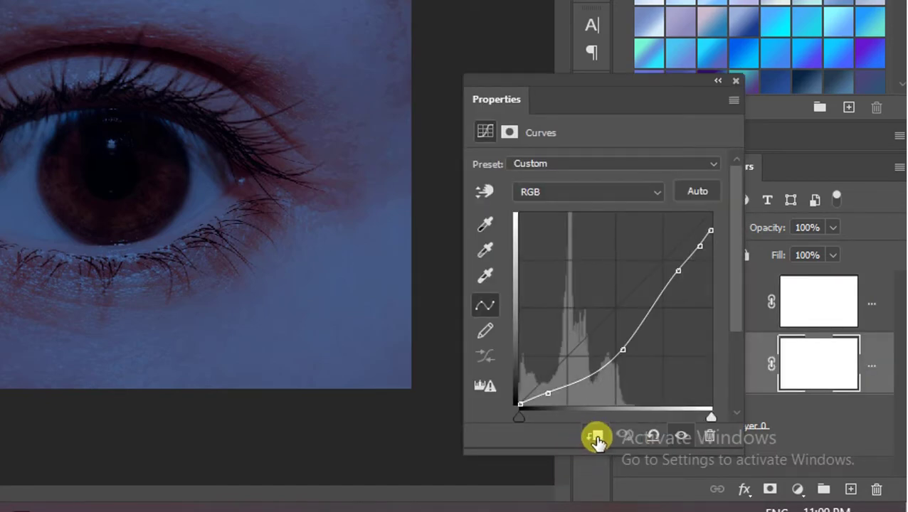
{"action": "left_click", "coordinate": [733, 81]}
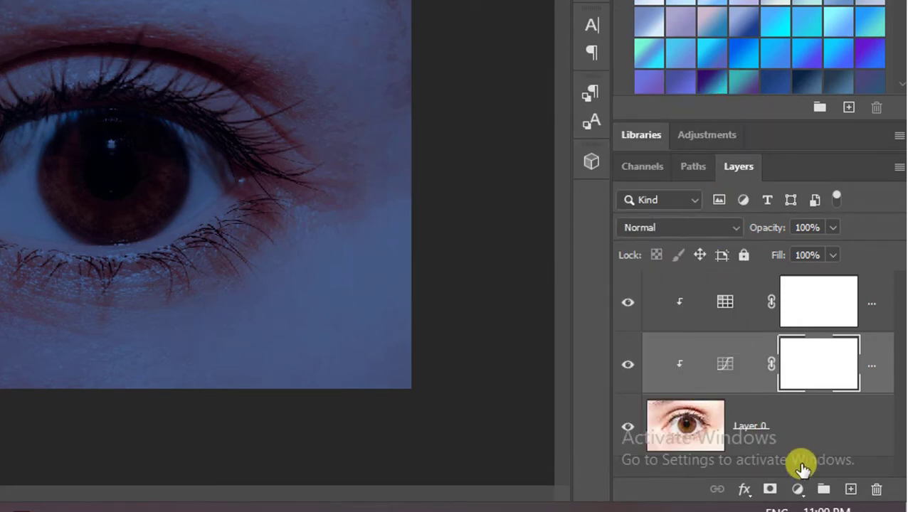
{"action": "left_click", "coordinate": [800, 489]}
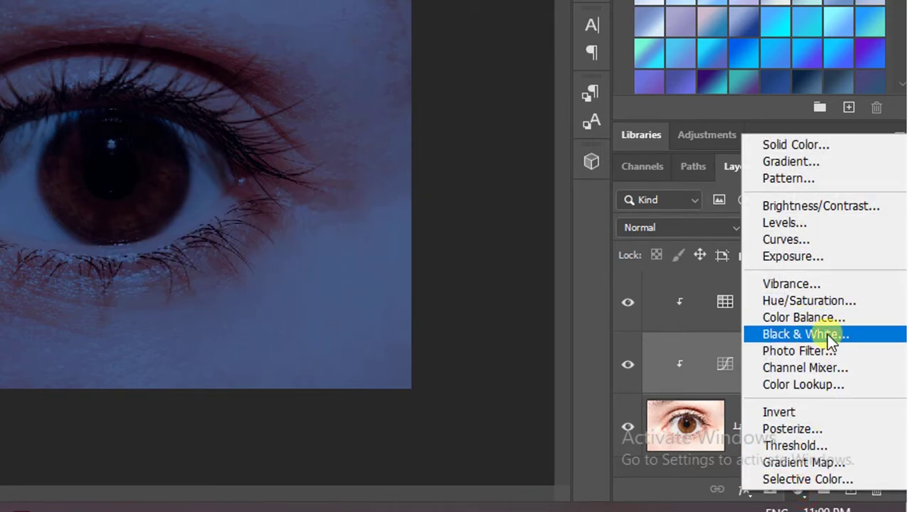
Add a Black & White layer with Reds -44, Yellows -56 and Magentas about -2
{"action": "left_click", "coordinate": [806, 334]}
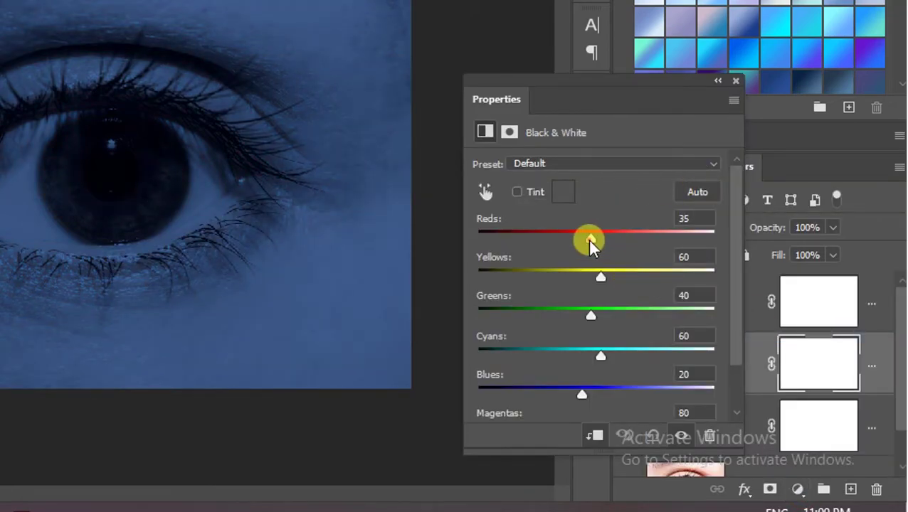
{"action": "left_click_drag", "start_coordinate": [590, 239], "coordinate": [552, 240]}
{"action": "left_click_drag", "start_coordinate": [599, 277], "coordinate": [547, 276]}
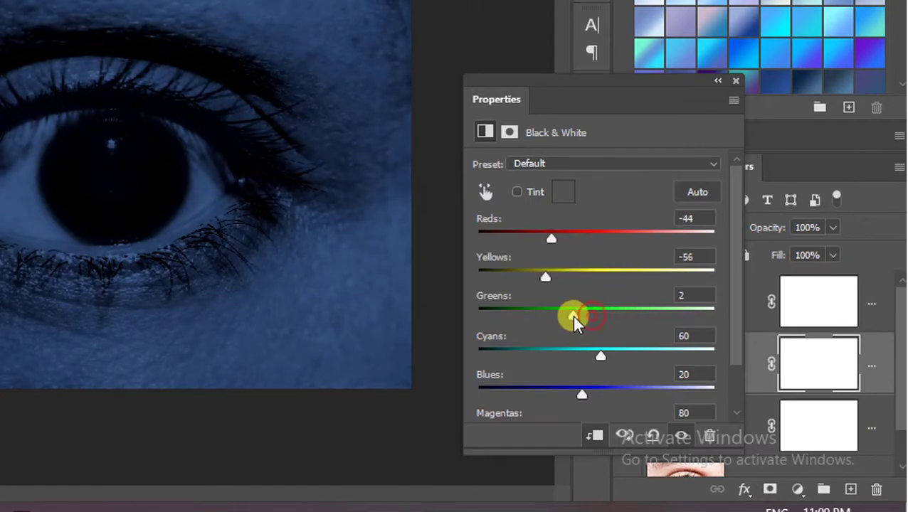
{"action": "scroll", "coordinate": [631, 363], "scroll_direction": "down", "scroll_amount": 2}
{"action": "left_click_drag", "start_coordinate": [610, 372], "coordinate": [569, 373]}
{"action": "left_click", "coordinate": [736, 80]}
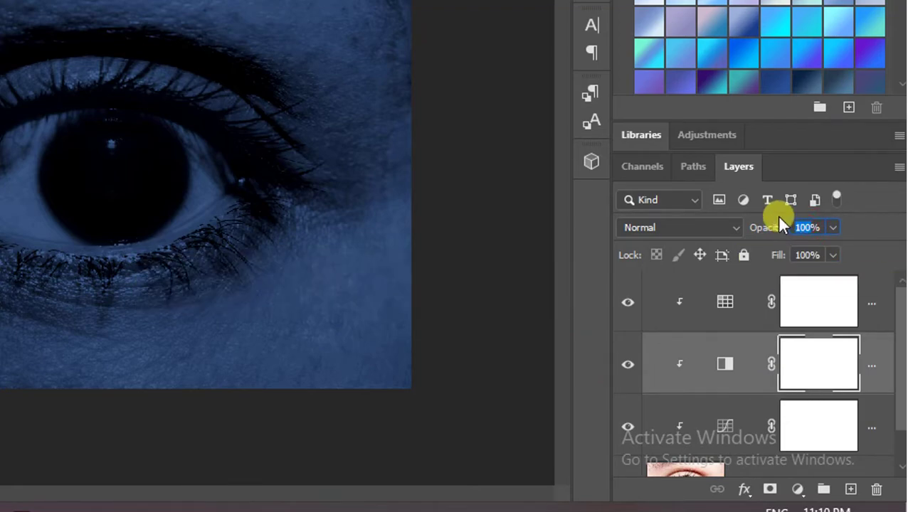
Set the Black & White layer to 50% opacity, move it below Curves 1, and compare visibility
{"action": "type", "text": "50"}
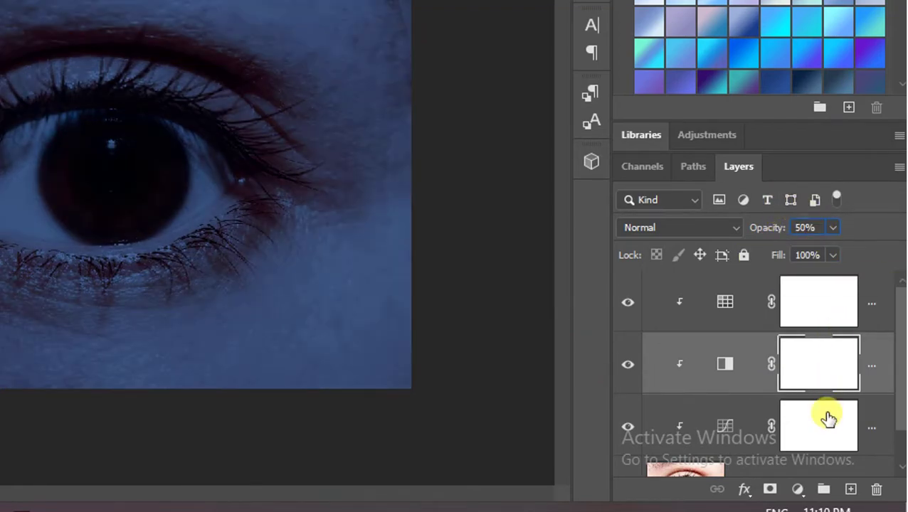
{"action": "mouse_move", "coordinate": [756, 371]}
{"action": "left_mouse_down"}
{"action": "mouse_move", "coordinate": [737, 287]}
{"action": "mouse_move", "coordinate": [756, 440]}
{"action": "left_mouse_up"}
{"action": "left_click", "coordinate": [512, 328]}
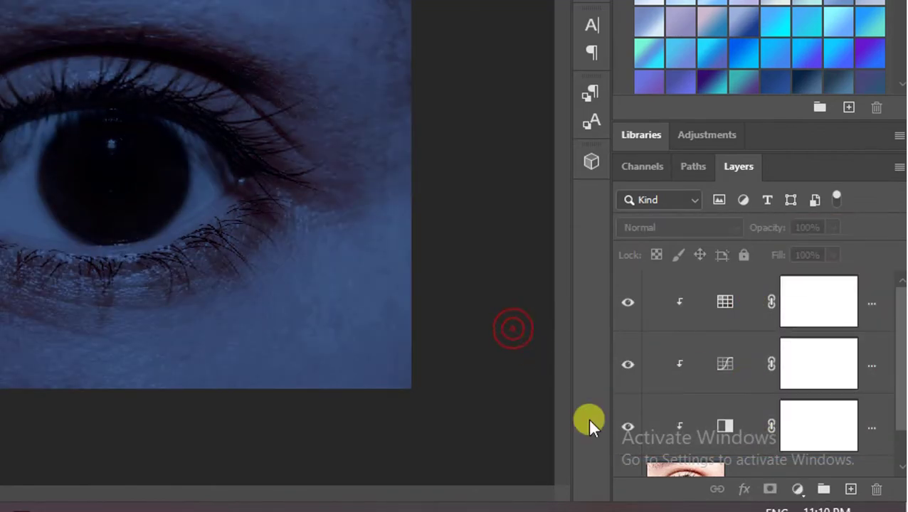
{"action": "left_click", "coordinate": [626, 424]}
{"action": "left_click", "coordinate": [626, 424]}
{"action": "left_click", "coordinate": [626, 424]}
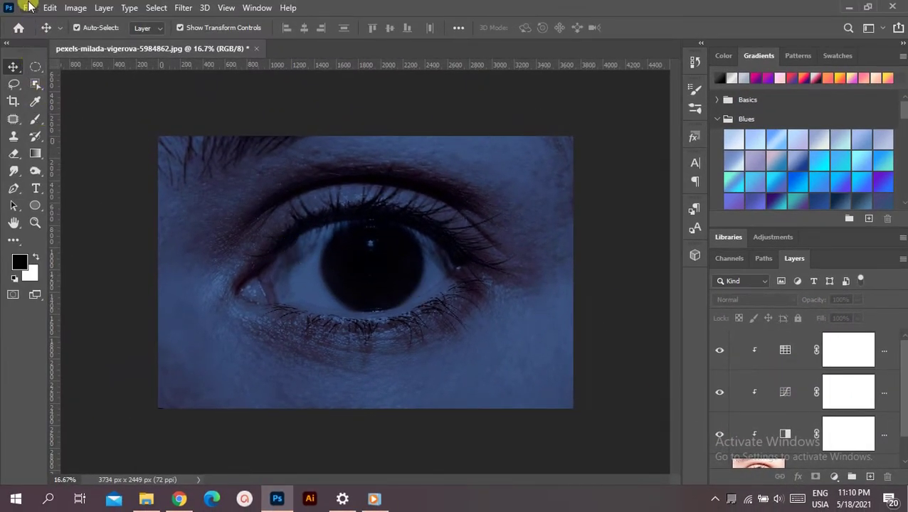
Place pexels-pixabay-2150 from Downloads as an embedded layer
{"action": "left_click", "coordinate": [28, 7]}
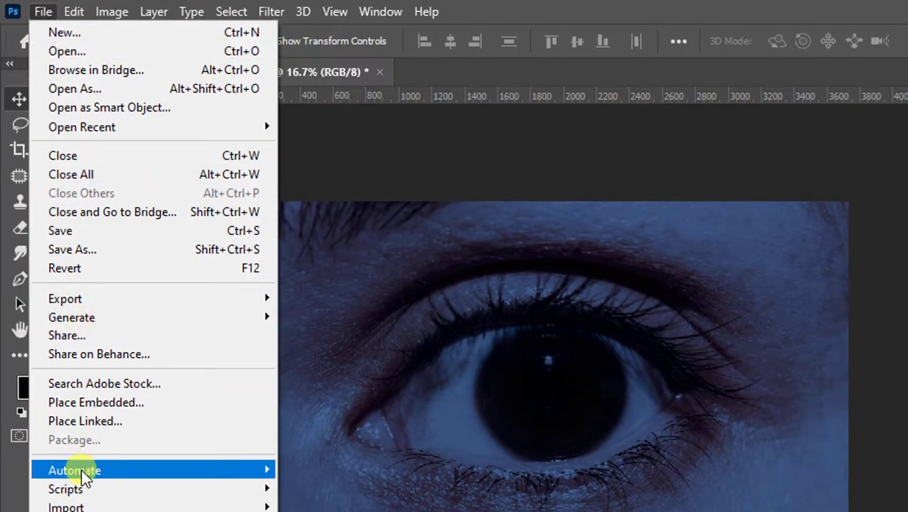
{"action": "left_click", "coordinate": [82, 402]}
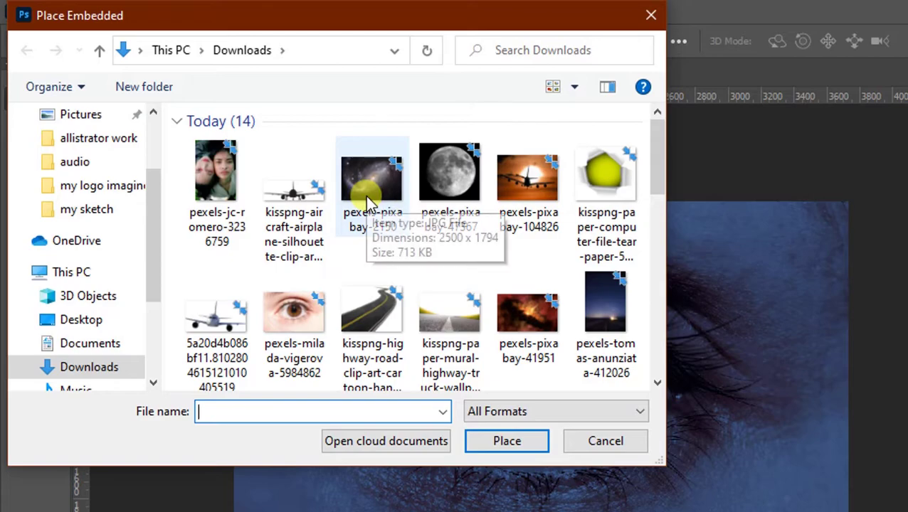
{"action": "mouse_move", "coordinate": [370, 181]}
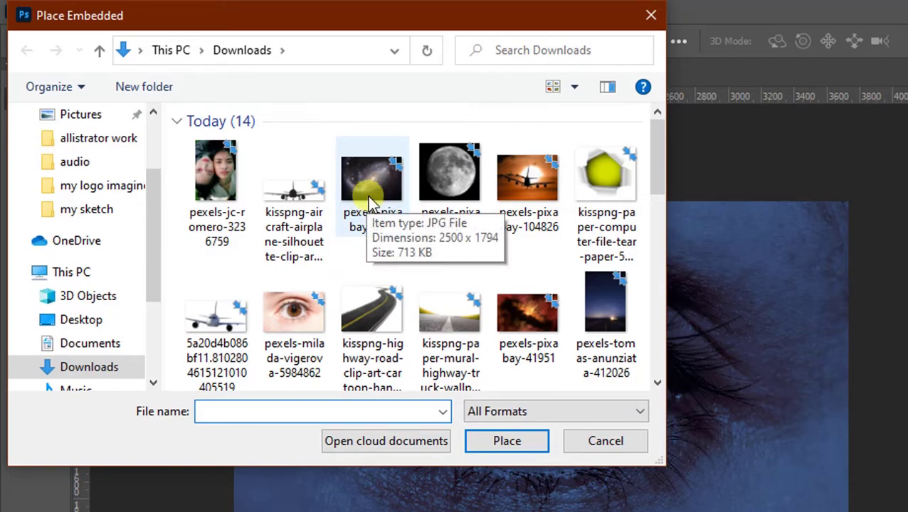
{"action": "left_click", "coordinate": [365, 190]}
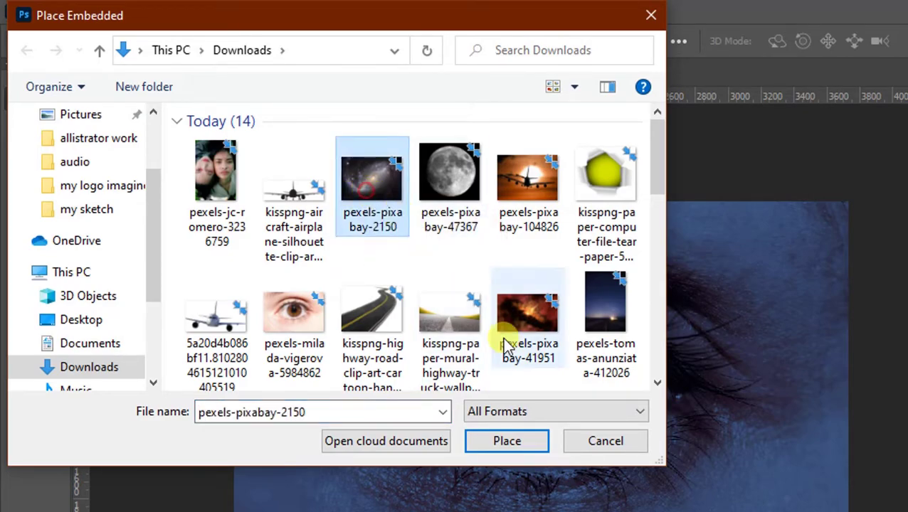
{"action": "left_click", "coordinate": [508, 441]}
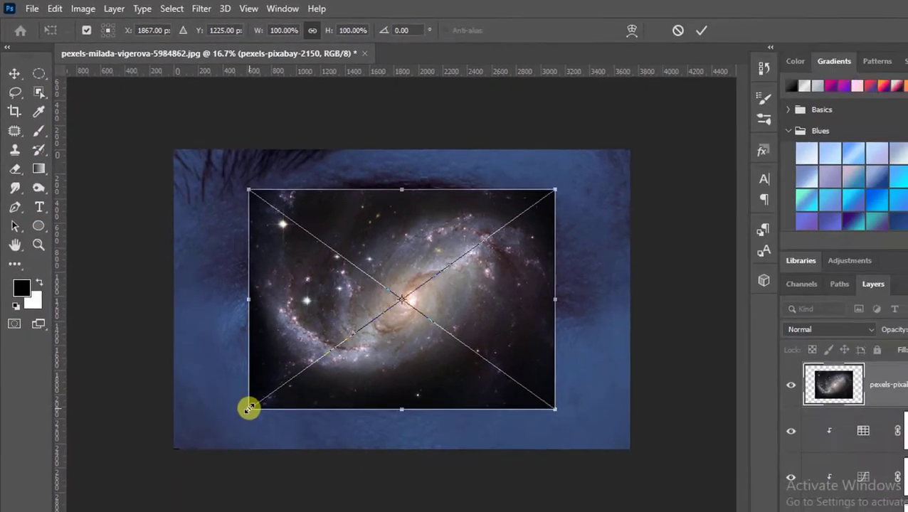
Scale the galaxy to roughly 43-46%, set 47% opacity, and centre it over the iris
{"action": "left_click_drag", "start_coordinate": [225, 370], "coordinate": [344, 287]}
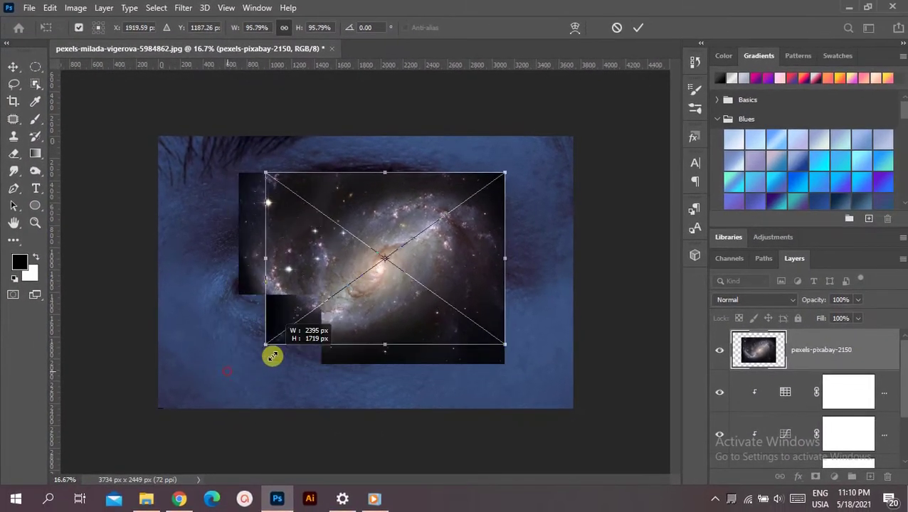
{"action": "left_click_drag", "start_coordinate": [415, 249], "coordinate": [366, 291]}
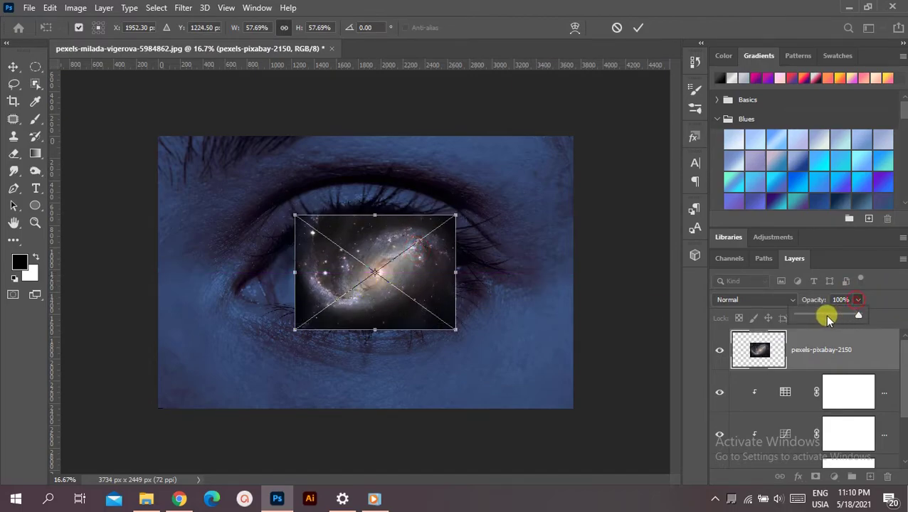
{"action": "left_click", "coordinate": [825, 316]}
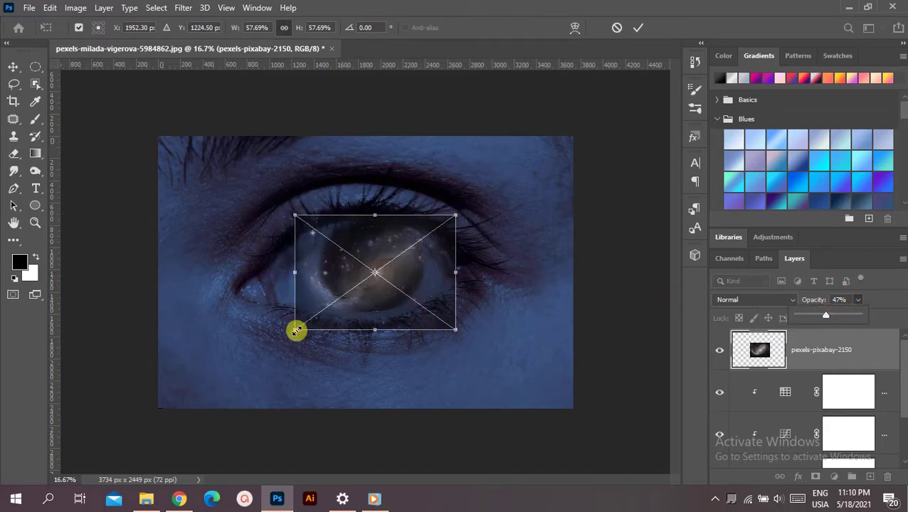
{"action": "left_click_drag", "start_coordinate": [291, 331], "coordinate": [314, 325]}
{"action": "mouse_move", "coordinate": [344, 298]}
{"action": "left_mouse_down"}
{"action": "mouse_move", "coordinate": [356, 299]}
{"action": "mouse_move", "coordinate": [347, 304]}
{"action": "left_mouse_up"}
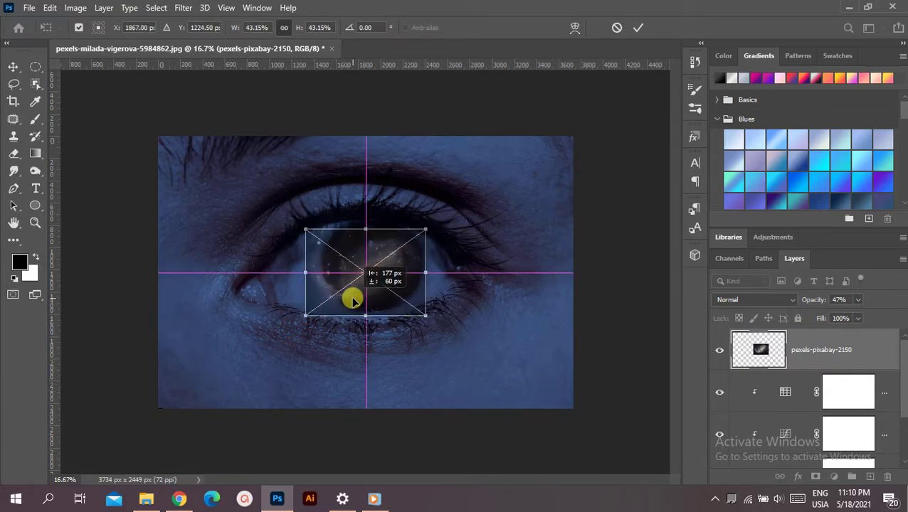
{"action": "left_click_drag", "start_coordinate": [366, 229], "coordinate": [366, 223]}
Warp the galaxy's corners inward into a round disc over the iris, then restore 100% opacity
{"action": "right_click", "coordinate": [375, 250]}
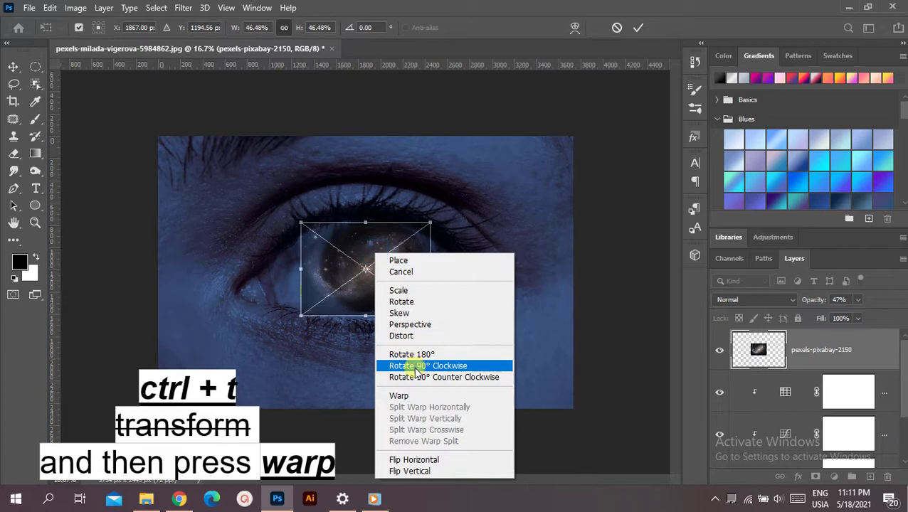
{"action": "left_click", "coordinate": [419, 396]}
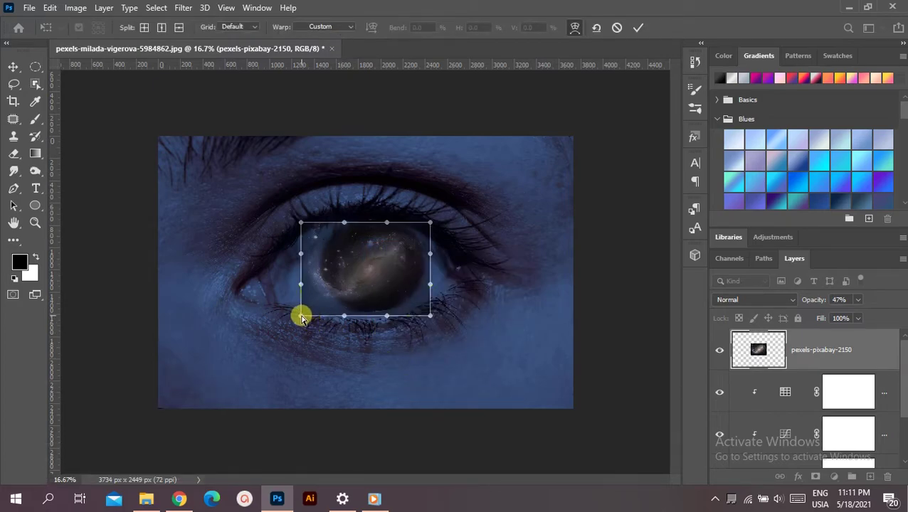
{"action": "left_click_drag", "start_coordinate": [301, 316], "coordinate": [334, 294]}
{"action": "left_click_drag", "start_coordinate": [301, 223], "coordinate": [340, 226]}
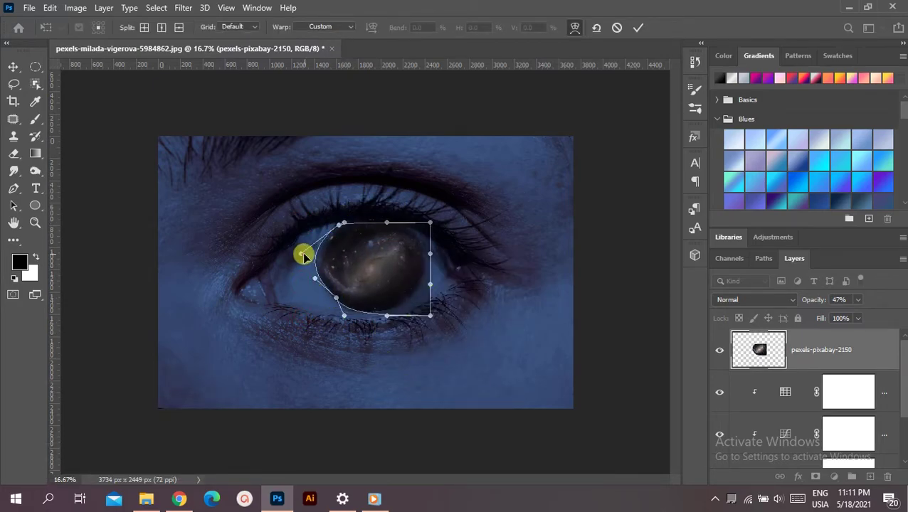
{"action": "left_click_drag", "start_coordinate": [303, 254], "coordinate": [311, 257]}
{"action": "left_click_drag", "start_coordinate": [430, 223], "coordinate": [414, 232]}
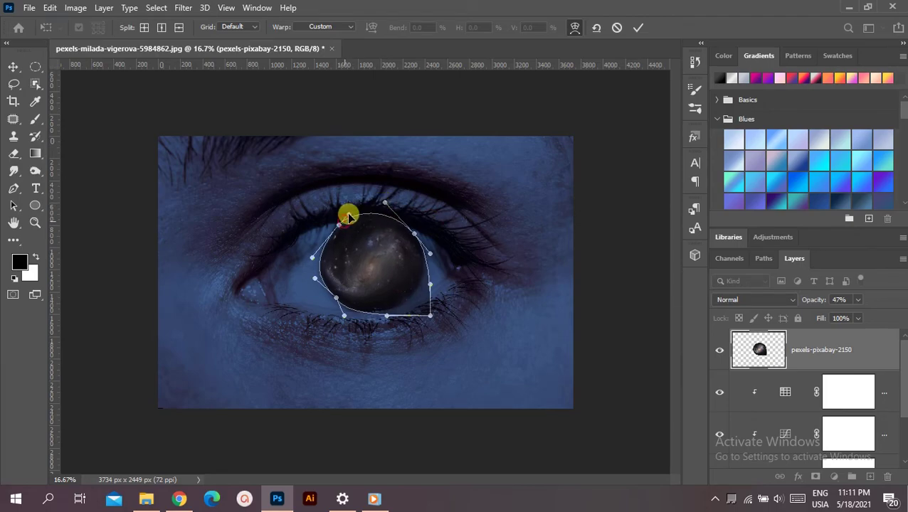
{"action": "left_click_drag", "start_coordinate": [427, 310], "coordinate": [405, 302]}
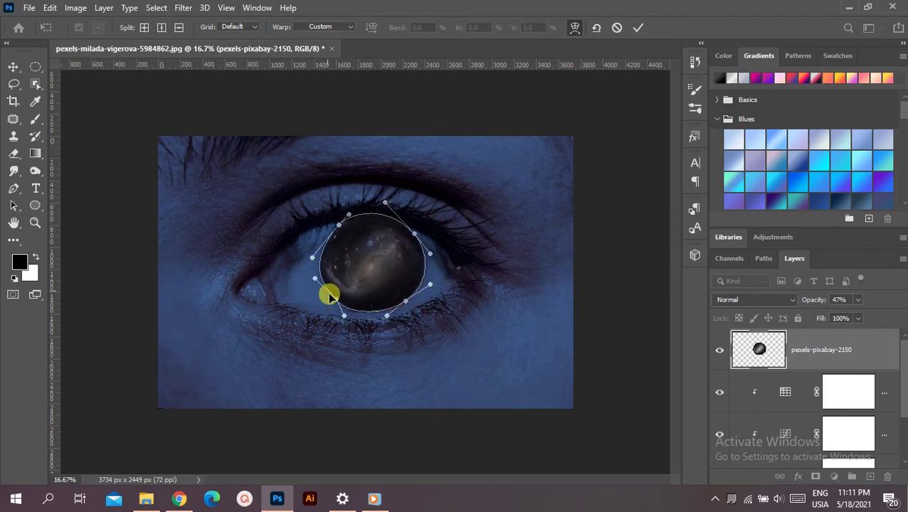
{"action": "key", "text": "Return"}
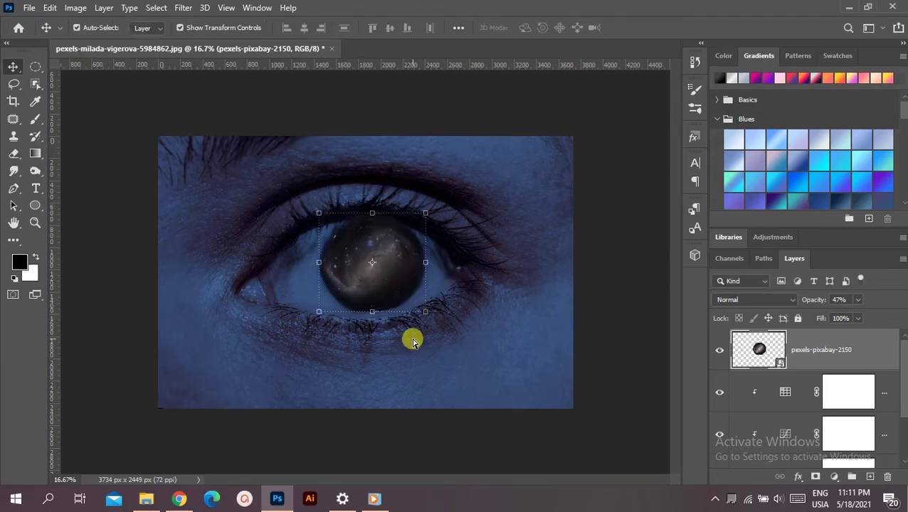
{"action": "left_click_drag", "start_coordinate": [859, 299], "coordinate": [851, 307]}
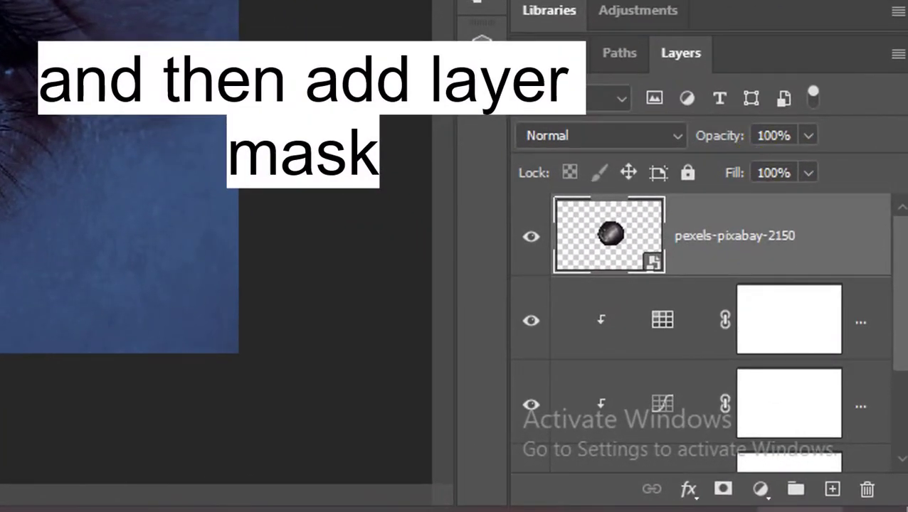
Mask the galaxy's edges with a black brush and set its blend mode to Screen
{"action": "left_click", "coordinate": [723, 491]}
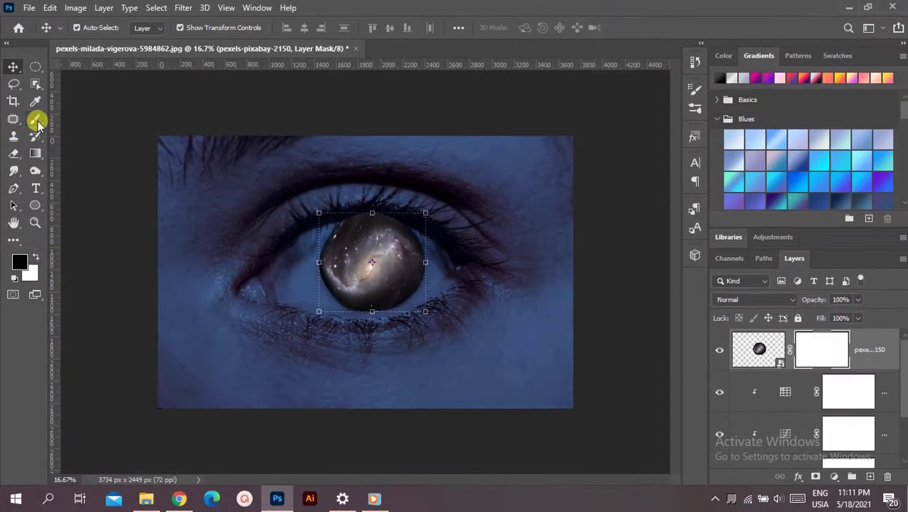
{"action": "left_click", "coordinate": [35, 121]}
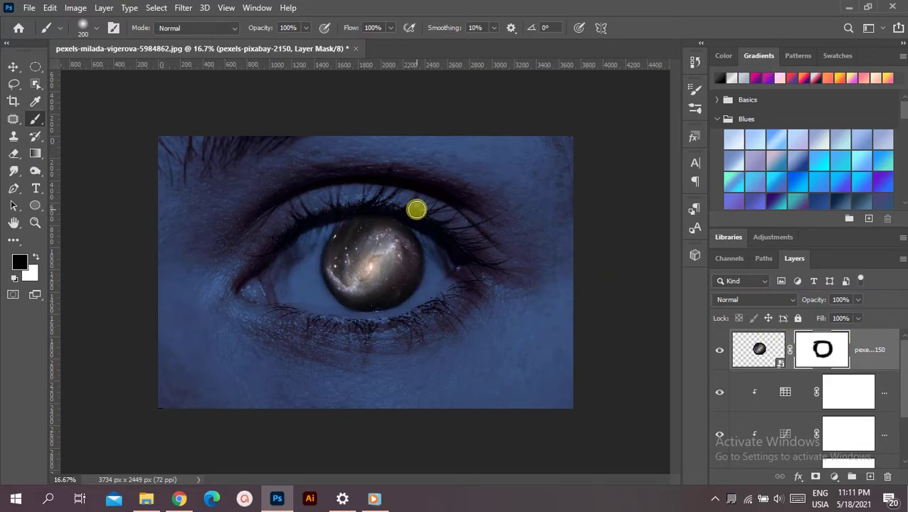
{"action": "left_click", "coordinate": [760, 348]}
{"action": "left_click", "coordinate": [776, 300]}
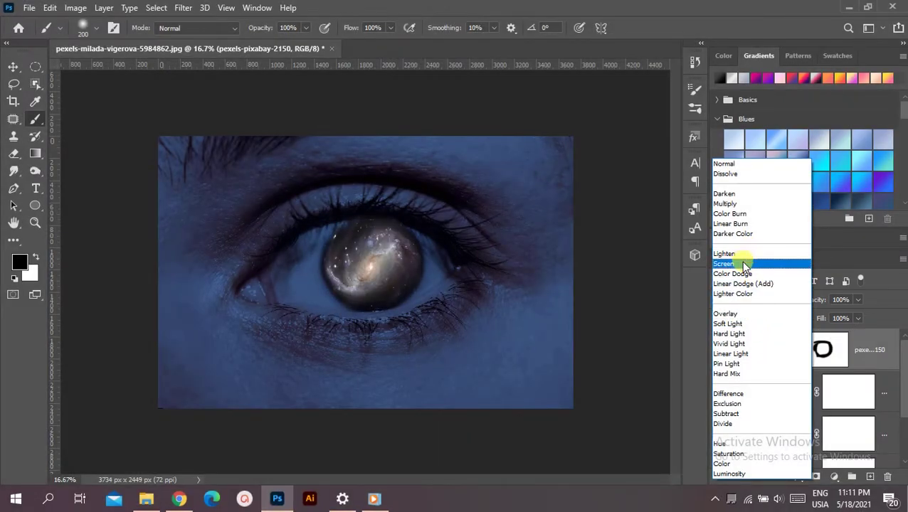
{"action": "left_click", "coordinate": [742, 265]}
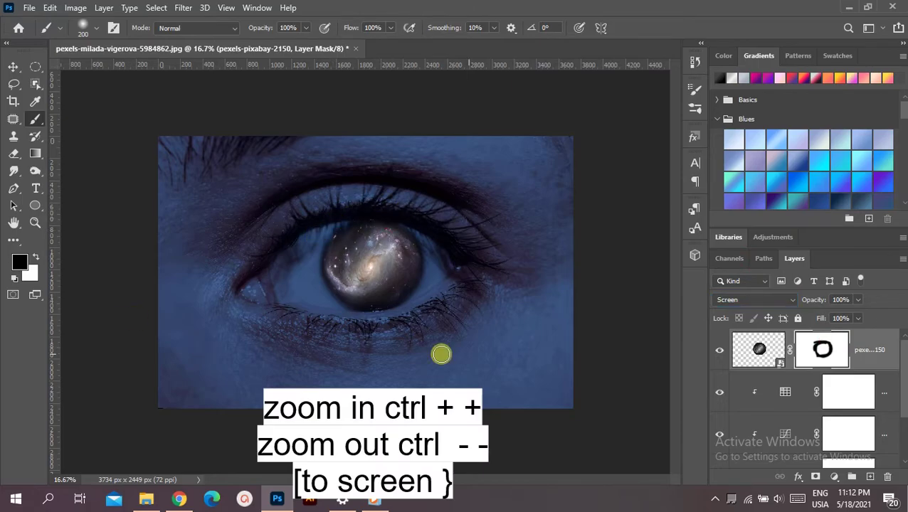
{"action": "key", "text": "ctrl+plus"}
{"action": "key", "text": "ctrl+plus"}
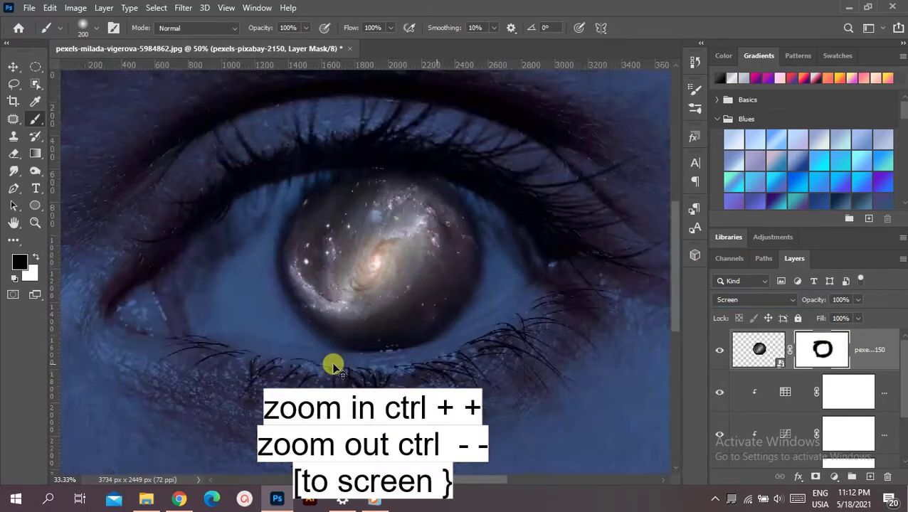
{"action": "key", "text": "ctrl+minus"}
{"action": "key", "text": "ctrl+minus"}
{"action": "key", "text": "ctrl+minus"}
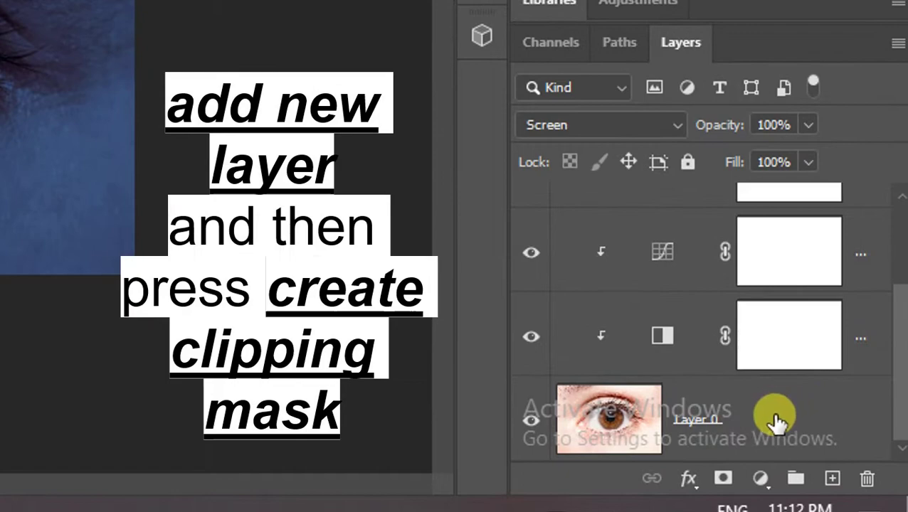
Add a new layer above Layer 0 and paint black edges with a 1500 px brush
{"action": "left_click", "coordinate": [823, 450]}
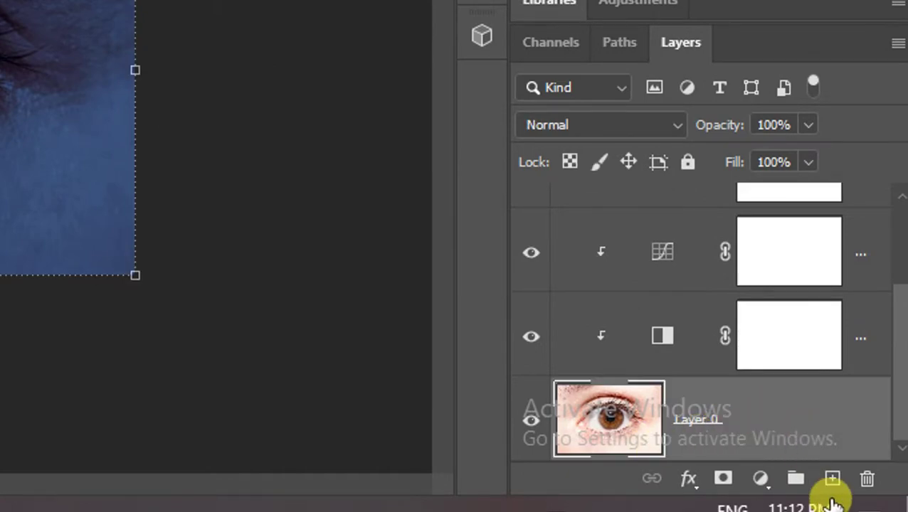
{"action": "left_click", "coordinate": [832, 480]}
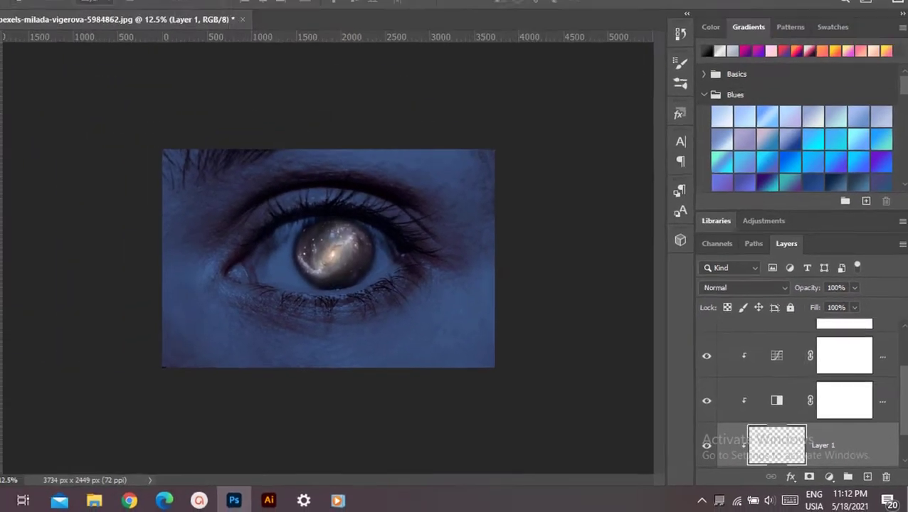
{"action": "key", "text": "b"}
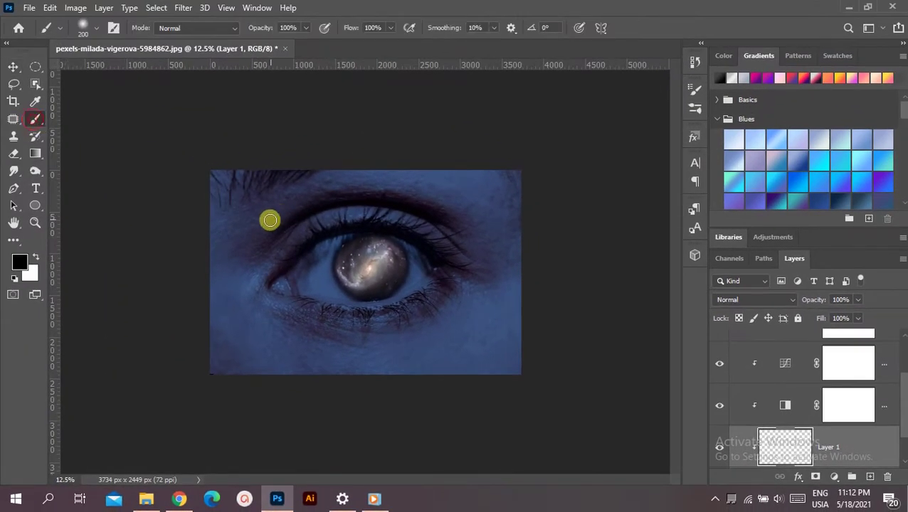
{"action": "key", "text": "bracketright"}
{"action": "key", "text": "bracketright"}
{"action": "key", "text": "bracketright"}
{"action": "mouse_move", "coordinate": [281, 180]}
{"action": "left_mouse_down"}
{"action": "mouse_move", "coordinate": [276, 392]}
{"action": "mouse_move", "coordinate": [411, 367]}
{"action": "mouse_move", "coordinate": [296, 157]}
{"action": "mouse_move", "coordinate": [452, 353]}
{"action": "mouse_move", "coordinate": [227, 241]}
{"action": "mouse_move", "coordinate": [571, 308]}
{"action": "left_mouse_up"}
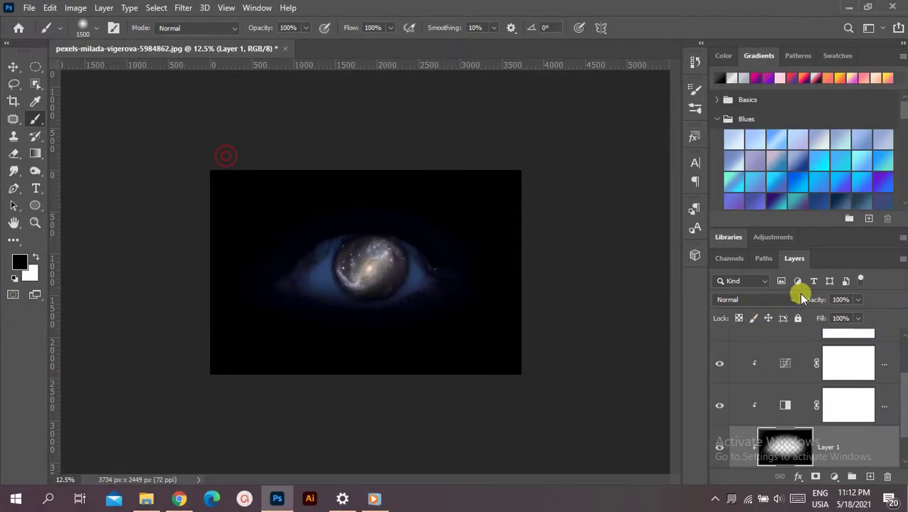
Set Layer 1's blend mode to Soft Light to form the vignette
{"action": "left_click", "coordinate": [787, 301]}
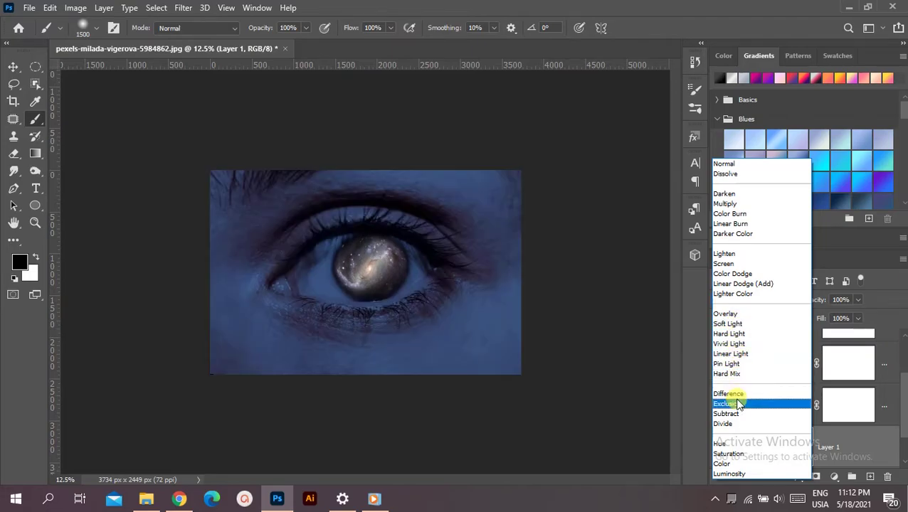
{"action": "left_click", "coordinate": [721, 325]}
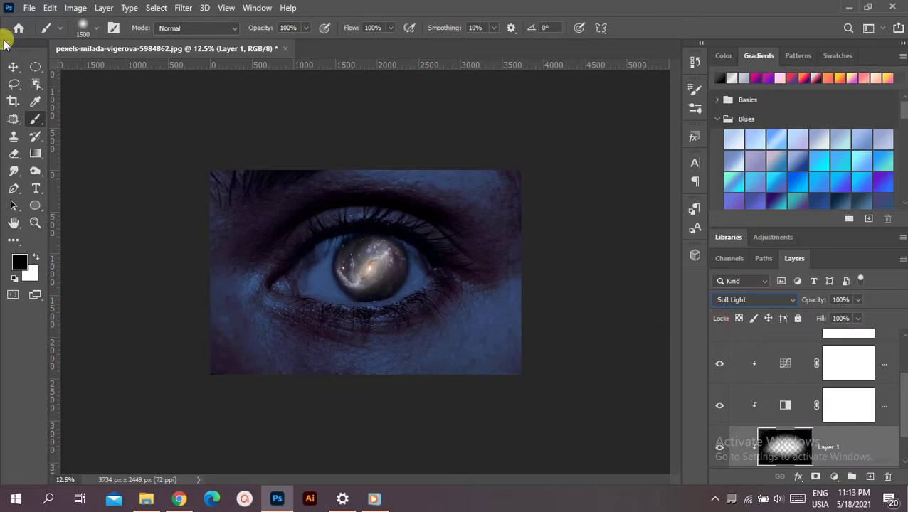
{"action": "scroll", "coordinate": [902, 426], "scroll_direction": "up", "scroll_amount": 3}
Embed the full-moon photo pexels-pixabay-47367 and shrink it over the eye's iris
{"action": "left_click", "coordinate": [857, 351]}
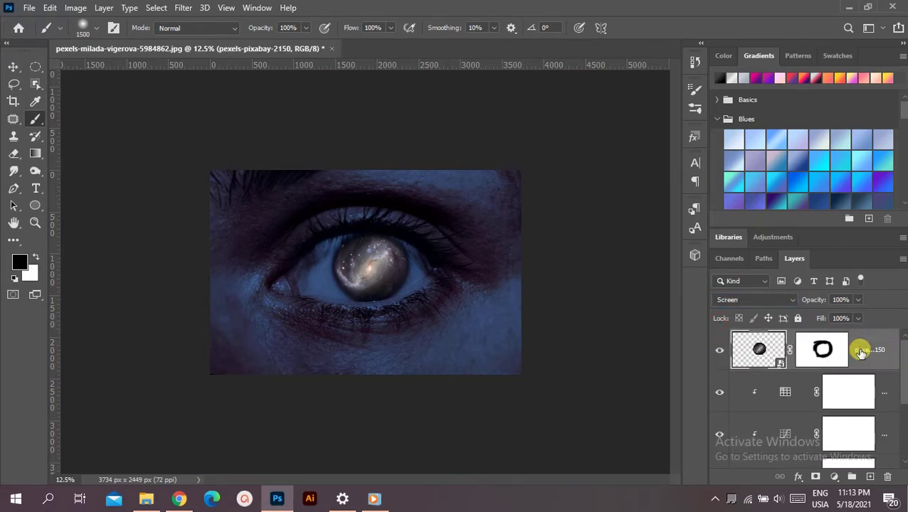
{"action": "key", "text": "v"}
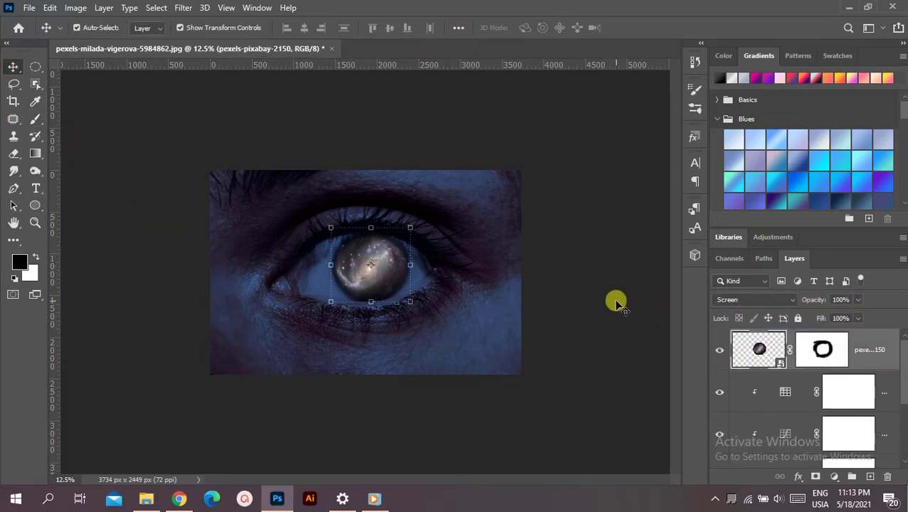
{"action": "left_click", "coordinate": [29, 8]}
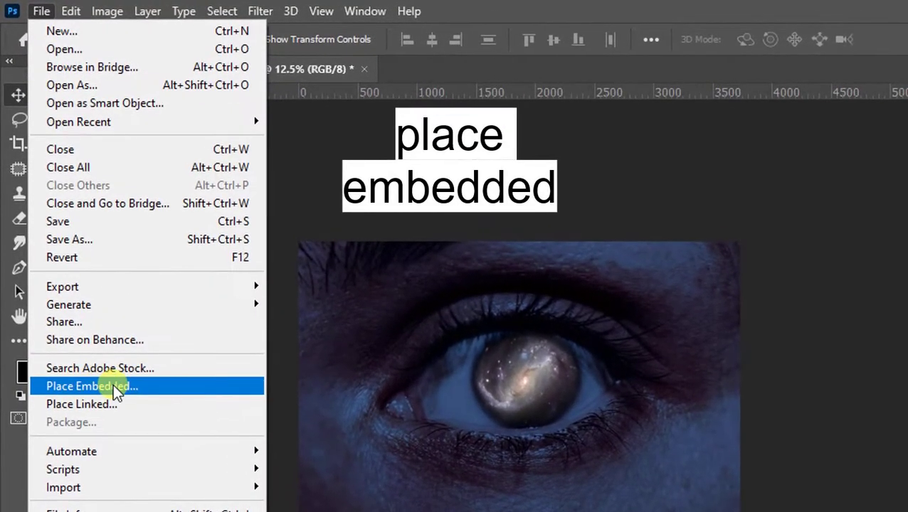
{"action": "left_click", "coordinate": [88, 276]}
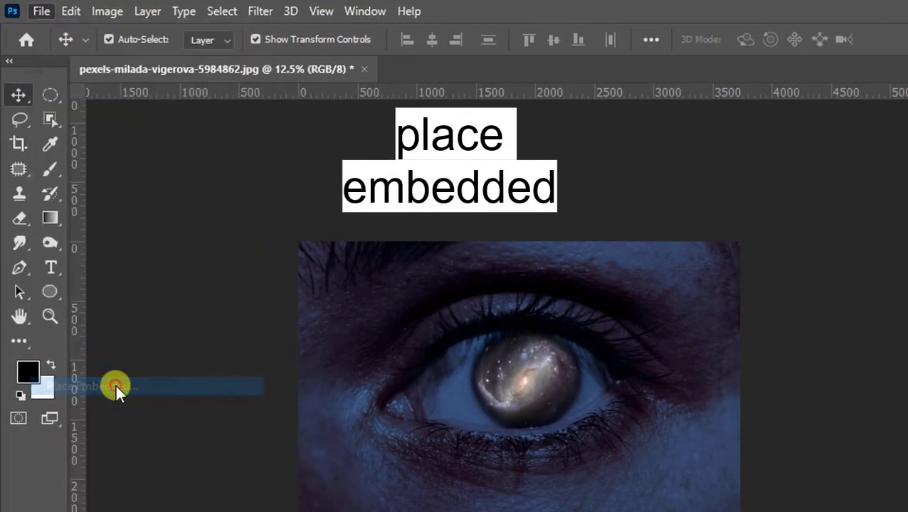
{"action": "left_click", "coordinate": [424, 179]}
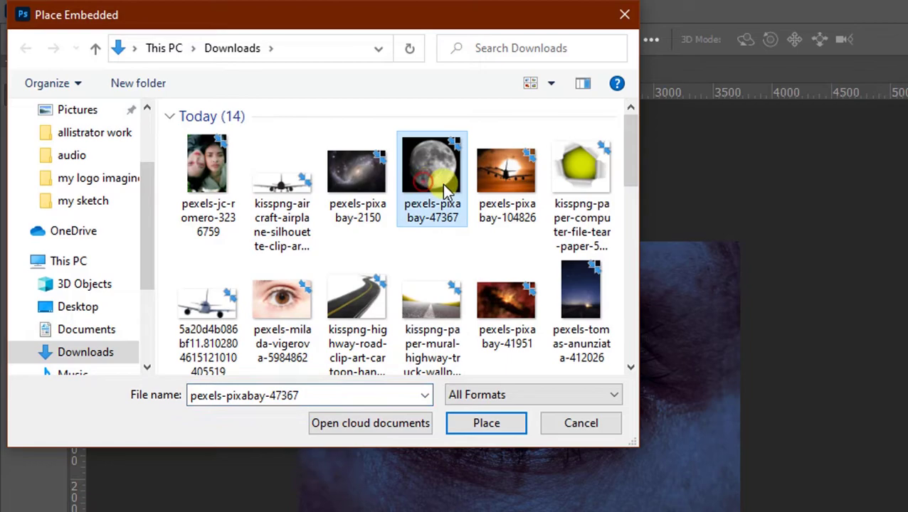
{"action": "left_click", "coordinate": [485, 428]}
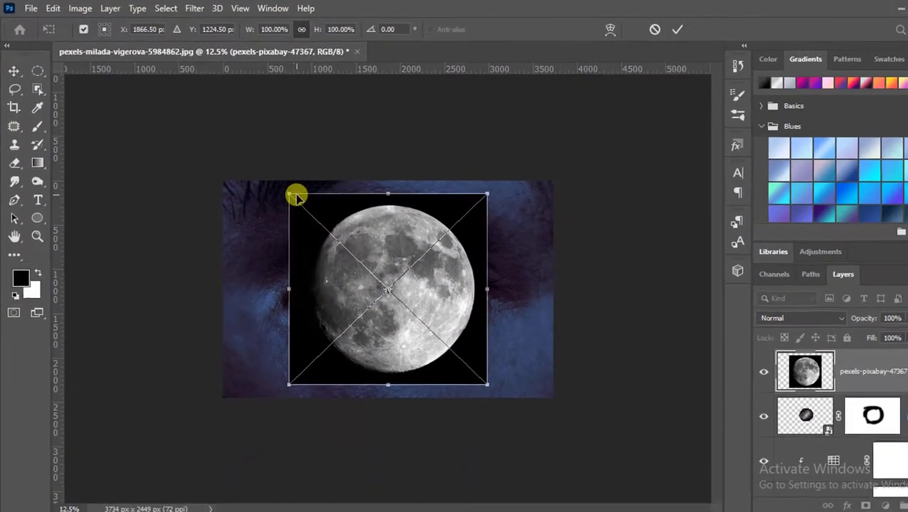
{"action": "mouse_move", "coordinate": [271, 183]}
{"action": "left_mouse_down"}
{"action": "mouse_move", "coordinate": [402, 327]}
{"action": "mouse_move", "coordinate": [385, 317]}
{"action": "mouse_move", "coordinate": [317, 209]}
{"action": "mouse_move", "coordinate": [330, 232]}
{"action": "left_mouse_up"}
{"action": "key", "text": "Return"}
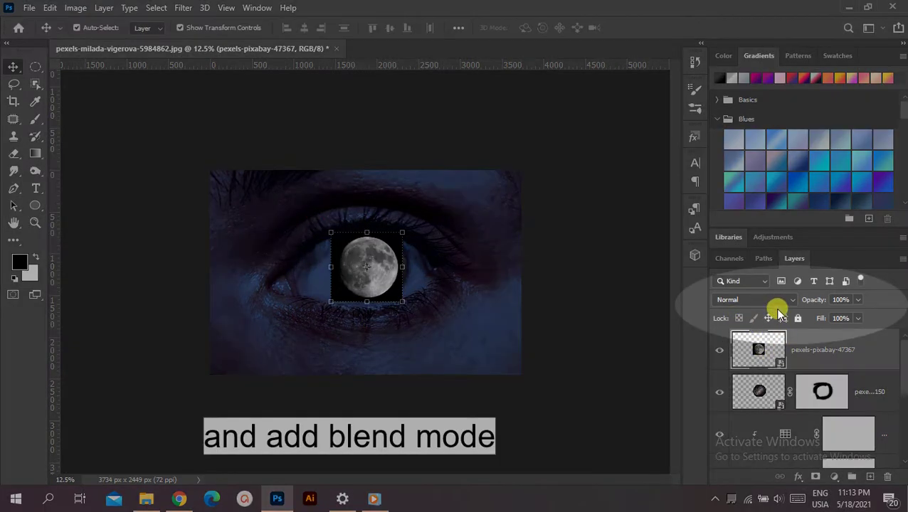
Set the moon layer's blend mode to Screen so its black background disappears
{"action": "left_click", "coordinate": [775, 302]}
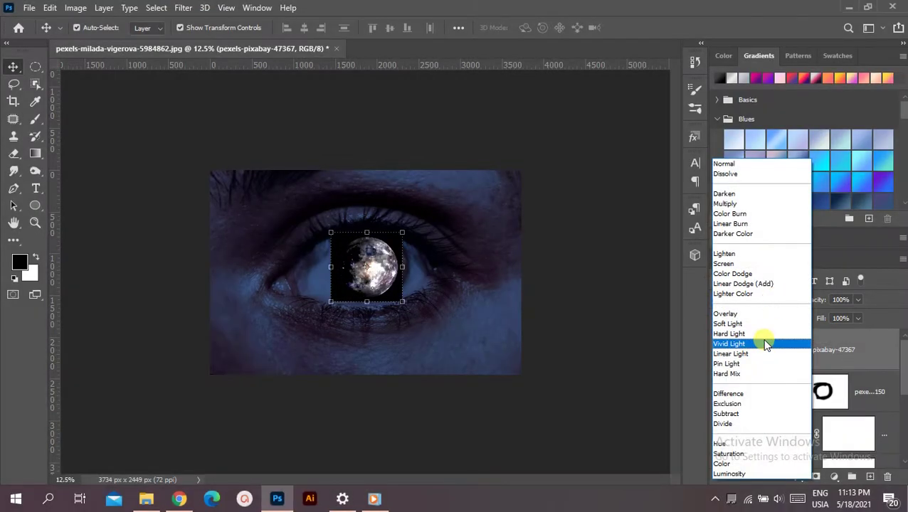
{"action": "left_click", "coordinate": [754, 264]}
{"action": "key", "text": "ctrl+plus"}
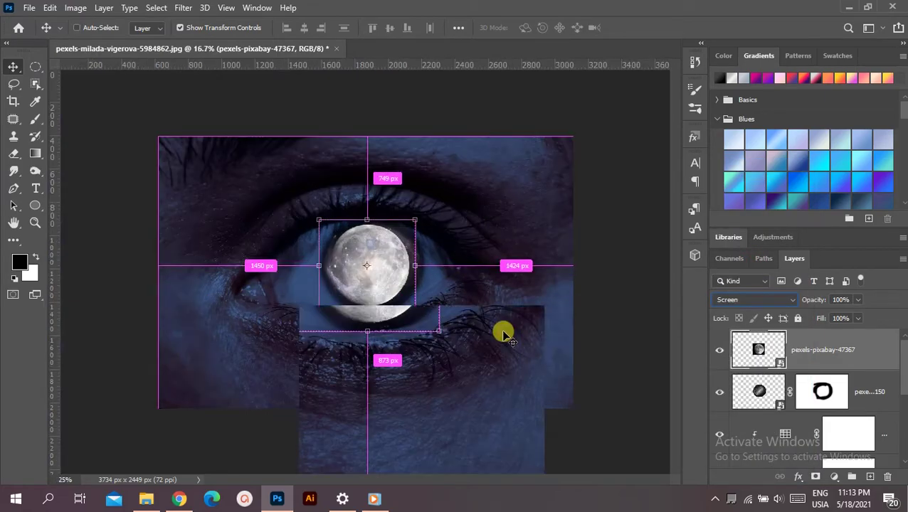
{"action": "key", "text": "ctrl+plus"}
{"action": "key", "text": "ctrl+plus"}
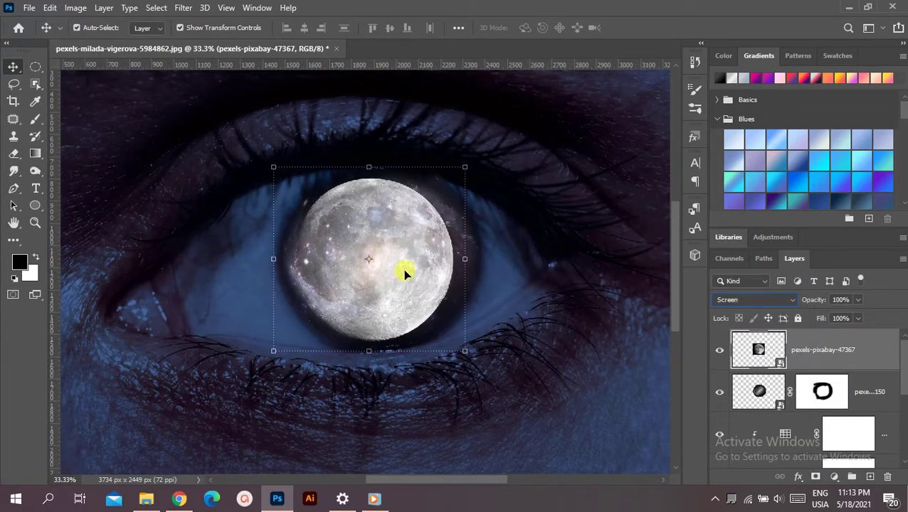
Scale the moon up to about 39.33% so it fills the iris
{"action": "left_click", "coordinate": [792, 304]}
{"action": "left_click", "coordinate": [759, 245]}
{"action": "left_click", "coordinate": [403, 300]}
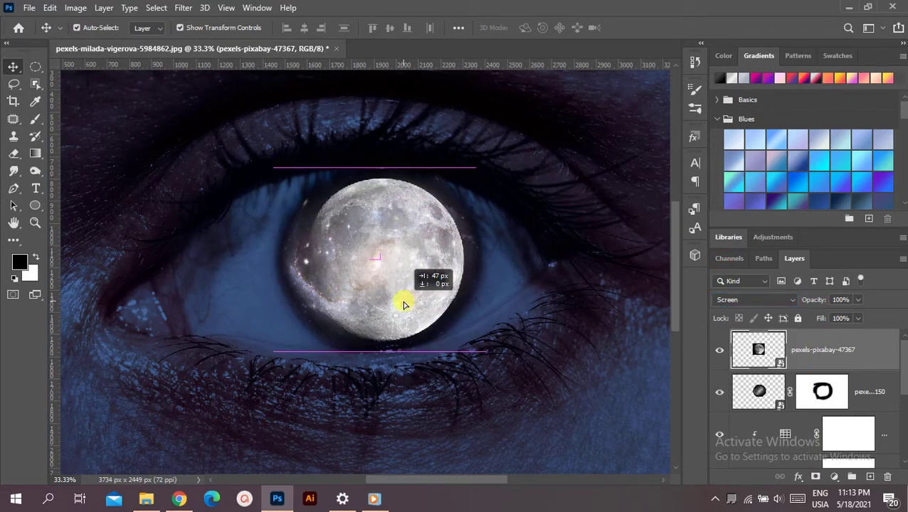
{"action": "key", "text": "ctrl+t"}
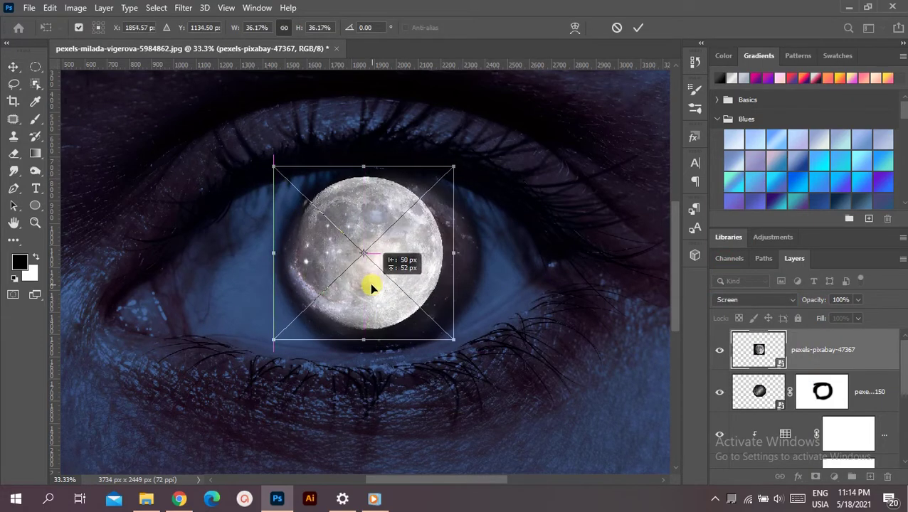
{"action": "left_click_drag", "start_coordinate": [371, 284], "coordinate": [379, 293]}
{"action": "left_click_drag", "start_coordinate": [454, 178], "coordinate": [469, 169]}
{"action": "left_click_drag", "start_coordinate": [381, 300], "coordinate": [387, 314]}
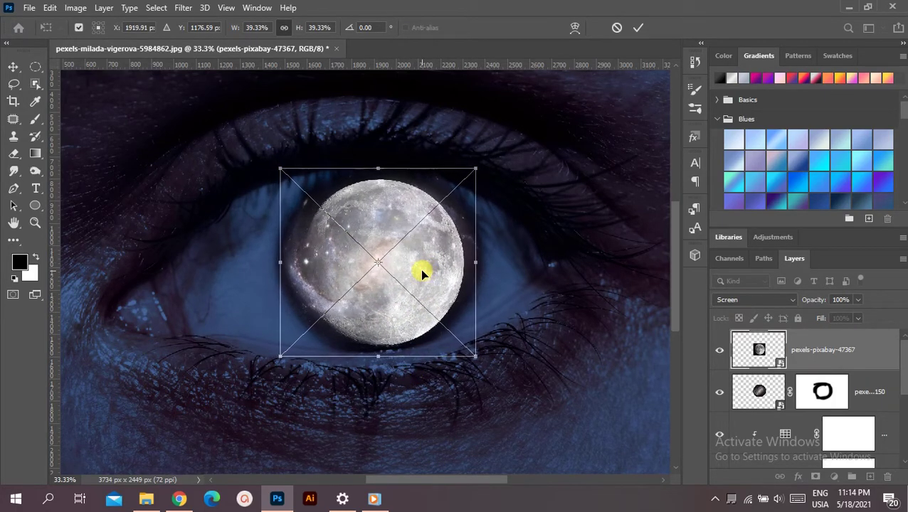
{"action": "key", "text": "Return"}
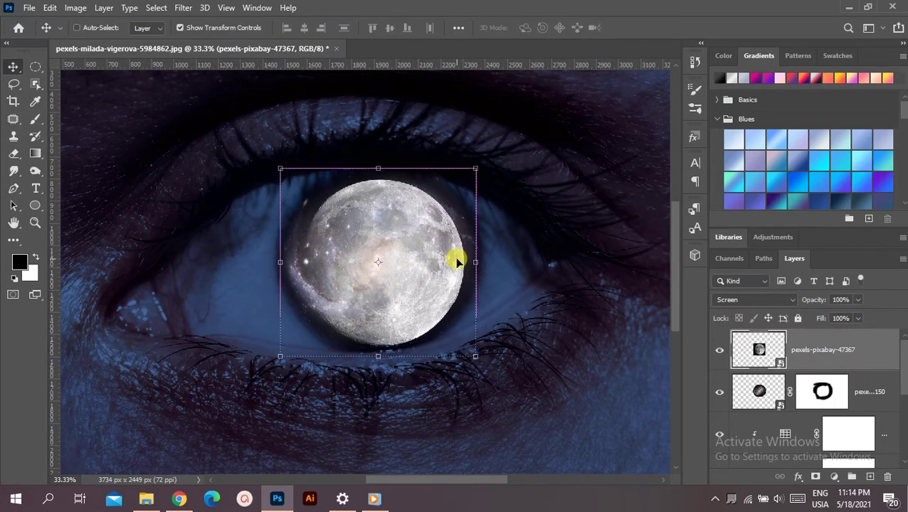
{"action": "key", "text": "ctrl+plus"}
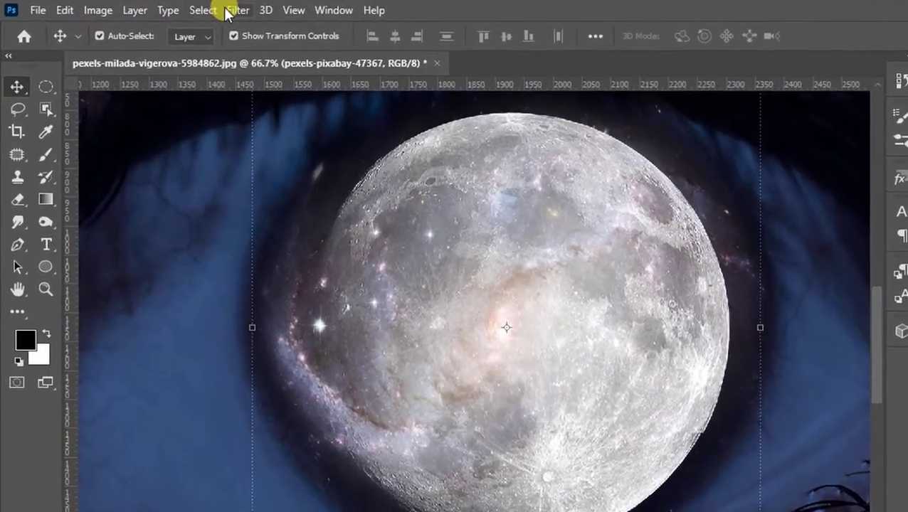
Apply a 2-pixel Gaussian Blur smart filter to the moon layer
{"action": "left_click", "coordinate": [179, 8]}
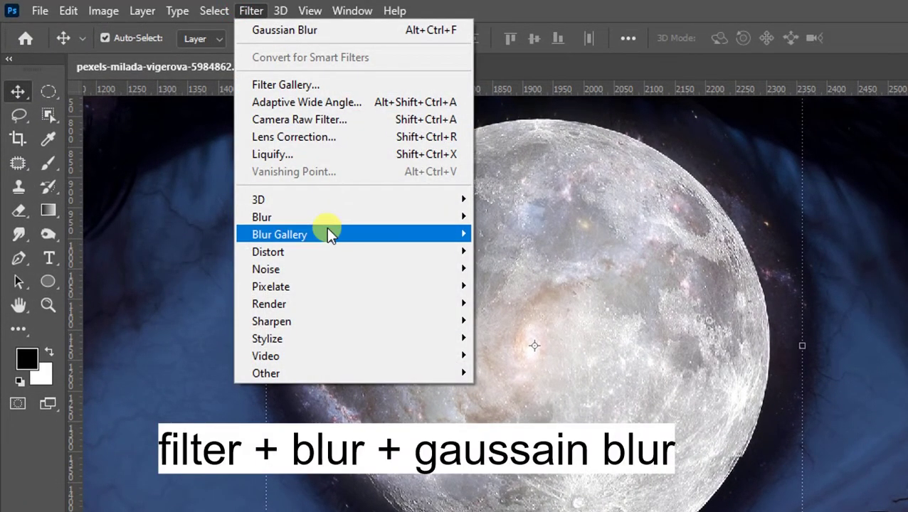
{"action": "mouse_move", "coordinate": [262, 217]}
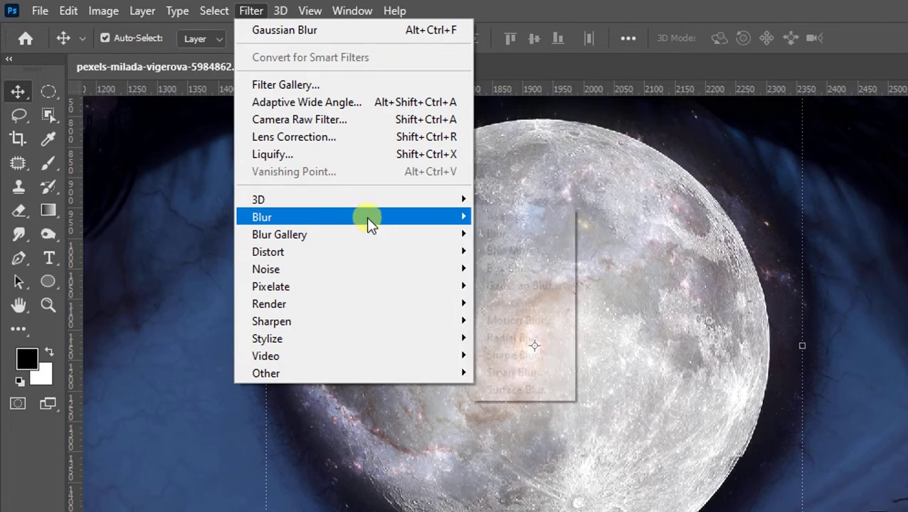
{"action": "left_click", "coordinate": [519, 284]}
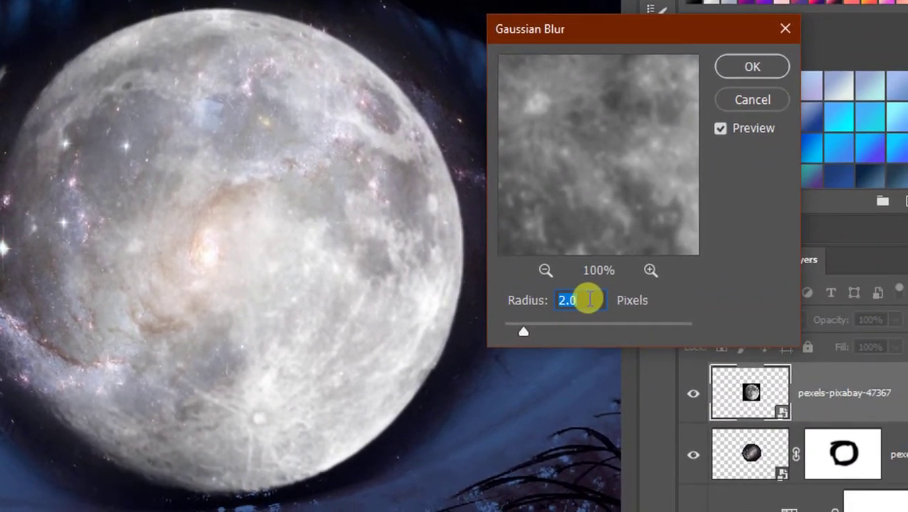
{"action": "left_click_drag", "start_coordinate": [589, 299], "coordinate": [541, 300]}
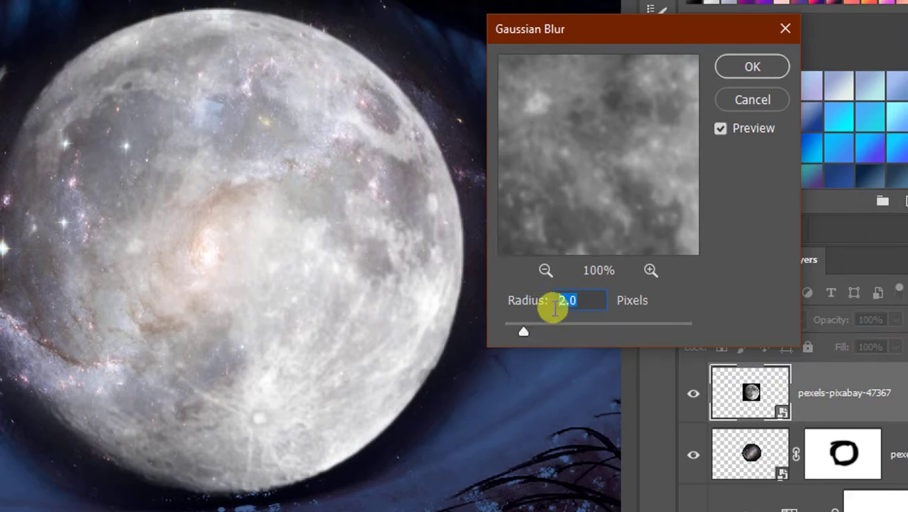
{"action": "type", "text": "1"}
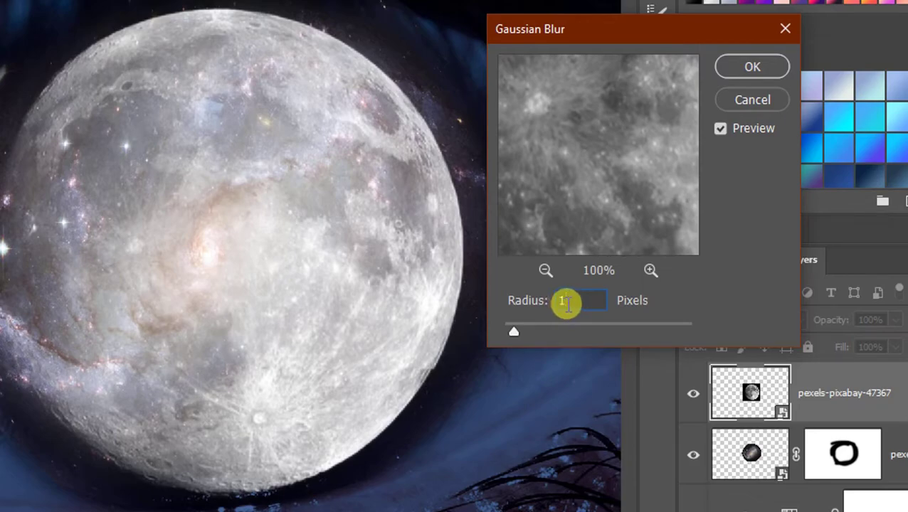
{"action": "left_click_drag", "start_coordinate": [567, 303], "coordinate": [535, 301]}
{"action": "type", "text": "2"}
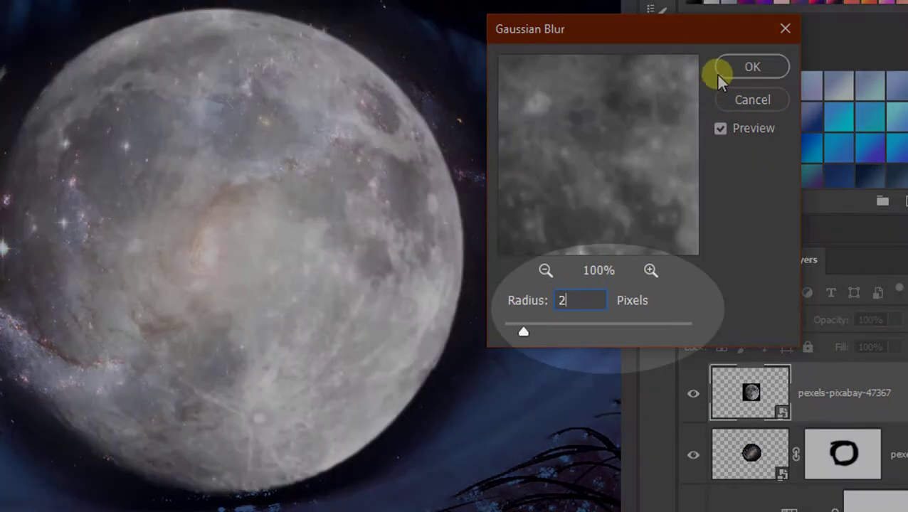
{"action": "left_click", "coordinate": [735, 71]}
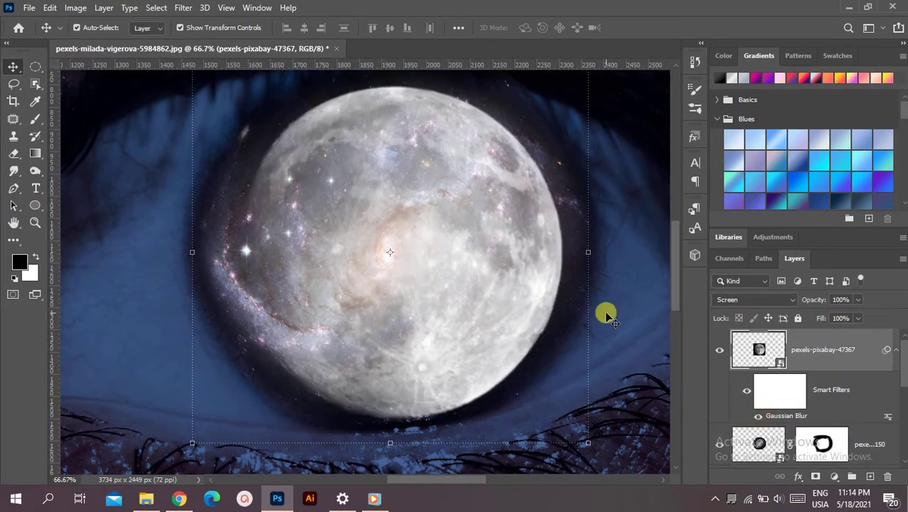
{"action": "key", "text": "ctrl+minus"}
{"action": "key", "text": "ctrl+minus"}
{"action": "key", "text": "ctrl+minus"}
{"action": "key", "text": "ctrl+minus"}
{"action": "key", "text": "ctrl+minus"}
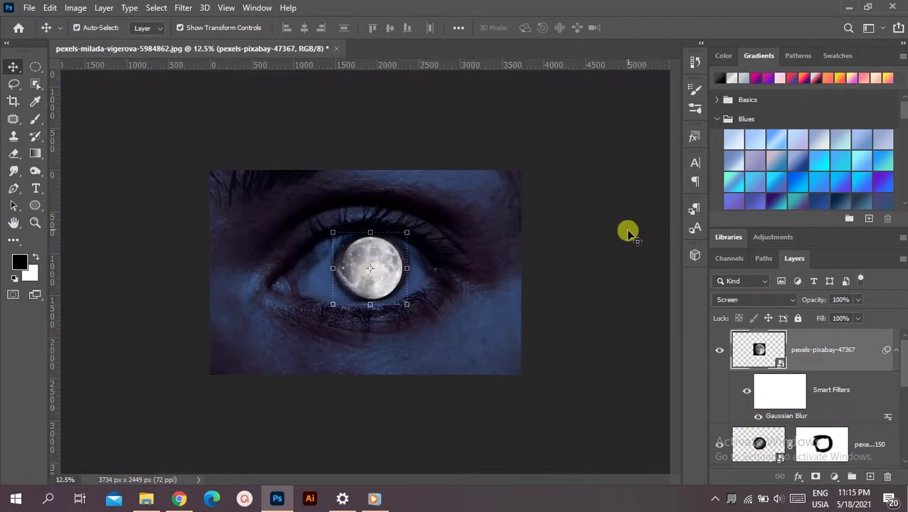
Embed the kisspng curving highway image as a new layer
{"action": "left_click", "coordinate": [628, 232]}
{"action": "left_click", "coordinate": [31, 8]}
{"action": "left_click", "coordinate": [71, 272]}
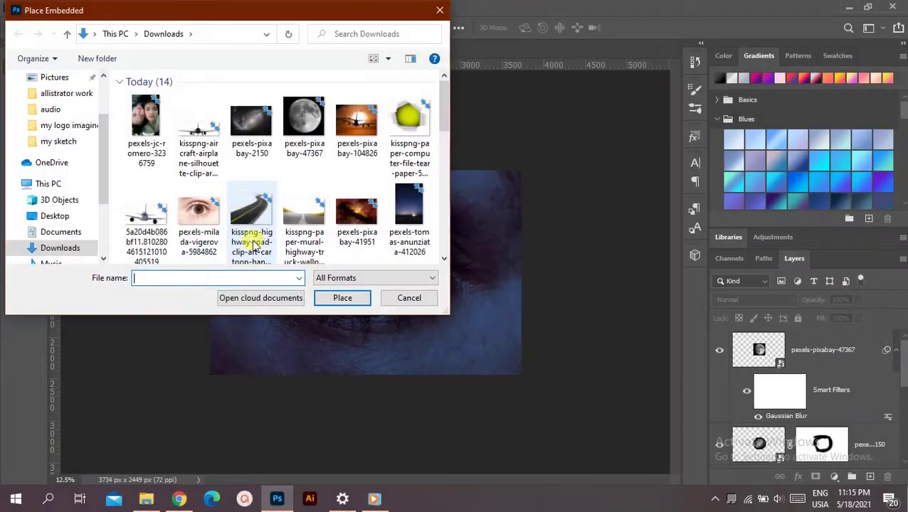
{"action": "left_click", "coordinate": [260, 239]}
{"action": "left_click", "coordinate": [341, 299]}
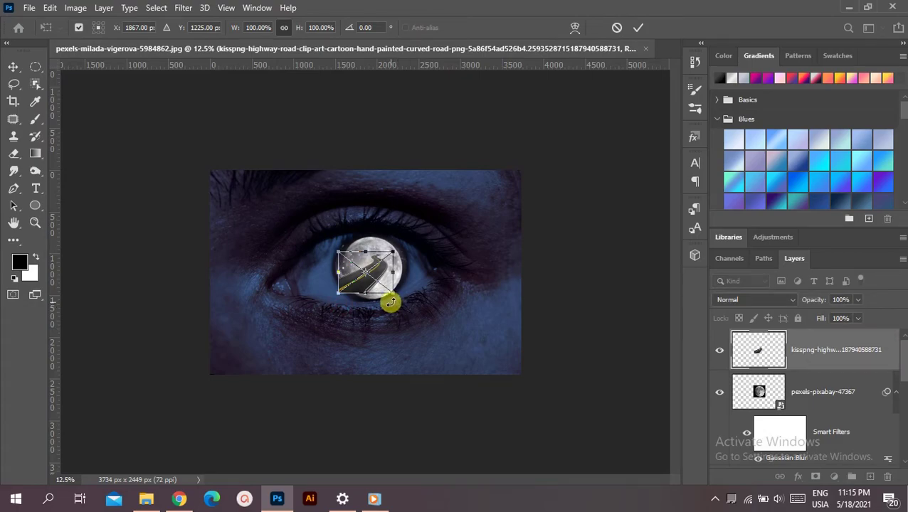
Scale the highway up to about 356% so it stretches toward the lower left
{"action": "key", "text": "ctrl+plus"}
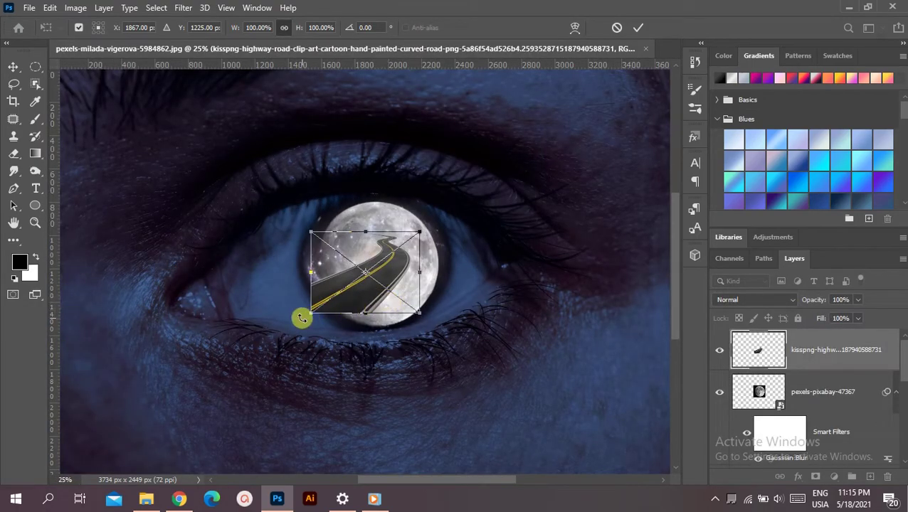
{"action": "left_click_drag", "start_coordinate": [315, 311], "coordinate": [51, 455]}
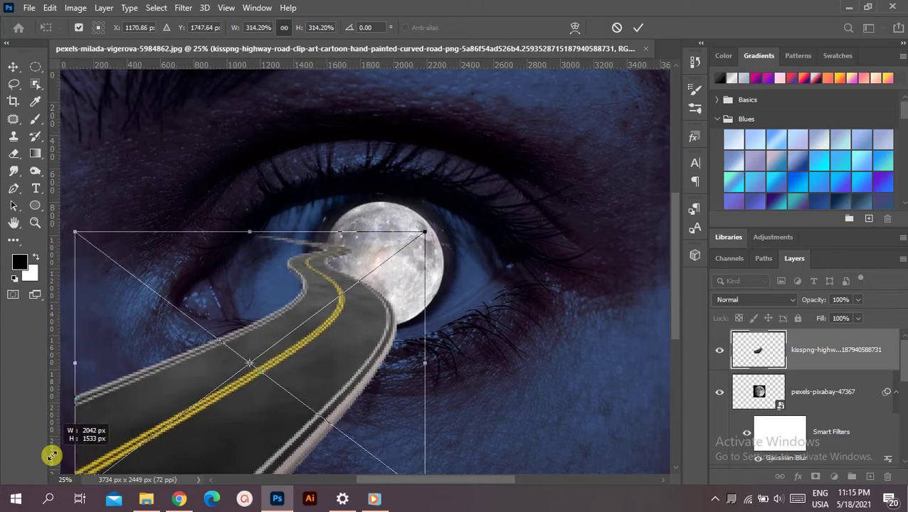
{"action": "key", "text": "ctrl+minus"}
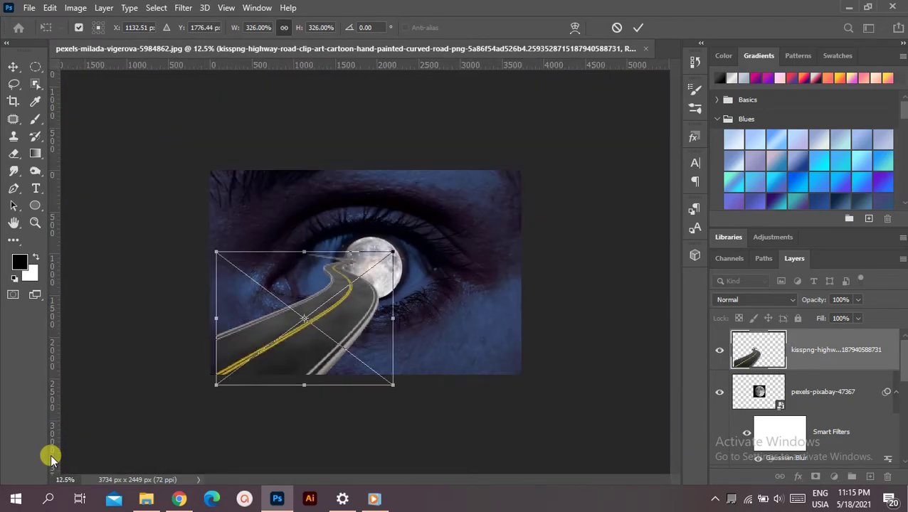
{"action": "left_click_drag", "start_coordinate": [219, 384], "coordinate": [197, 397]}
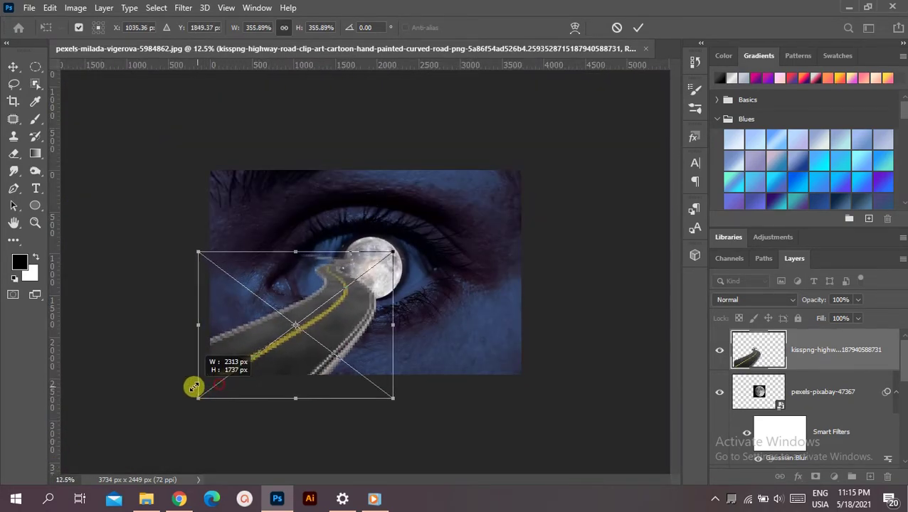
Warp the road so its far end narrows and curves up into the moon
{"action": "right_click", "coordinate": [343, 299]}
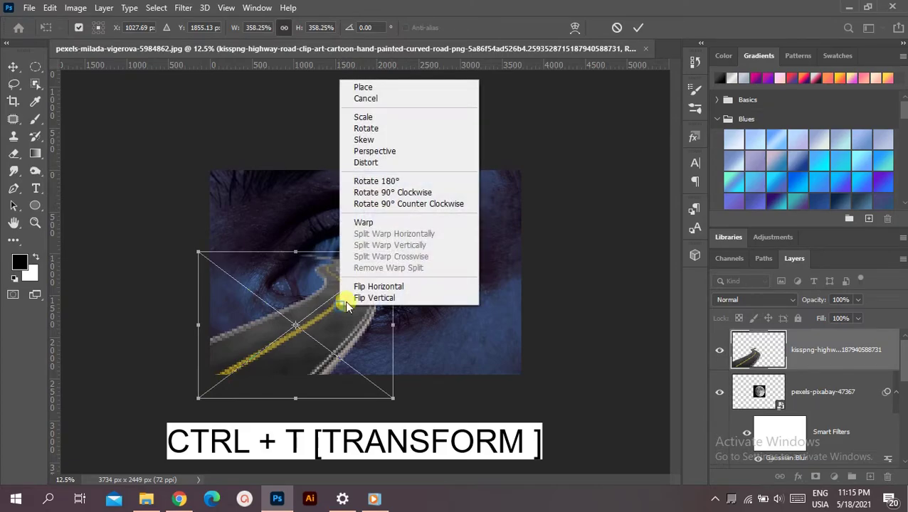
{"action": "left_click", "coordinate": [364, 222]}
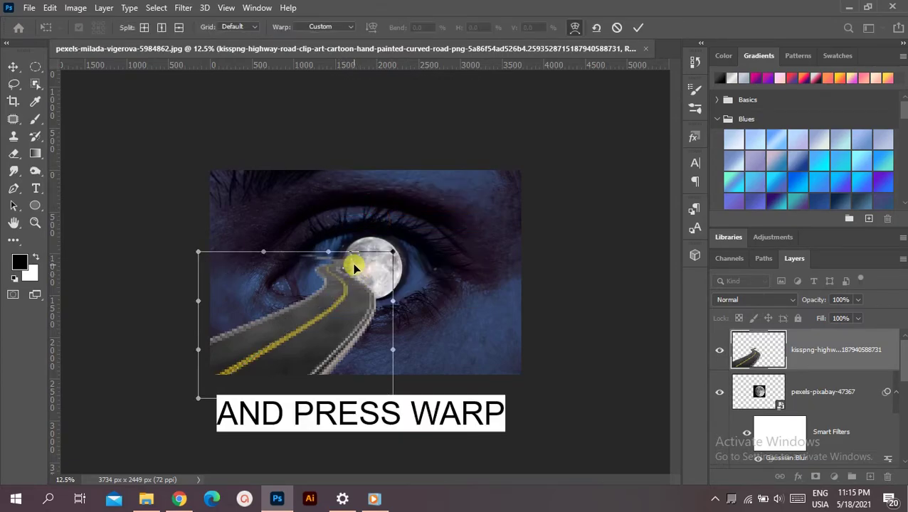
{"action": "left_click_drag", "start_coordinate": [337, 262], "coordinate": [427, 310]}
{"action": "left_click_drag", "start_coordinate": [267, 254], "coordinate": [337, 259]}
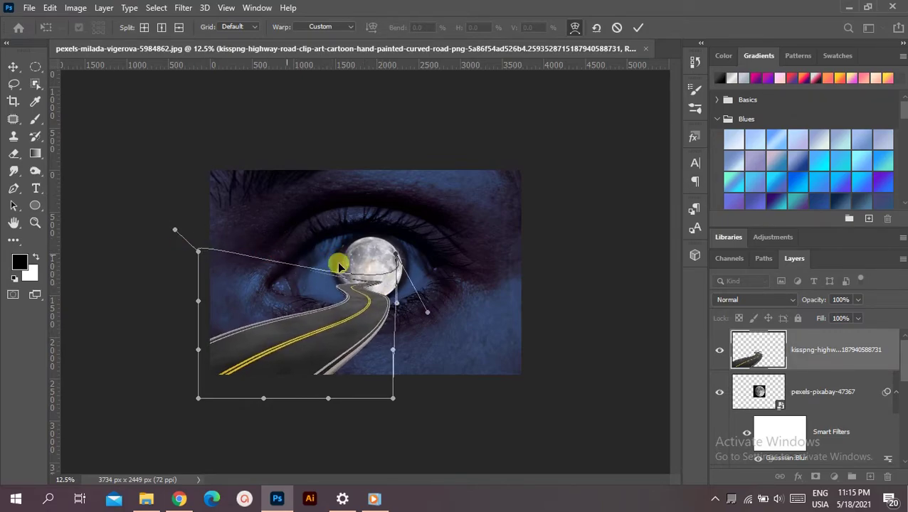
{"action": "left_click_drag", "start_coordinate": [395, 254], "coordinate": [415, 249]}
{"action": "left_click_drag", "start_coordinate": [388, 285], "coordinate": [369, 304]}
{"action": "key", "text": "Return"}
{"action": "left_click", "coordinate": [451, 413]}
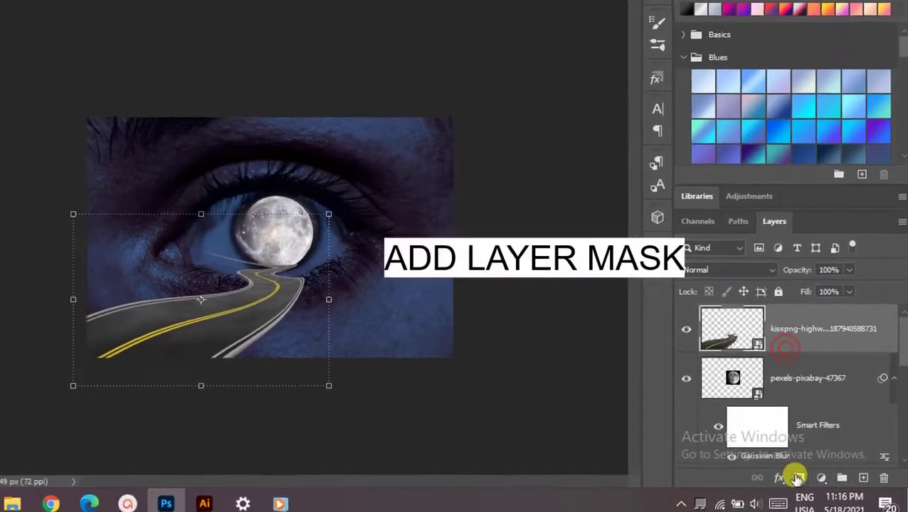
Add a layer mask to the road and paint out the stray line left of the moon
{"action": "left_click", "coordinate": [815, 477]}
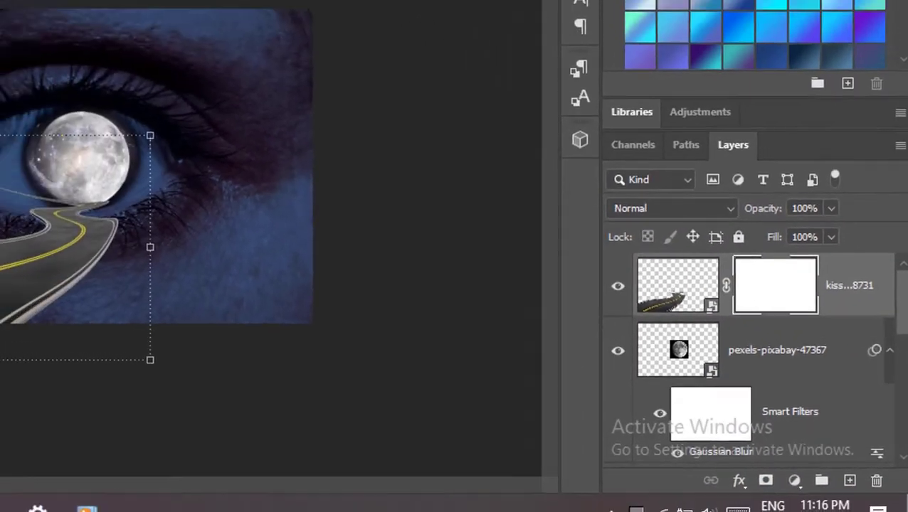
{"action": "key", "text": "b"}
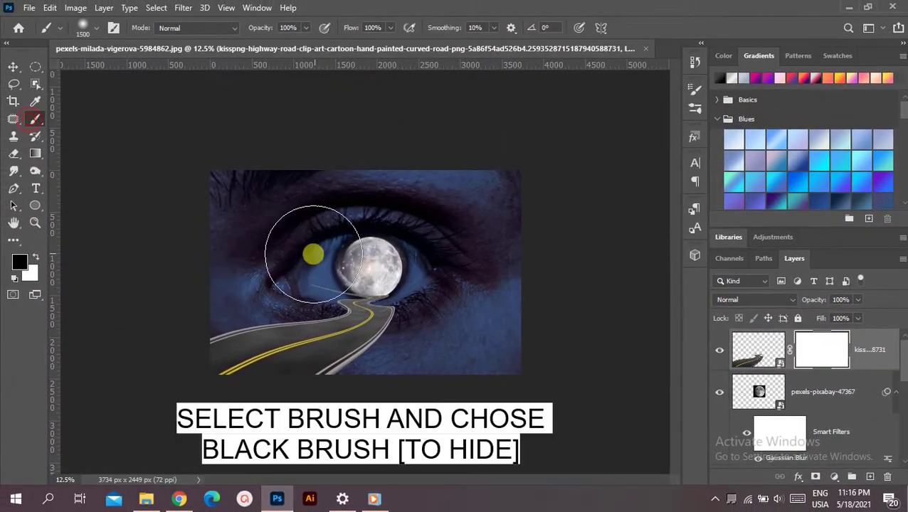
{"action": "key", "text": "ctrl+plus"}
{"action": "key", "text": "ctrl+plus"}
{"action": "key", "text": "ctrl+plus"}
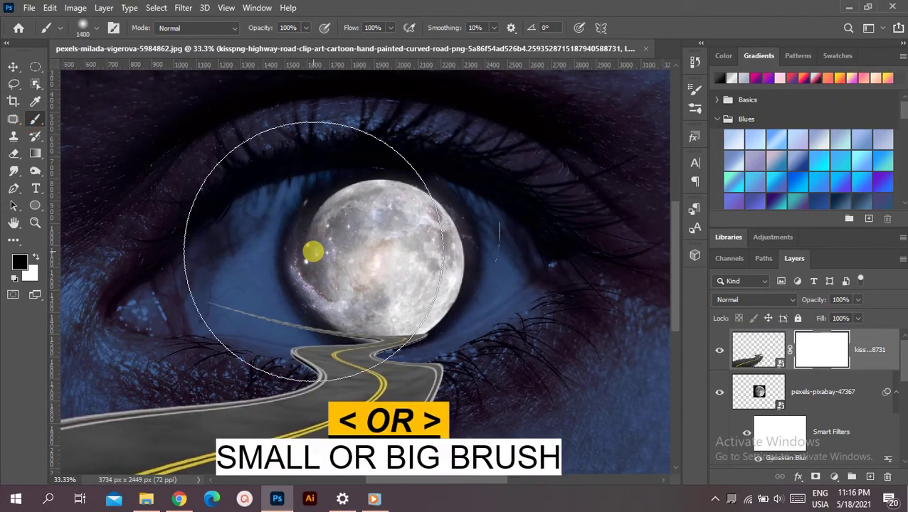
{"action": "key", "text": "bracketleft"}
{"action": "key", "text": "bracketleft"}
{"action": "key", "text": "bracketleft"}
{"action": "key", "text": "bracketleft"}
{"action": "key", "text": "bracketleft"}
{"action": "key", "text": "bracketleft"}
{"action": "key", "text": "bracketleft"}
{"action": "key", "text": "bracketleft"}
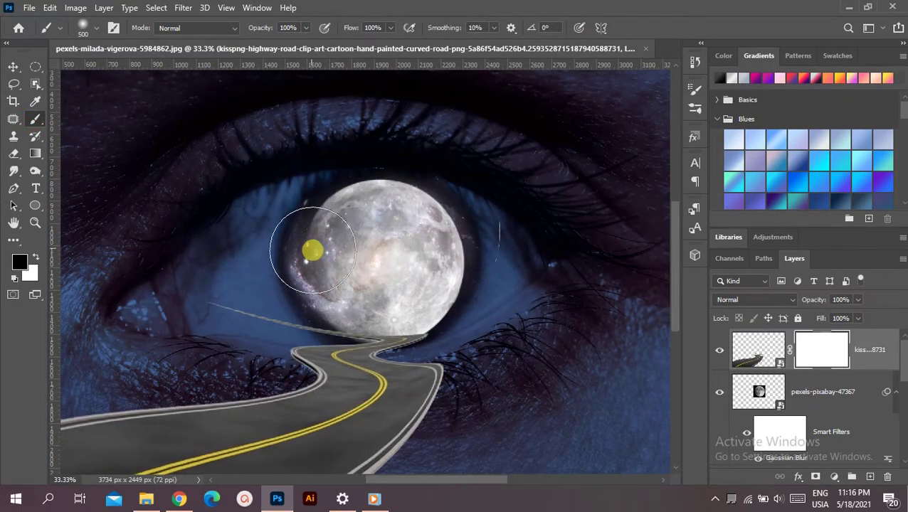
{"action": "key", "text": "bracketleft"}
{"action": "left_click_drag", "start_coordinate": [234, 295], "coordinate": [335, 281]}
{"action": "key", "text": "bracketleft"}
{"action": "key", "text": "bracketleft"}
{"action": "key", "text": "bracketleft"}
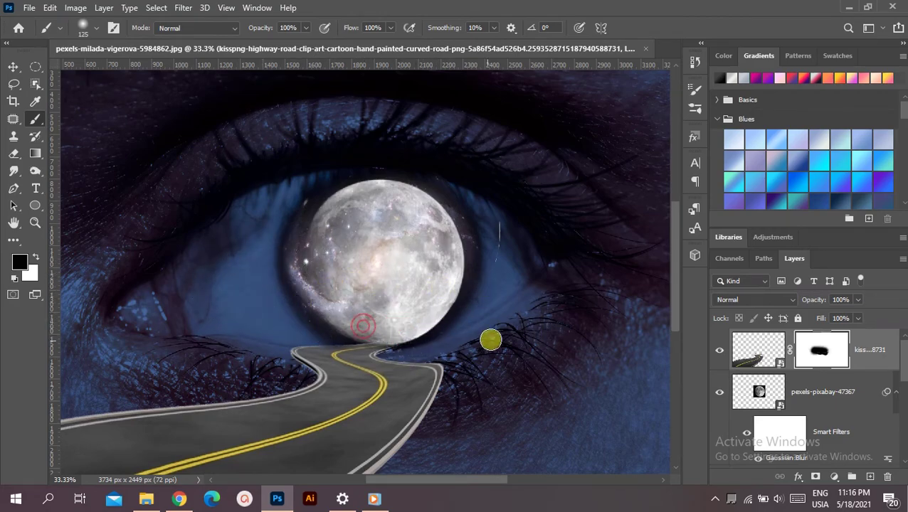
{"action": "key", "text": "ctrl+plus"}
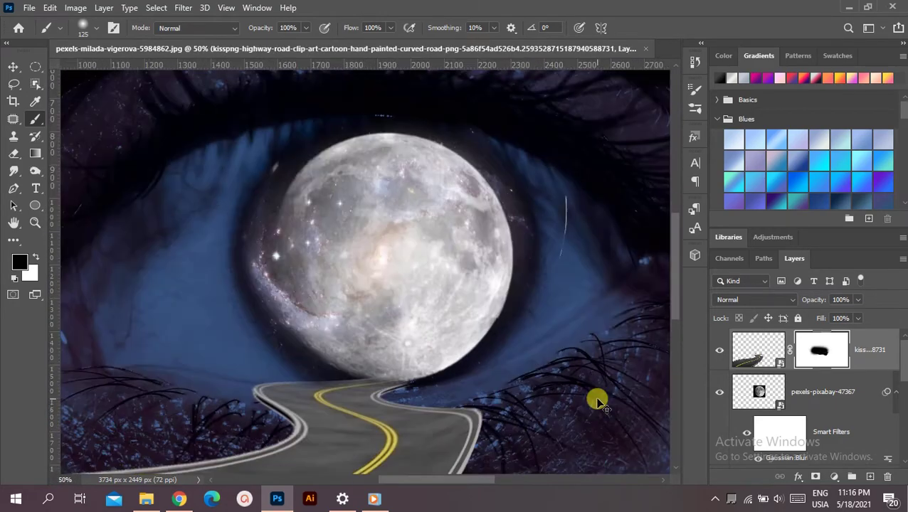
{"action": "key", "text": "v"}
{"action": "key", "text": "ctrl+minus"}
{"action": "key", "text": "Return"}
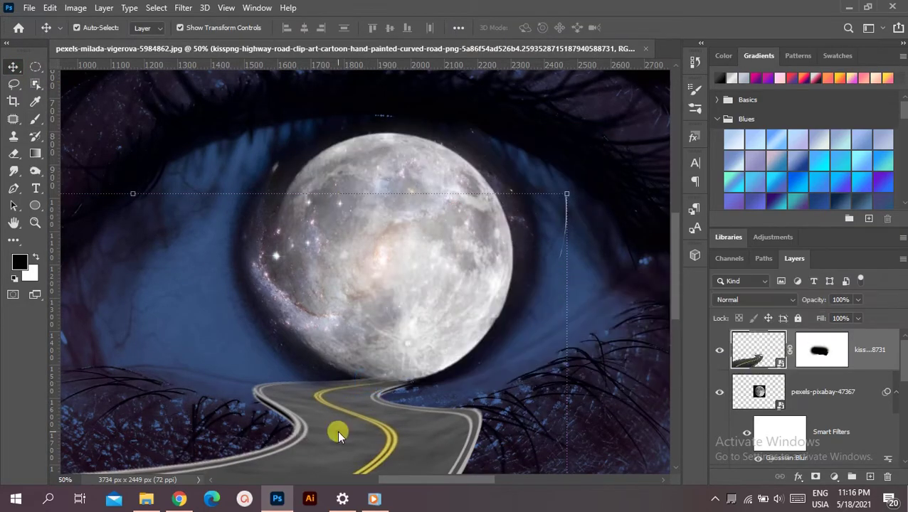
Select the road layer and give it a 1.5-pixel Gaussian Blur smart filter
{"action": "right_click", "coordinate": [371, 310]}
{"action": "left_click", "coordinate": [388, 371]}
{"action": "key", "text": "ctrl+plus"}
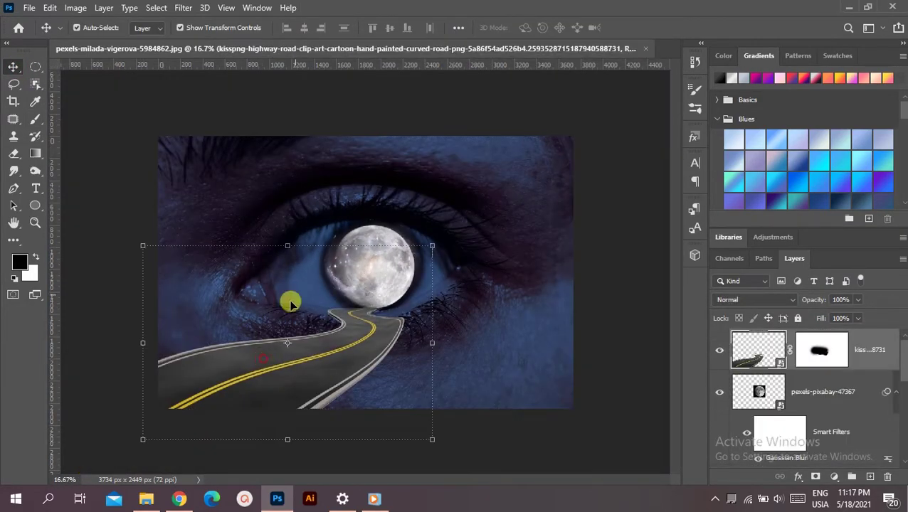
{"action": "left_click", "coordinate": [183, 8]}
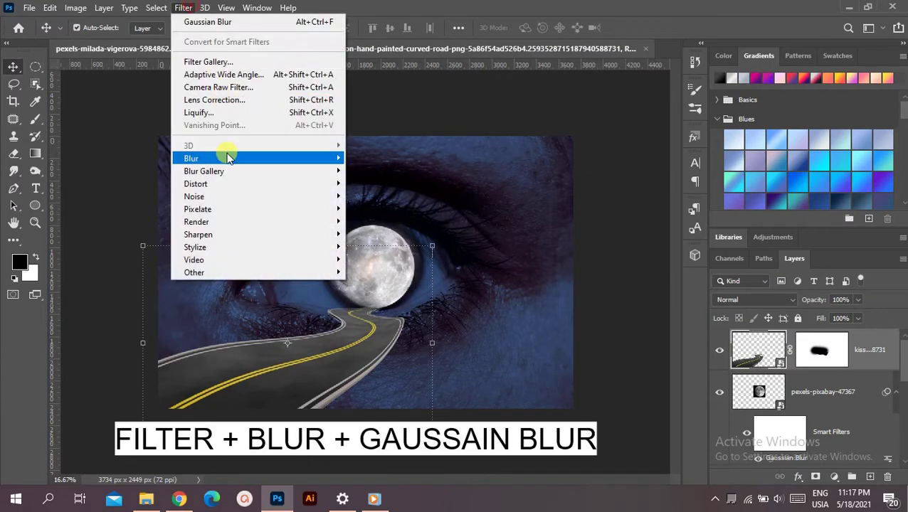
{"action": "left_click", "coordinate": [395, 208]}
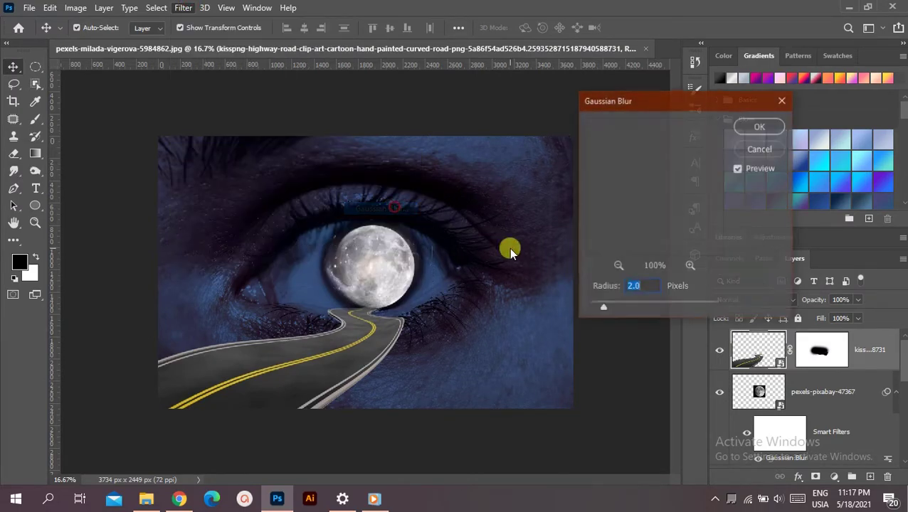
{"action": "key", "text": "ctrl+plus"}
{"action": "key", "text": "ctrl+plus"}
{"action": "key", "text": "ctrl+plus"}
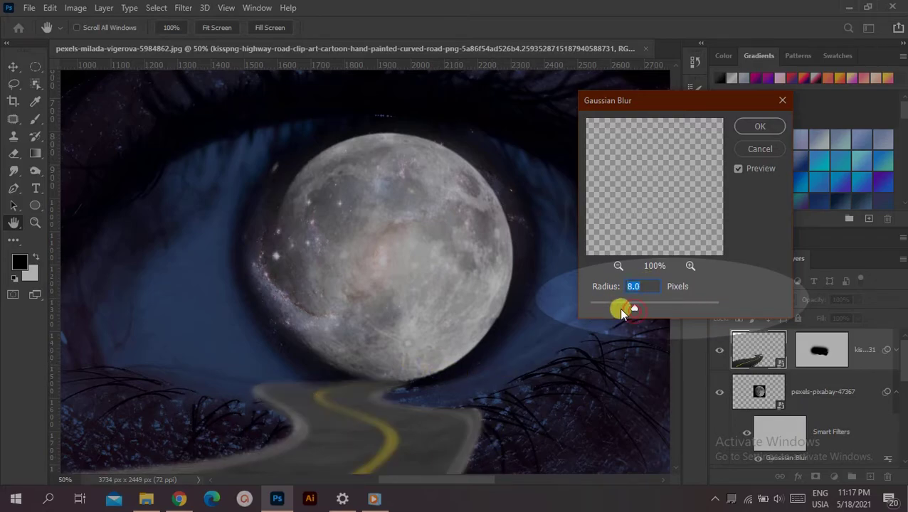
{"action": "left_click_drag", "start_coordinate": [613, 307], "coordinate": [600, 306]}
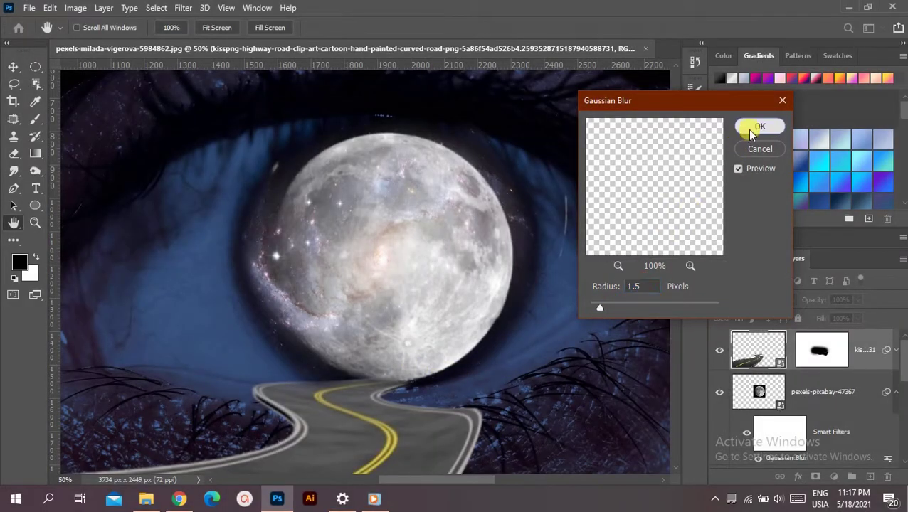
{"action": "left_click", "coordinate": [748, 127]}
{"action": "key", "text": "v"}
{"action": "key", "text": "ctrl+minus"}
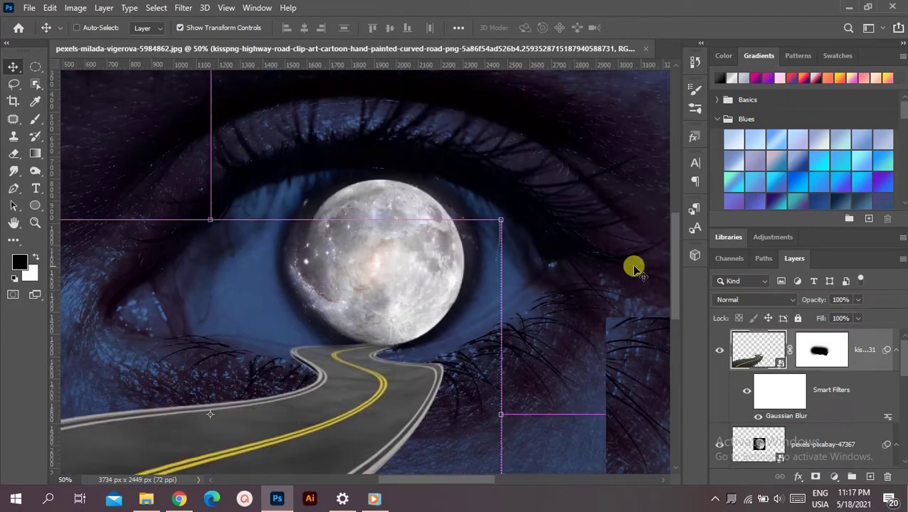
{"action": "key", "text": "ctrl+minus"}
{"action": "key", "text": "ctrl+minus"}
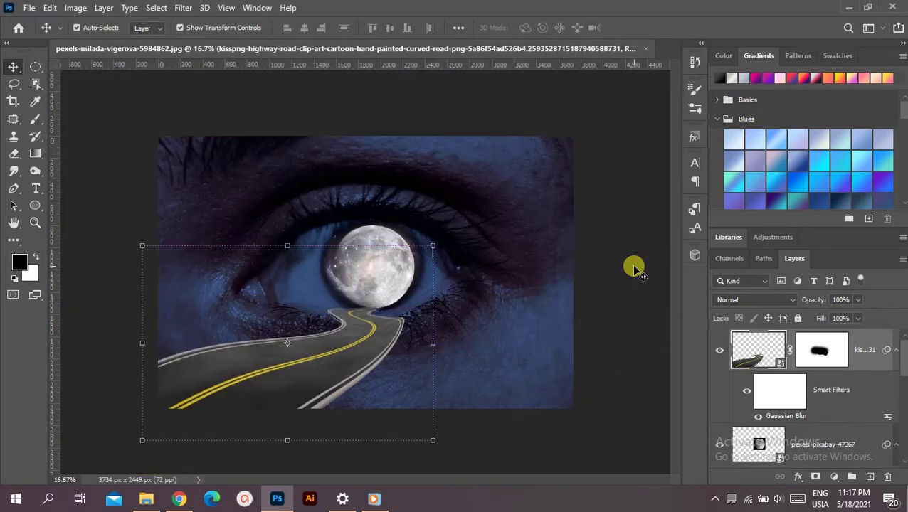
Target the road's smart filter mask, reset colours, and re-run Gaussian Blur at about 1.9 pixels
{"action": "left_click", "coordinate": [775, 392]}
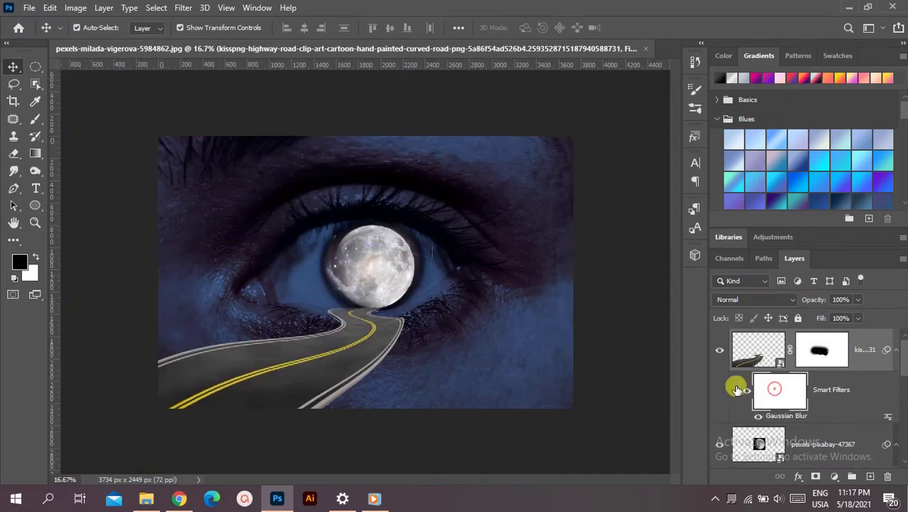
{"action": "left_click", "coordinate": [36, 119]}
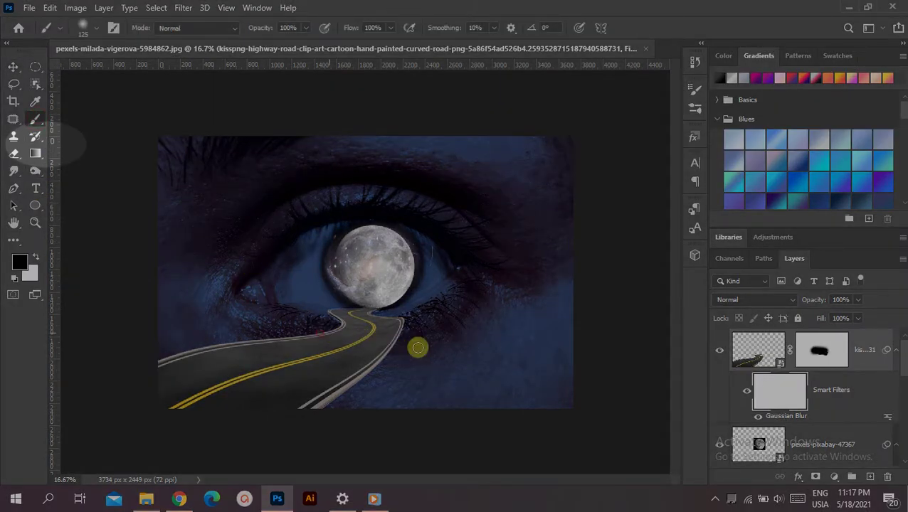
{"action": "key", "text": "d"}
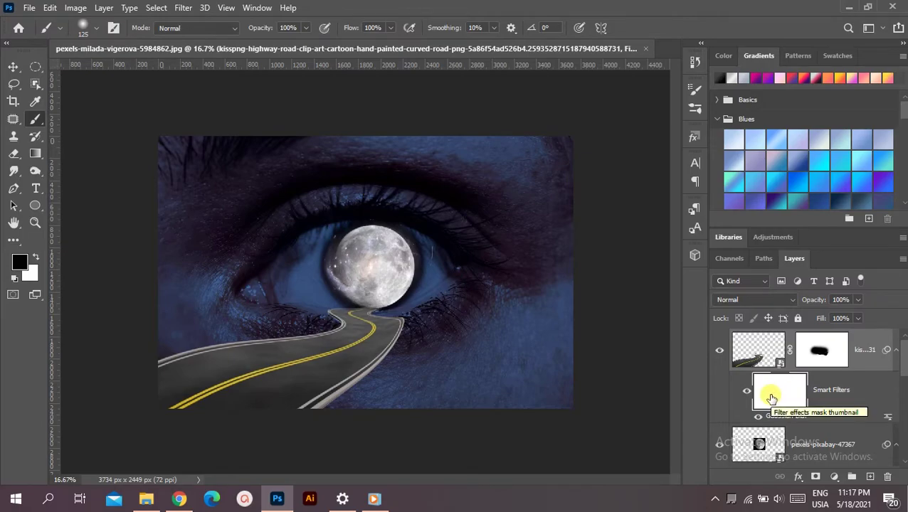
{"action": "left_click", "coordinate": [771, 394]}
{"action": "left_click", "coordinate": [181, 8]}
{"action": "mouse_move", "coordinate": [213, 158]}
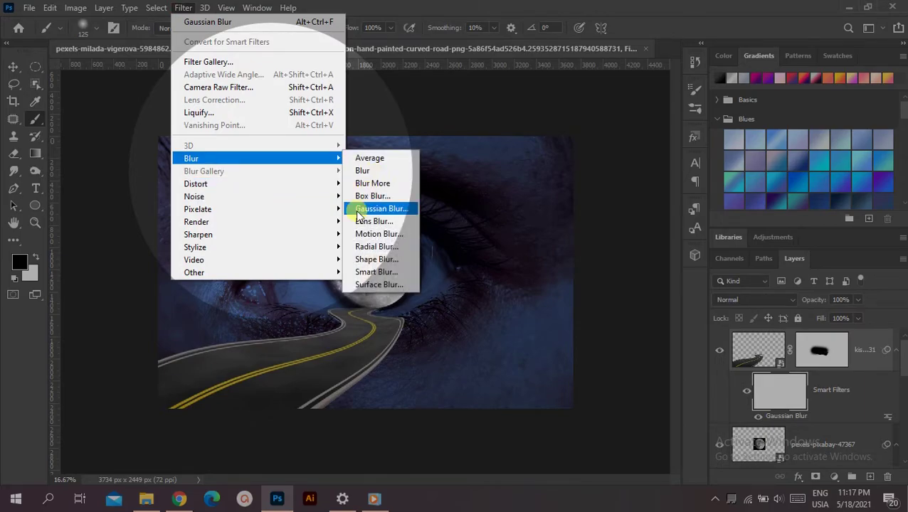
{"action": "left_click", "coordinate": [381, 209]}
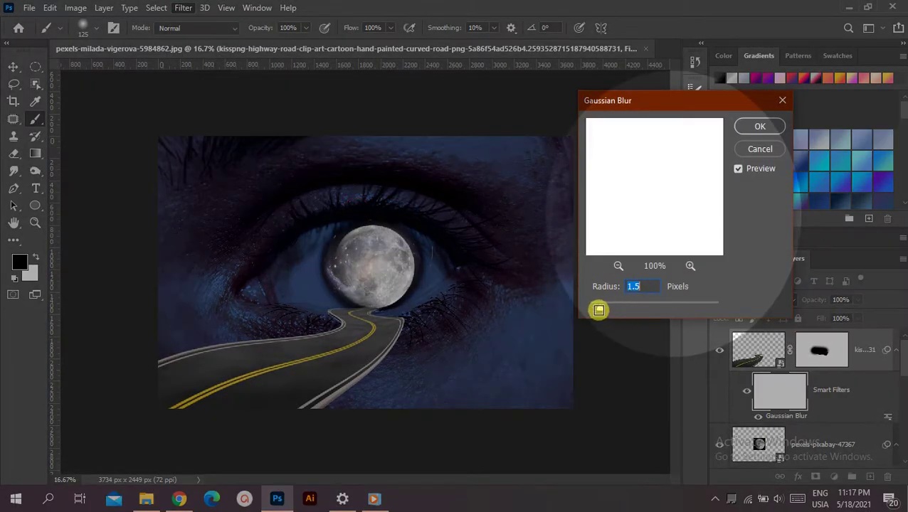
{"action": "left_click_drag", "start_coordinate": [599, 309], "coordinate": [603, 310]}
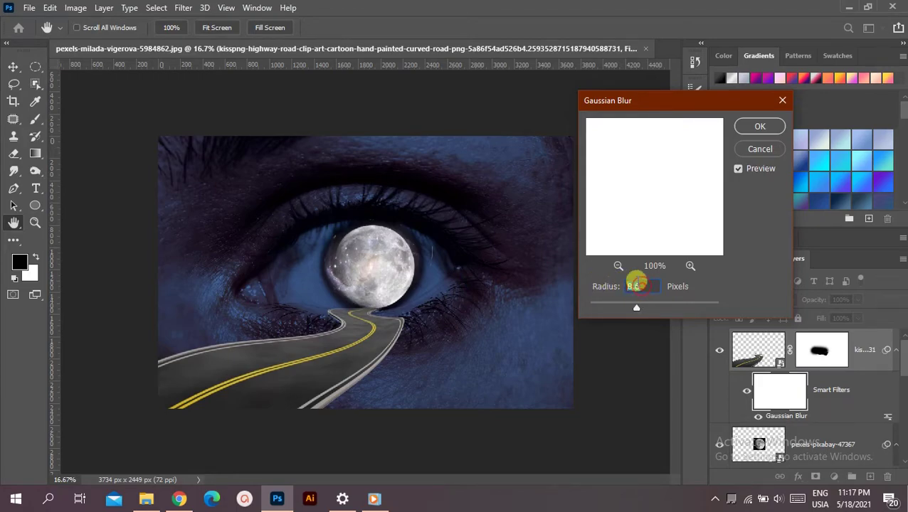
{"action": "left_click", "coordinate": [760, 126]}
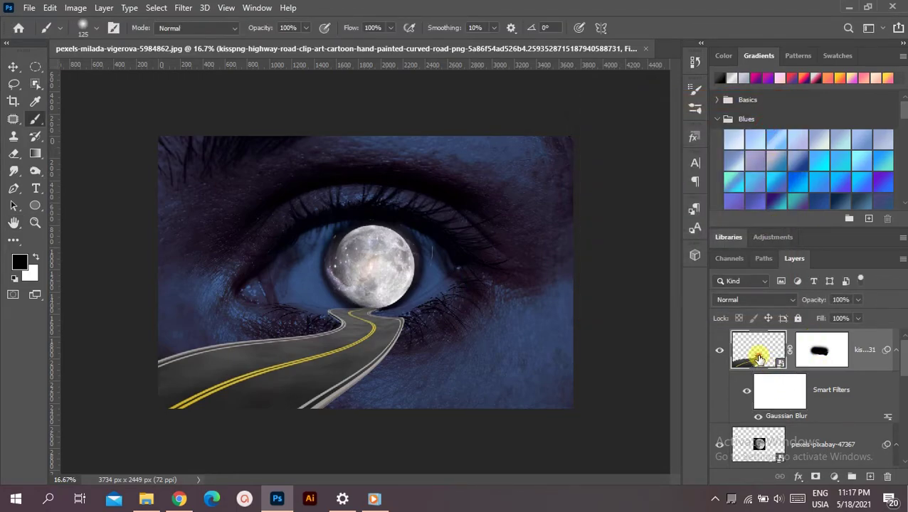
Add a second Gaussian Blur smart filter at 8 pixels to the road
{"action": "left_click", "coordinate": [180, 10]}
{"action": "mouse_move", "coordinate": [191, 158]}
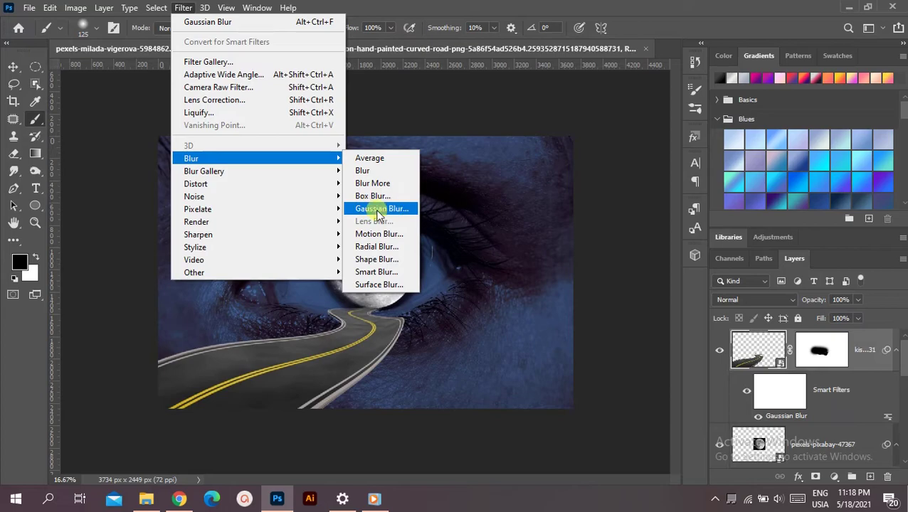
{"action": "left_click", "coordinate": [377, 209]}
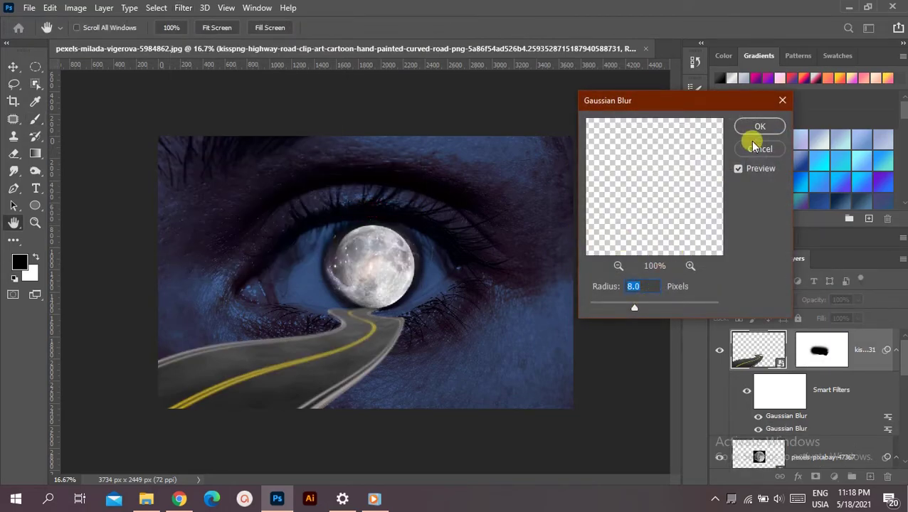
{"action": "left_click", "coordinate": [759, 127]}
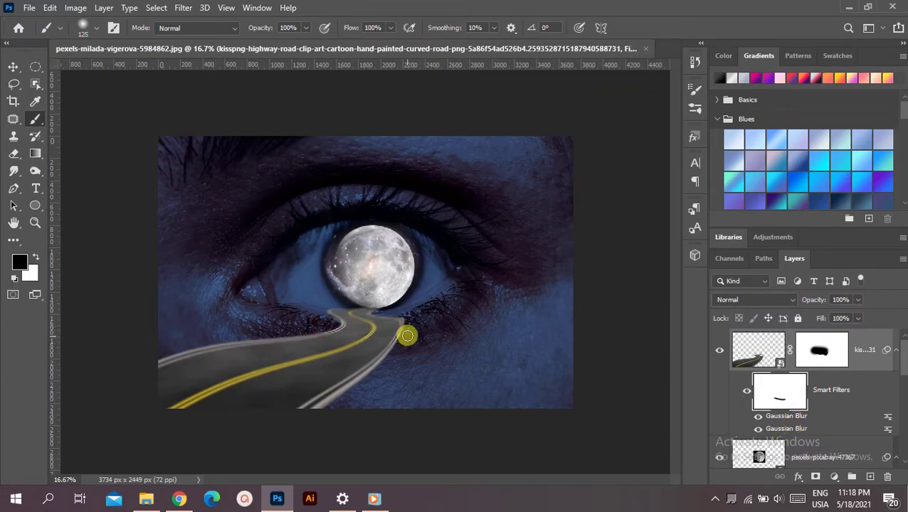
Paint black with a 700 px brush along the bottom of the road's filter mask
{"action": "key", "text": "ctrl+z"}
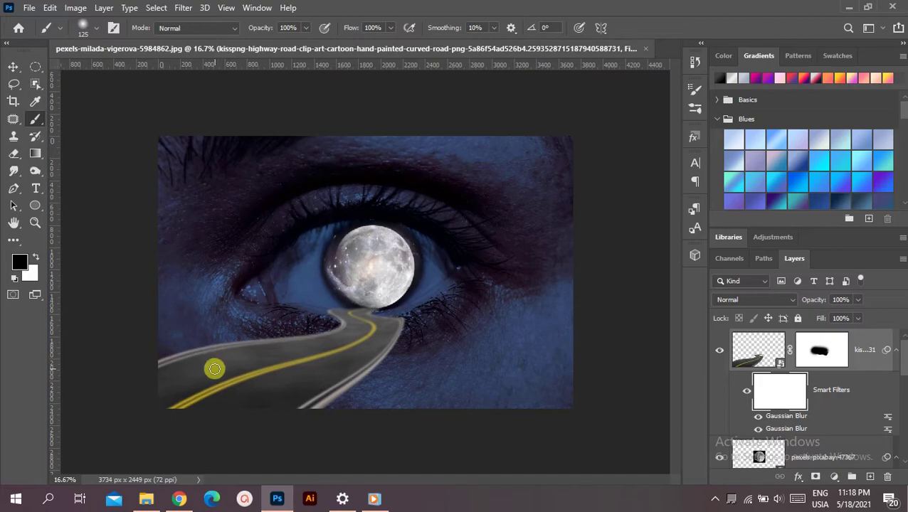
{"action": "key", "text": "bracketright"}
{"action": "key", "text": "bracketright"}
{"action": "key", "text": "bracketright"}
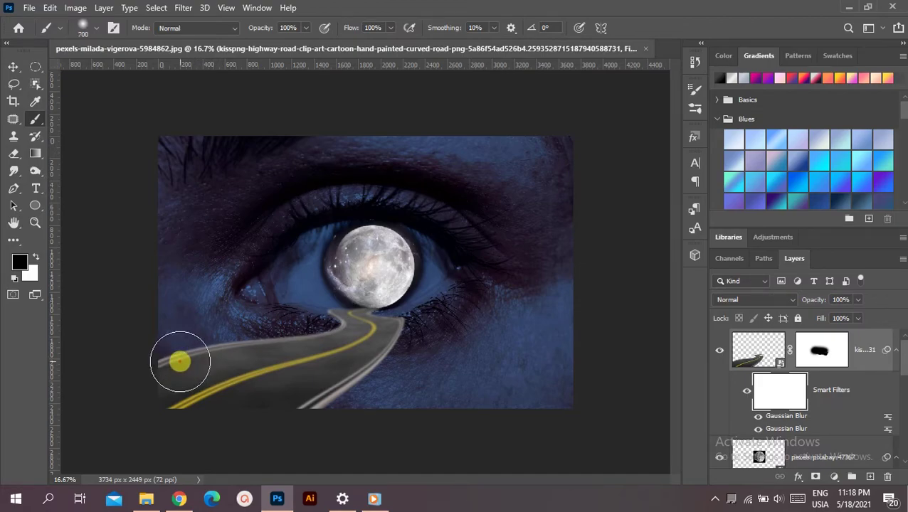
{"action": "left_click_drag", "start_coordinate": [202, 385], "coordinate": [380, 427]}
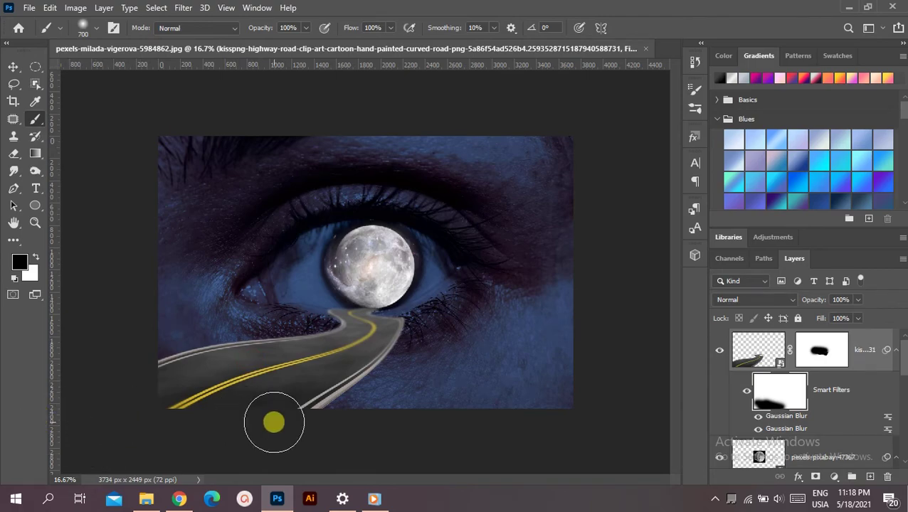
{"action": "scroll", "coordinate": [295, 413], "scroll_direction": "up", "scroll_amount": 1}
{"action": "scroll", "coordinate": [295, 413], "scroll_direction": "up", "scroll_amount": 1}
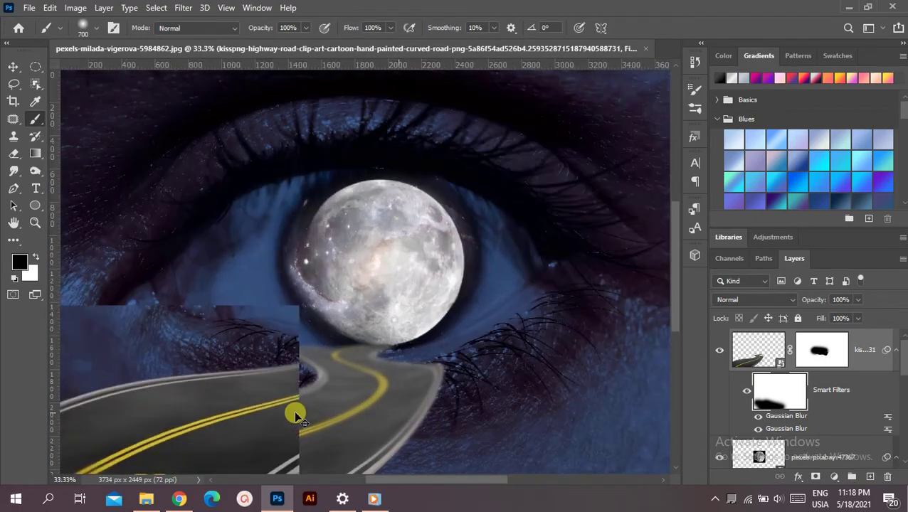
{"action": "scroll", "coordinate": [295, 413], "scroll_direction": "down", "scroll_amount": 2}
{"action": "scroll", "coordinate": [295, 412], "scroll_direction": "down", "scroll_amount": 1}
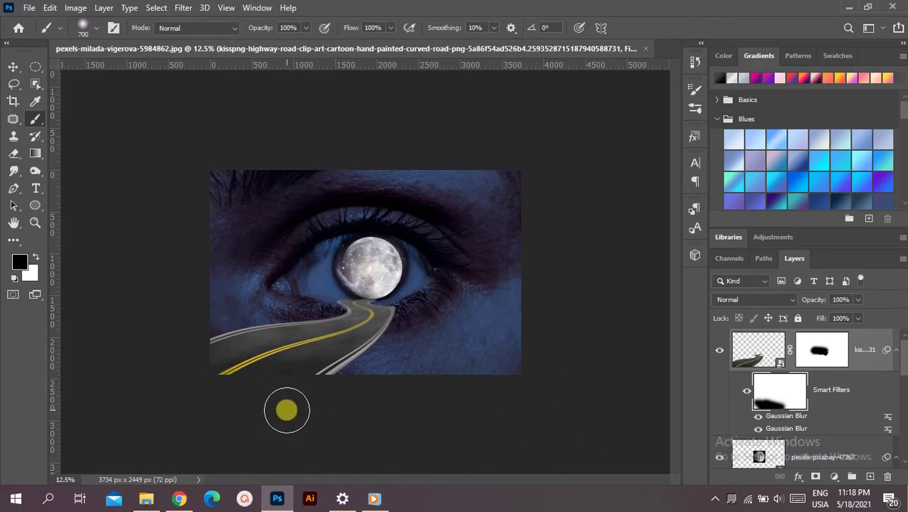
{"action": "scroll", "coordinate": [778, 417], "scroll_direction": "down", "scroll_amount": 3}
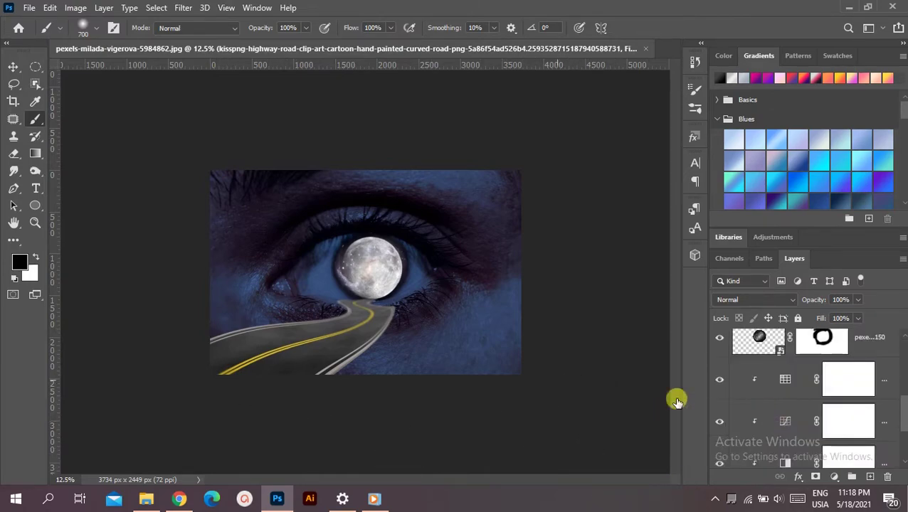
Select the road layer with the Move tool and open the File menu
{"action": "left_click", "coordinate": [13, 67]}
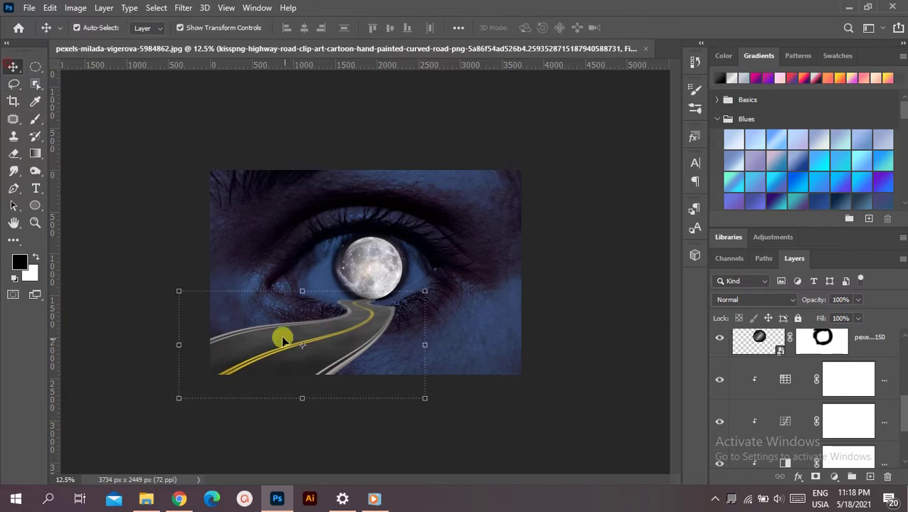
{"action": "left_click", "coordinate": [435, 442]}
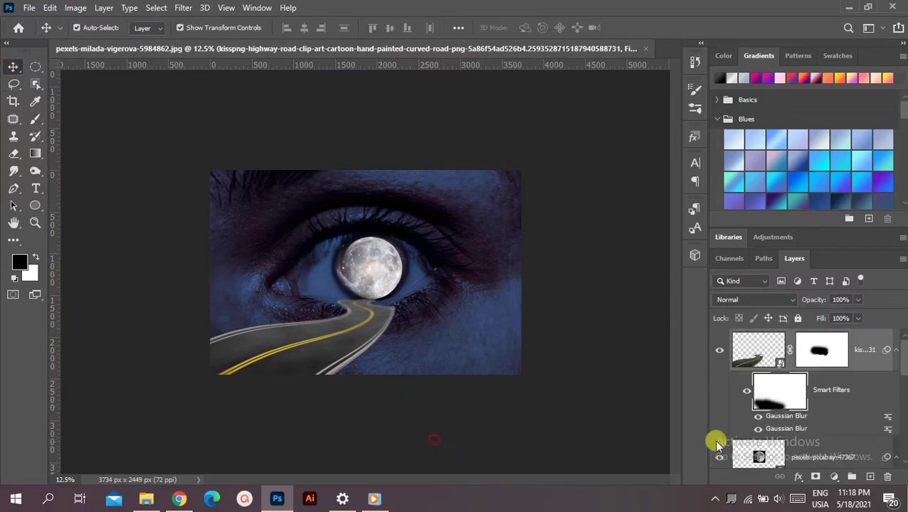
{"action": "left_click", "coordinate": [28, 9]}
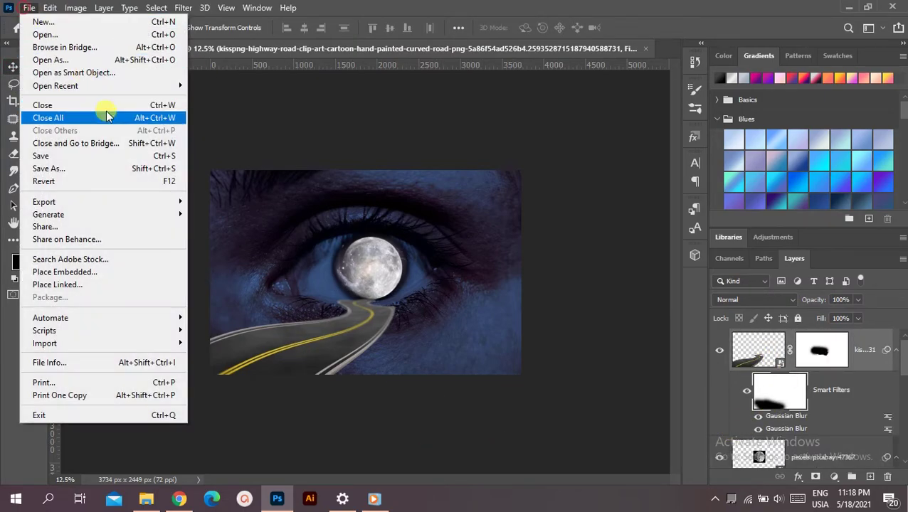
Embed the airplane silhouette PNG, scaled to about 25% and centred over the moon
{"action": "left_click", "coordinate": [111, 272]}
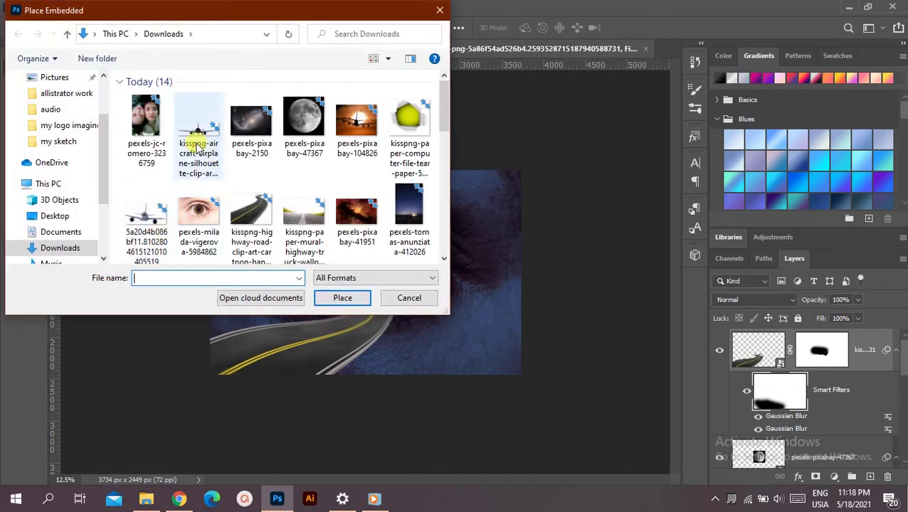
{"action": "left_click", "coordinate": [197, 145]}
{"action": "left_click", "coordinate": [332, 301]}
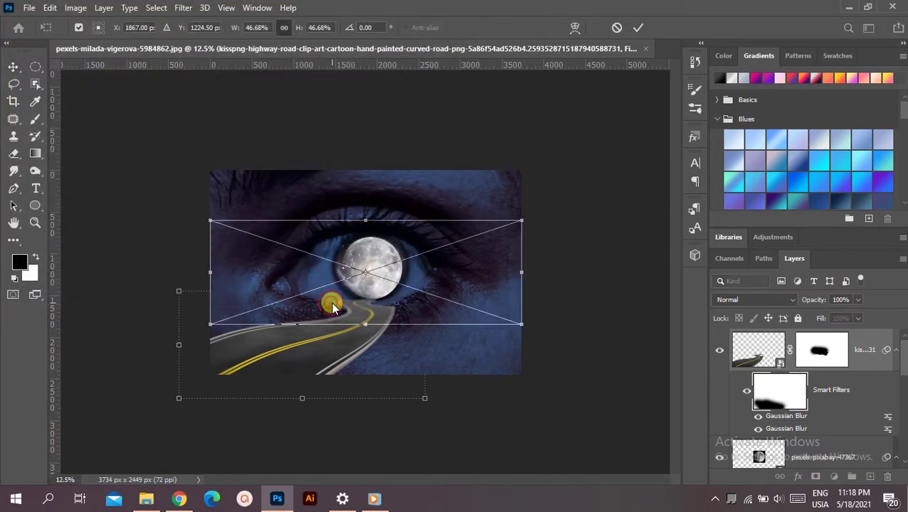
{"action": "left_click_drag", "start_coordinate": [362, 301], "coordinate": [364, 304]}
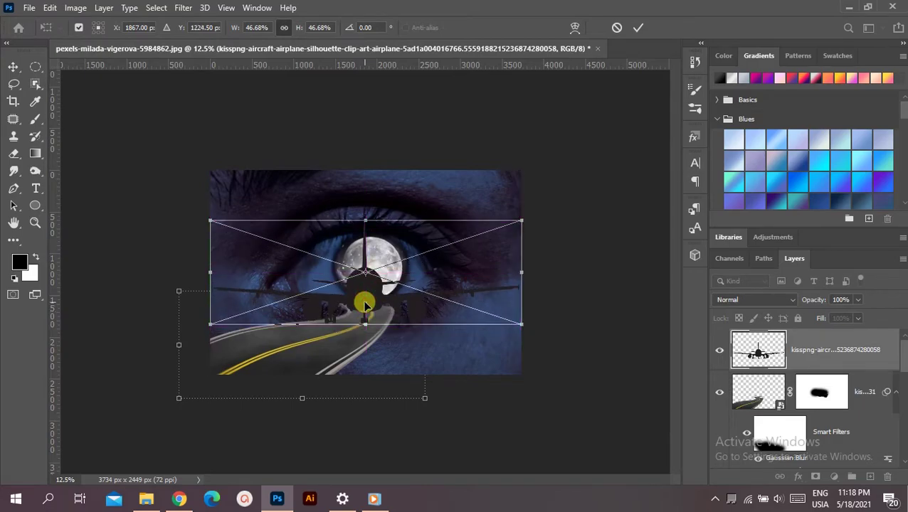
{"action": "left_click_drag", "start_coordinate": [528, 328], "coordinate": [399, 284]}
{"action": "left_click_drag", "start_coordinate": [299, 273], "coordinate": [358, 304]}
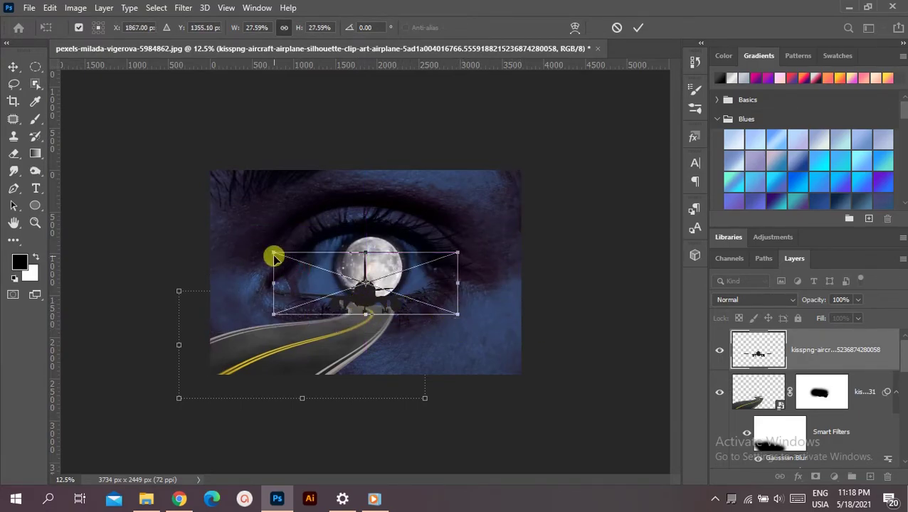
{"action": "left_click_drag", "start_coordinate": [275, 257], "coordinate": [285, 261]}
{"action": "left_click_drag", "start_coordinate": [363, 296], "coordinate": [363, 285]}
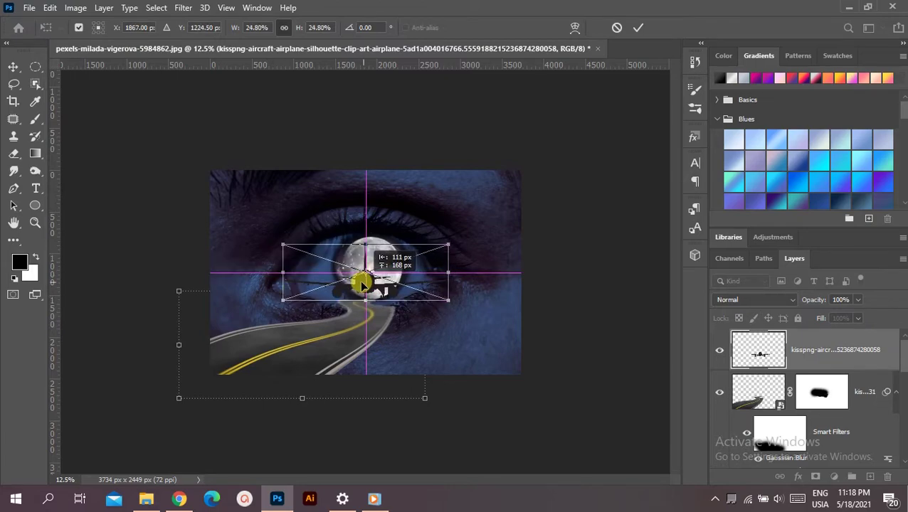
{"action": "key", "text": "Return"}
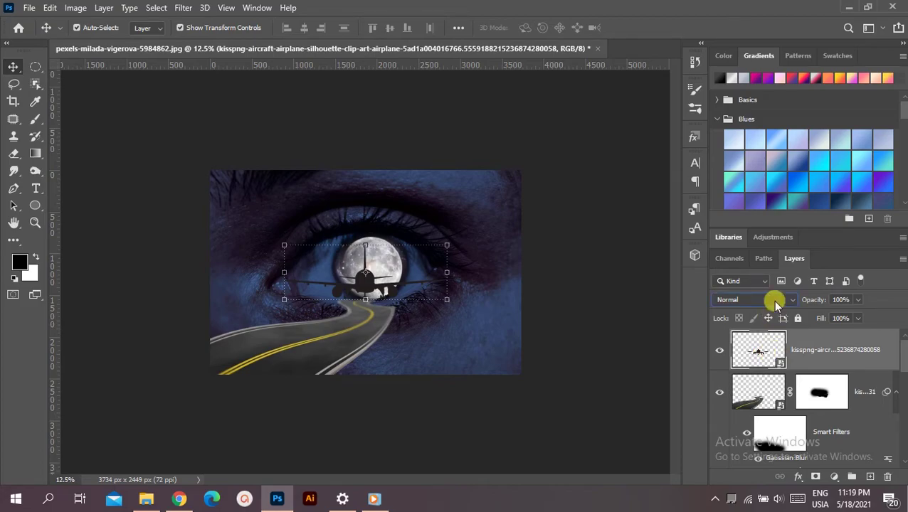
Set the airplane silhouette layer's blend mode to Linear Burn
{"action": "left_click", "coordinate": [775, 303]}
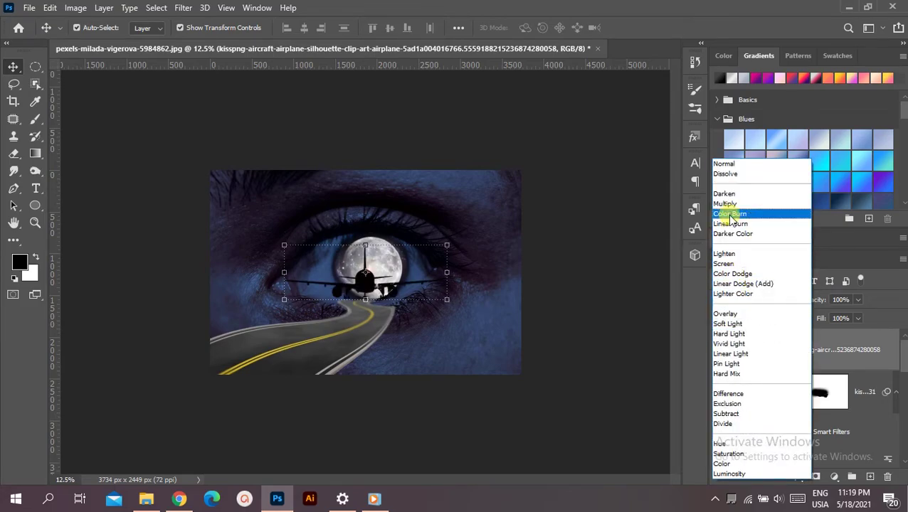
{"action": "key", "text": "Escape"}
{"action": "key", "text": "ctrl+plus"}
{"action": "key", "text": "ctrl+plus"}
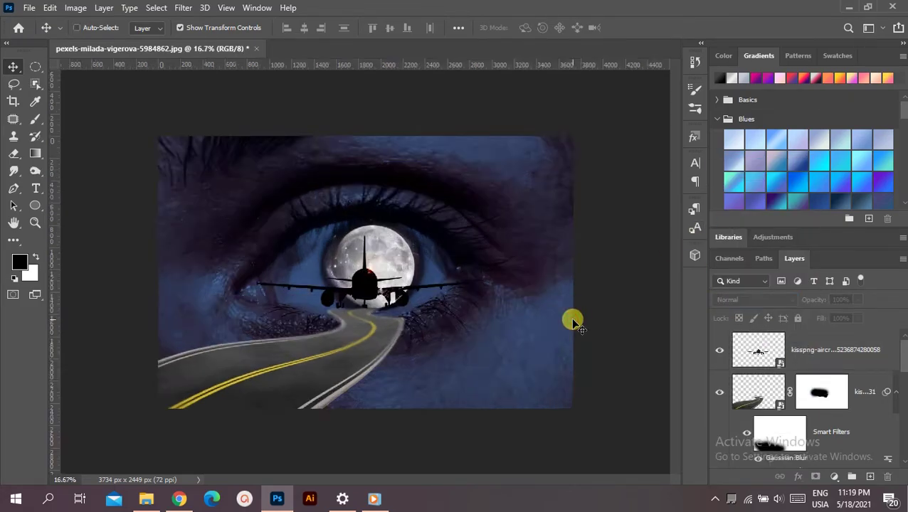
{"action": "key", "text": "ctrl+plus"}
{"action": "left_click", "coordinate": [774, 347]}
{"action": "left_click", "coordinate": [771, 298]}
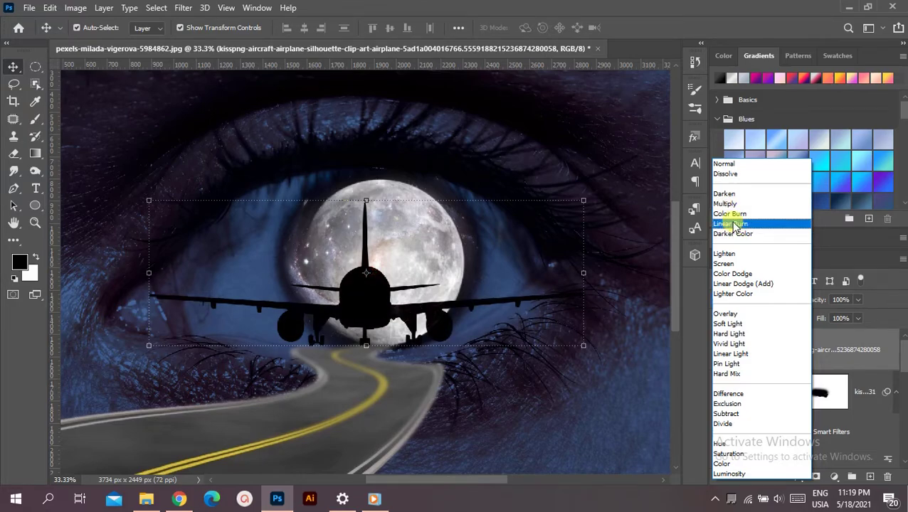
{"action": "left_click", "coordinate": [730, 224]}
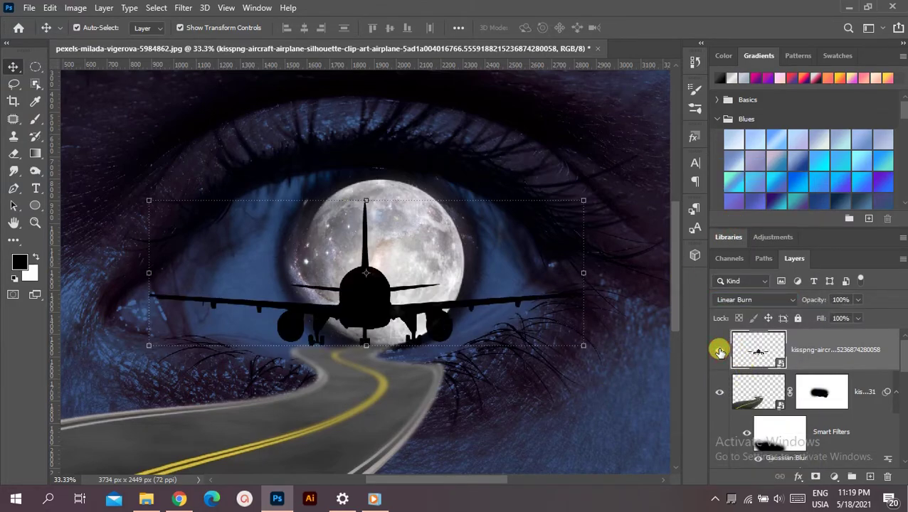
{"action": "key", "text": "ctrl+minus"}
{"action": "key", "text": "ctrl+minus"}
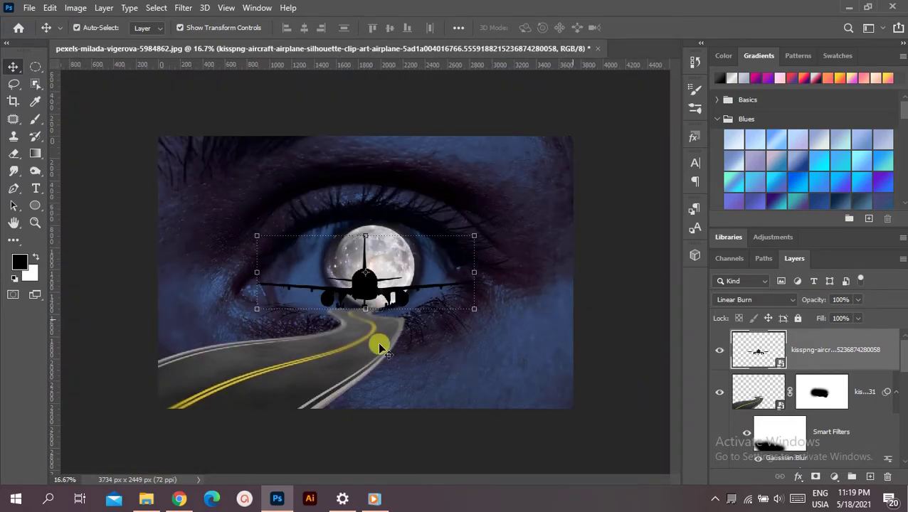
Soften the airplane layer with a 5-pixel Gaussian Blur smart filter
{"action": "left_click", "coordinate": [182, 8]}
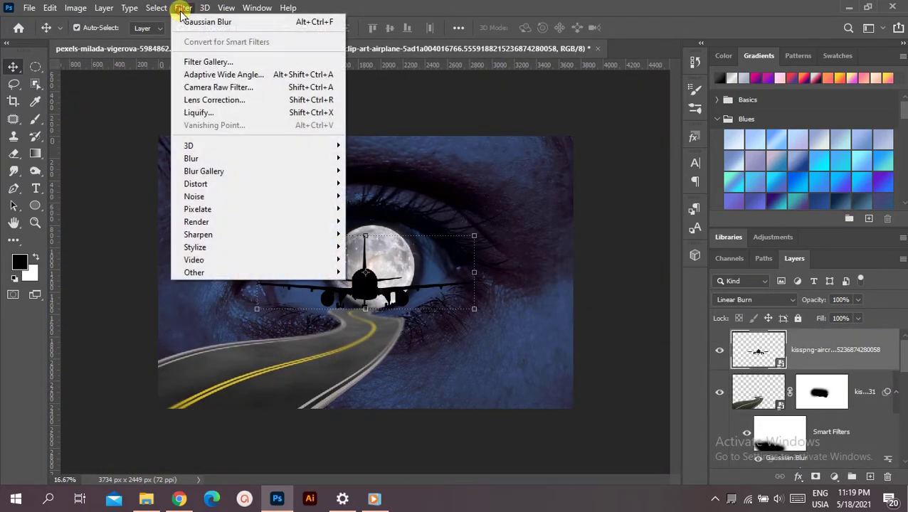
{"action": "mouse_move", "coordinate": [190, 158]}
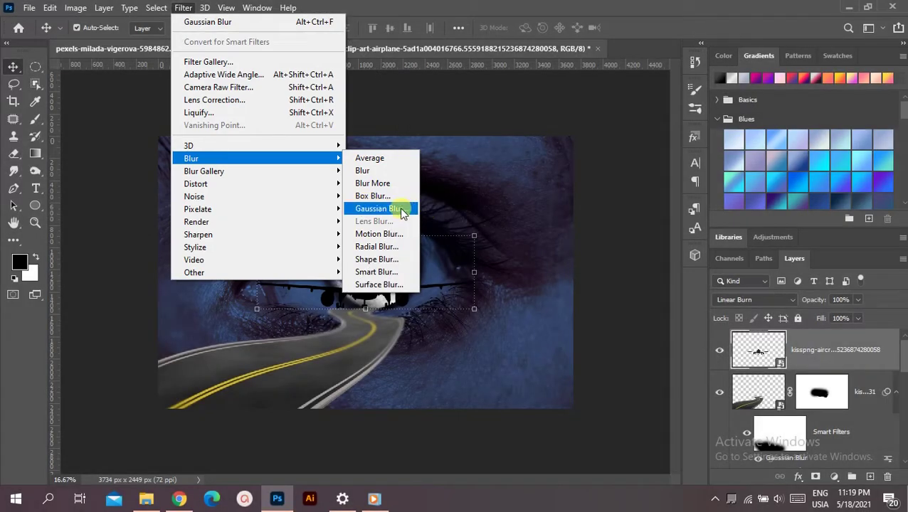
{"action": "left_click", "coordinate": [415, 209]}
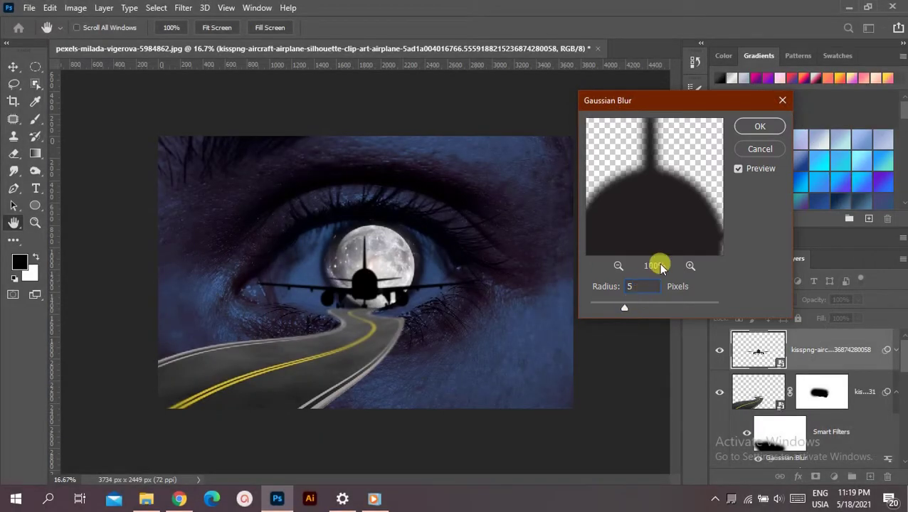
{"action": "double_click", "coordinate": [640, 286]}
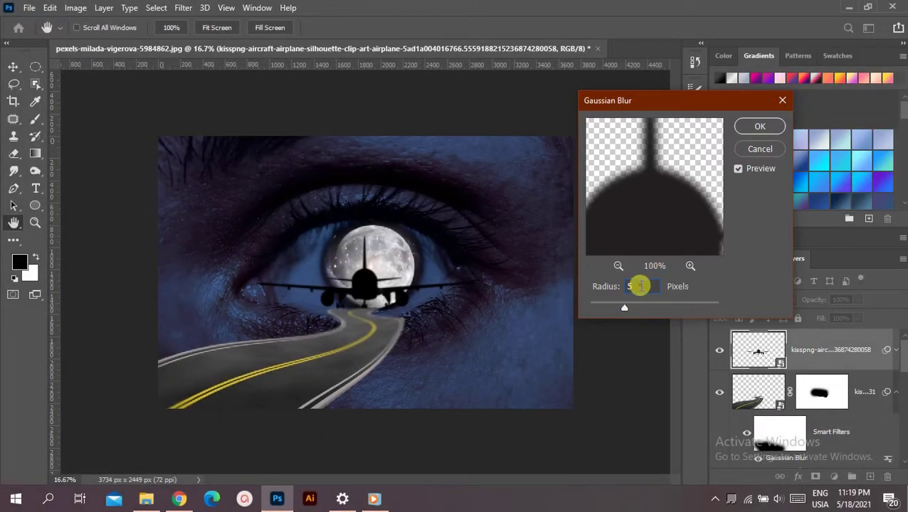
{"action": "left_click", "coordinate": [751, 125]}
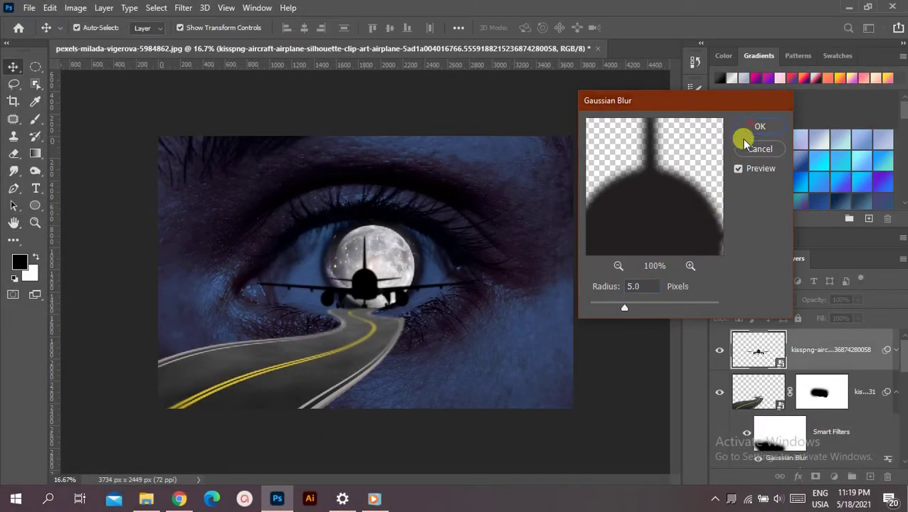
{"action": "left_click", "coordinate": [517, 438]}
{"action": "key", "text": "ctrl+minus"}
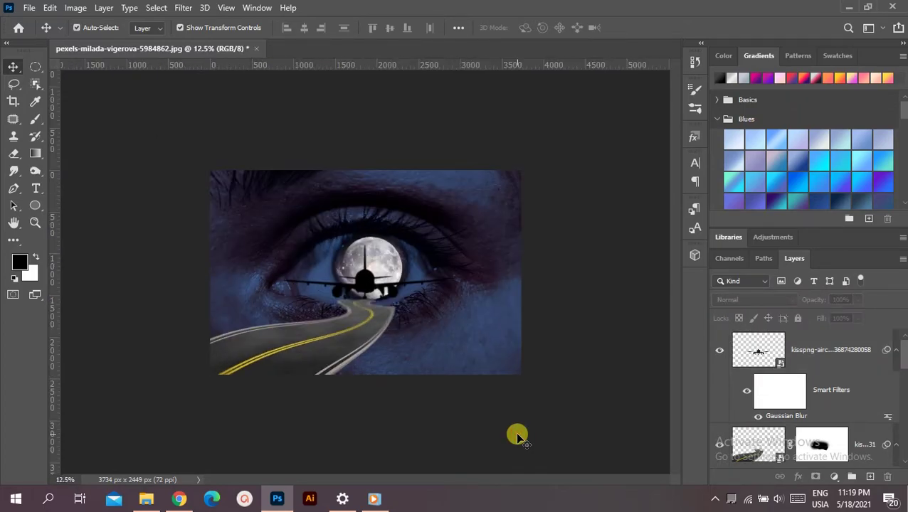
Add a new Layer 2 beneath the airplane layer and pick the brush tool
{"action": "left_click", "coordinate": [835, 360]}
{"action": "left_click", "coordinate": [869, 476]}
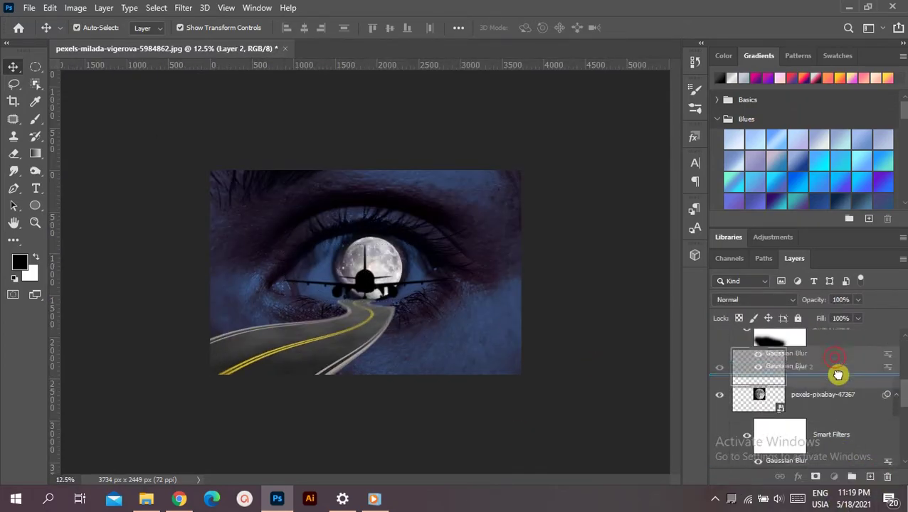
{"action": "left_click_drag", "start_coordinate": [838, 363], "coordinate": [827, 429]}
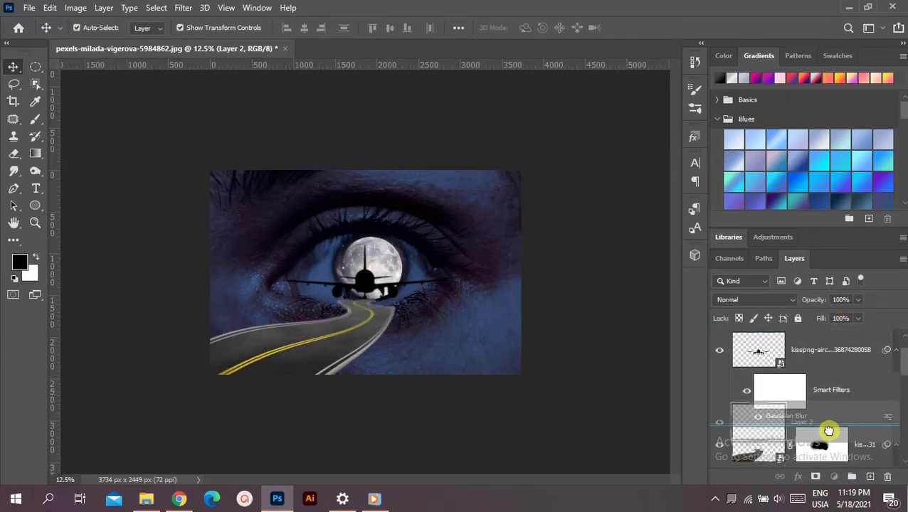
{"action": "left_click", "coordinate": [891, 354]}
{"action": "left_click", "coordinate": [895, 350]}
{"action": "left_click", "coordinate": [802, 392]}
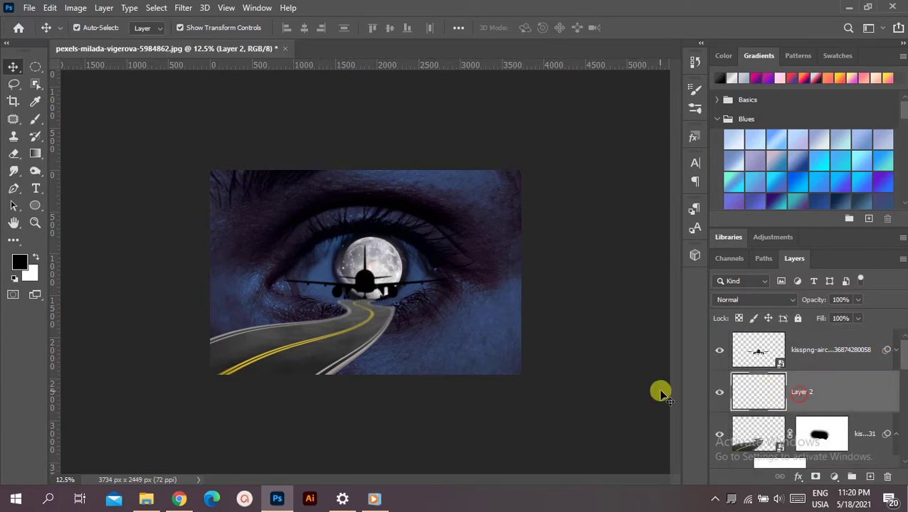
{"action": "left_click", "coordinate": [35, 119]}
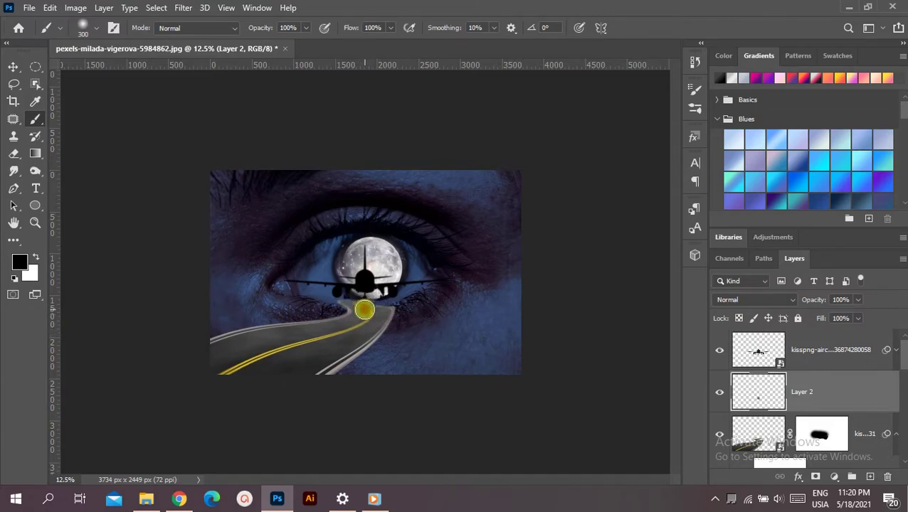
Stretch Layer 2's dark spot wide under the airplane, then narrow it slightly and commit
{"action": "left_click", "coordinate": [13, 66]}
{"action": "left_click_drag", "start_coordinate": [388, 311], "coordinate": [430, 311]}
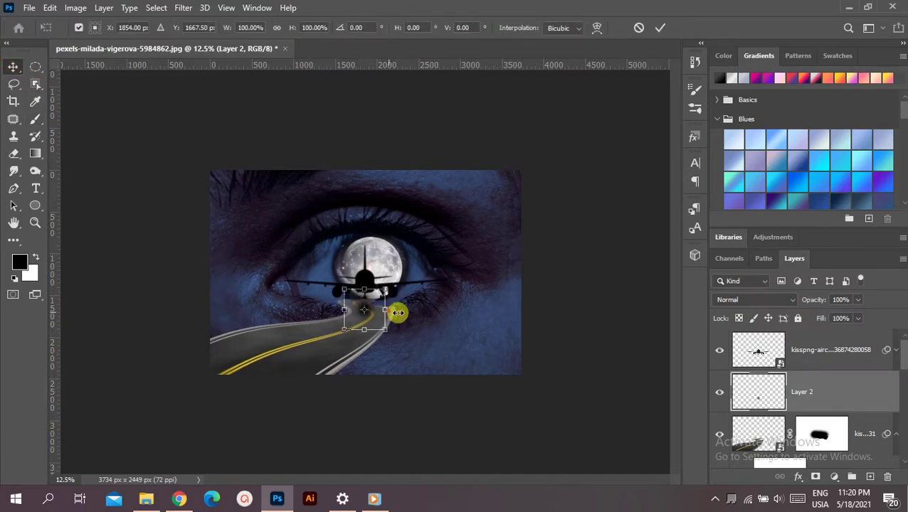
{"action": "left_click_drag", "start_coordinate": [344, 310], "coordinate": [283, 310]}
{"action": "left_click_drag", "start_coordinate": [432, 311], "coordinate": [460, 310]}
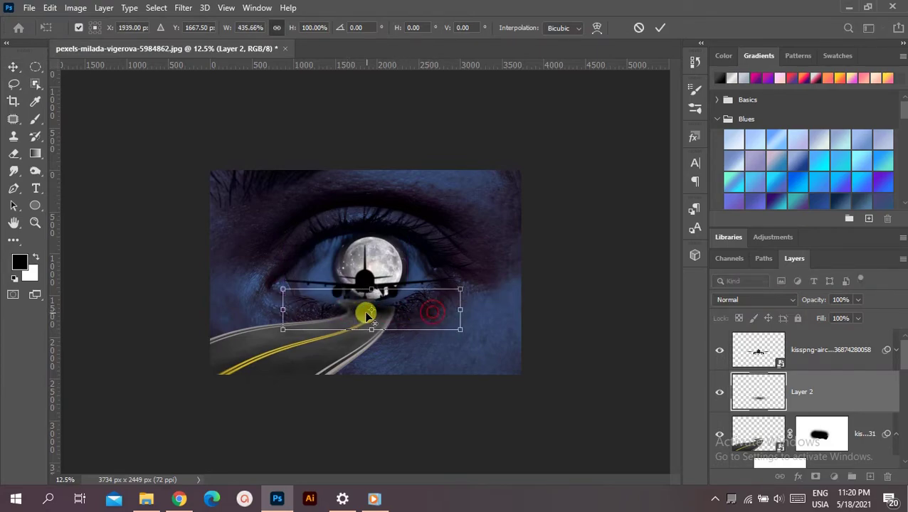
{"action": "left_click_drag", "start_coordinate": [381, 314], "coordinate": [374, 319]}
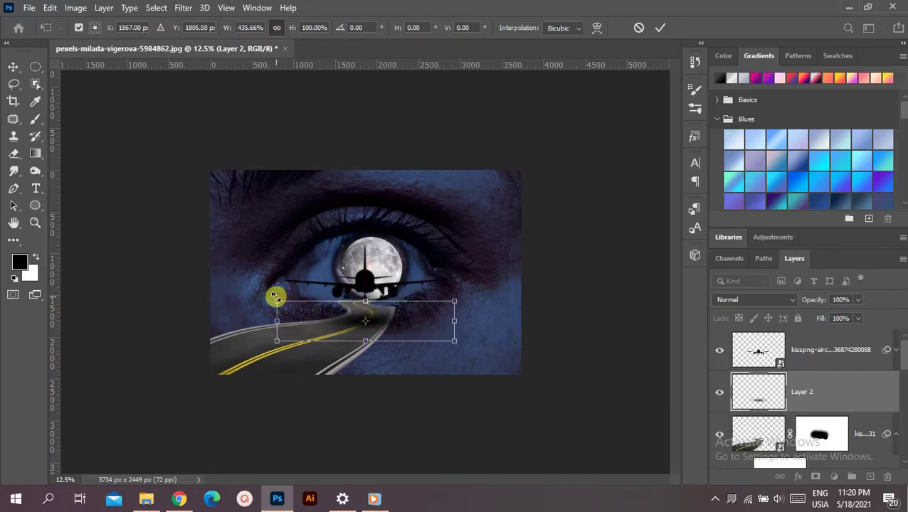
{"action": "left_click_drag", "start_coordinate": [276, 301], "coordinate": [282, 304]}
{"action": "left_click_drag", "start_coordinate": [453, 322], "coordinate": [440, 321]}
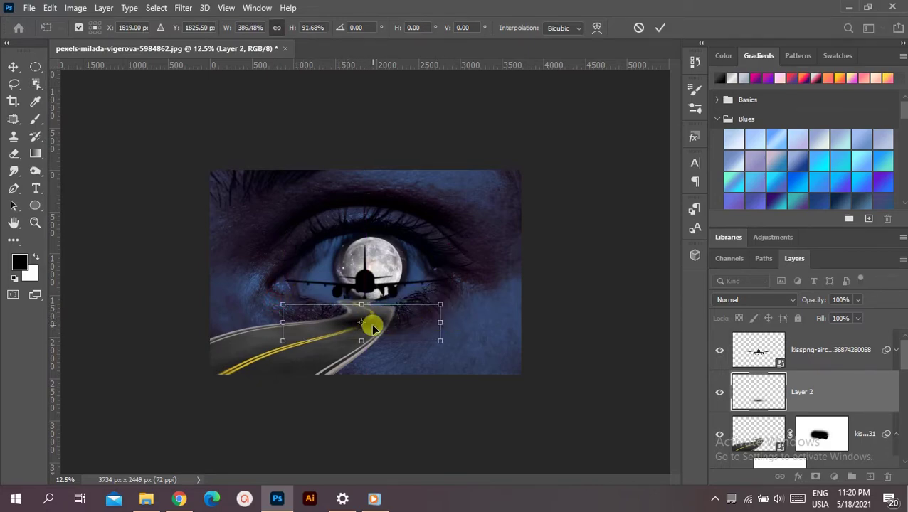
{"action": "left_click_drag", "start_coordinate": [372, 325], "coordinate": [375, 326]}
{"action": "key", "text": "Return"}
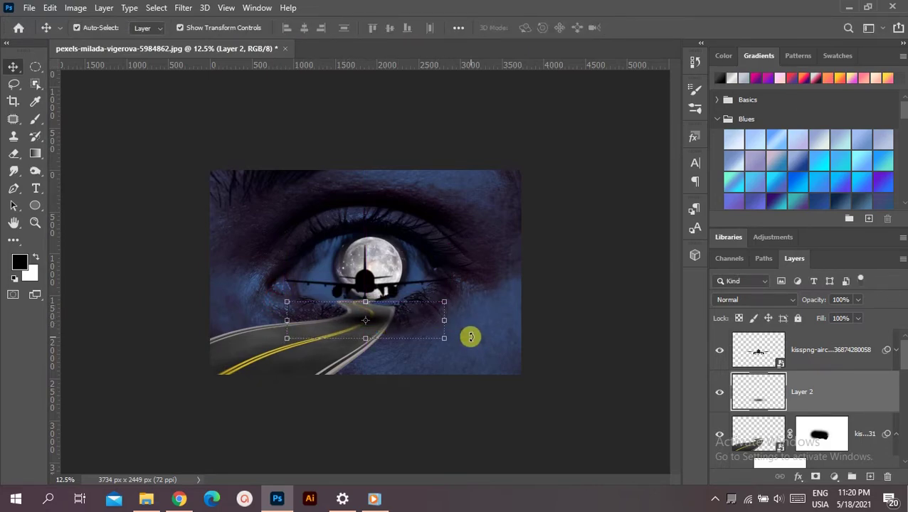
{"action": "left_click", "coordinate": [456, 395]}
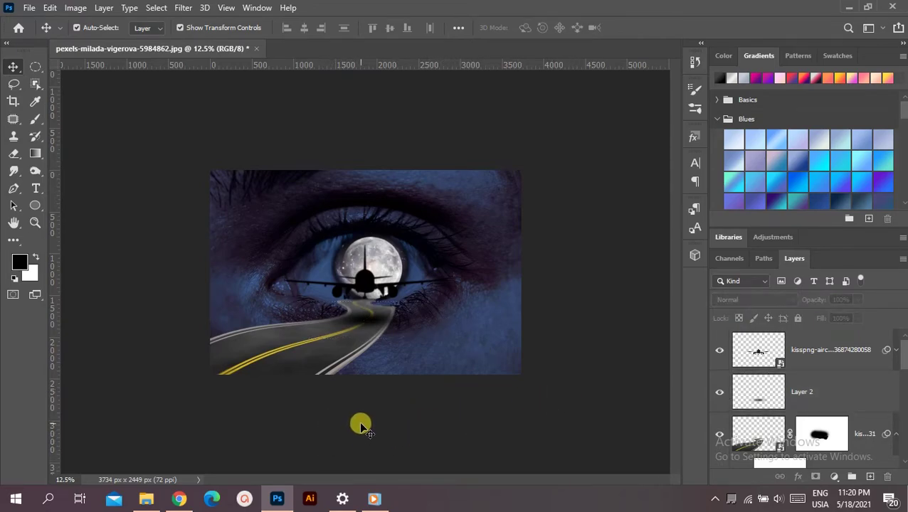
Turn on a Drop Shadow for the road layer using the Cone contour
{"action": "scroll", "coordinate": [766, 385], "scroll_direction": "down", "scroll_amount": 1}
{"action": "left_click", "coordinate": [760, 388]}
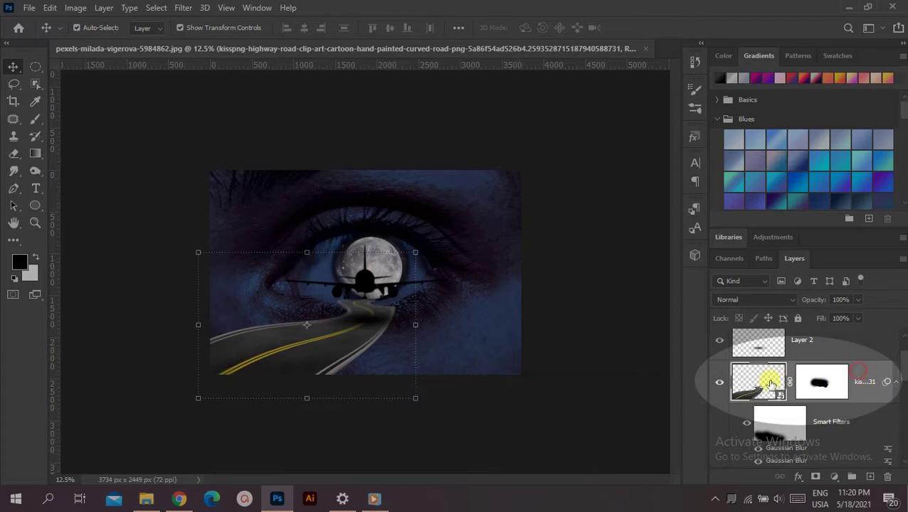
{"action": "double_click", "coordinate": [741, 388]}
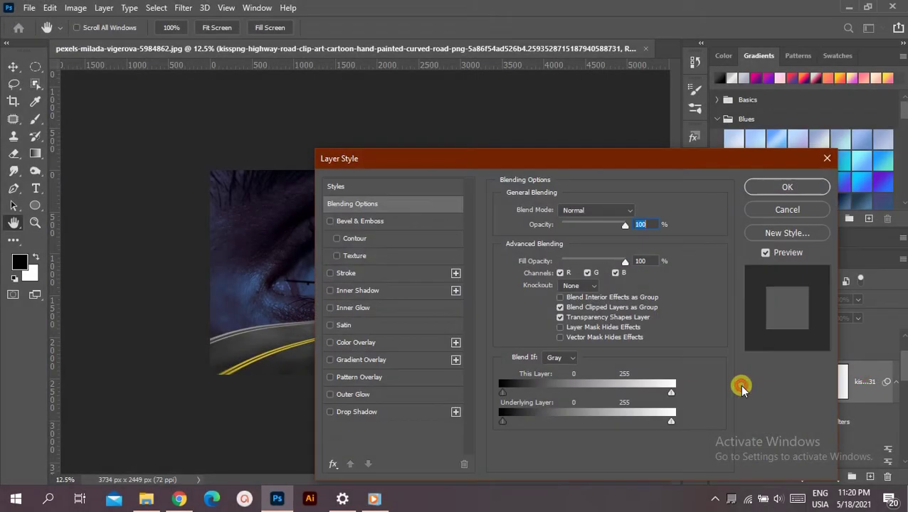
{"action": "left_click", "coordinate": [329, 412]}
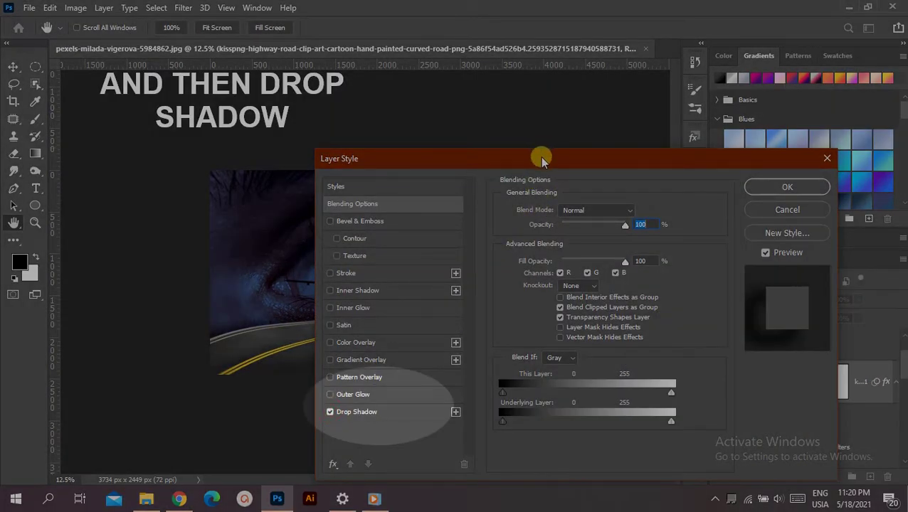
{"action": "mouse_move", "coordinate": [541, 160]}
{"action": "left_mouse_down"}
{"action": "mouse_move", "coordinate": [637, 179]}
{"action": "mouse_move", "coordinate": [680, 116]}
{"action": "mouse_move", "coordinate": [651, 129]}
{"action": "mouse_move", "coordinate": [649, 121]}
{"action": "left_mouse_up"}
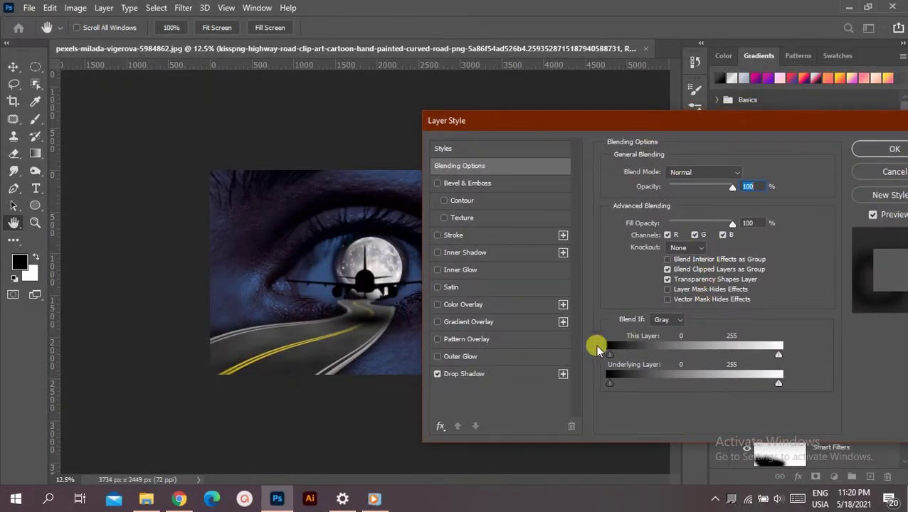
{"action": "left_click", "coordinate": [456, 374]}
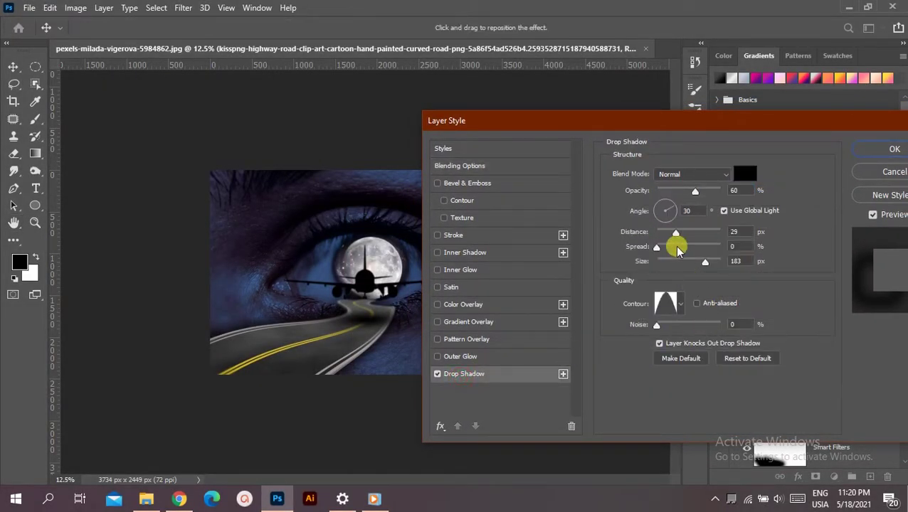
{"action": "left_click", "coordinate": [674, 302]}
{"action": "left_click", "coordinate": [600, 335]}
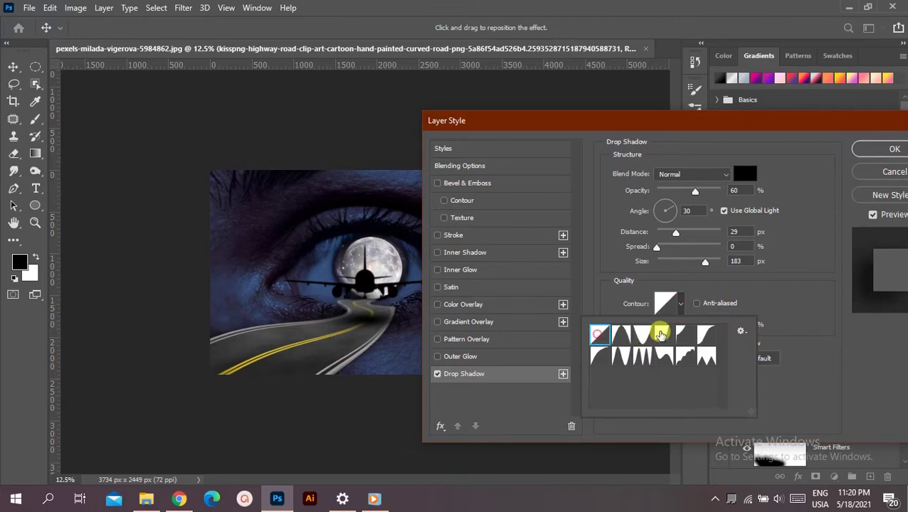
{"action": "left_click", "coordinate": [624, 337]}
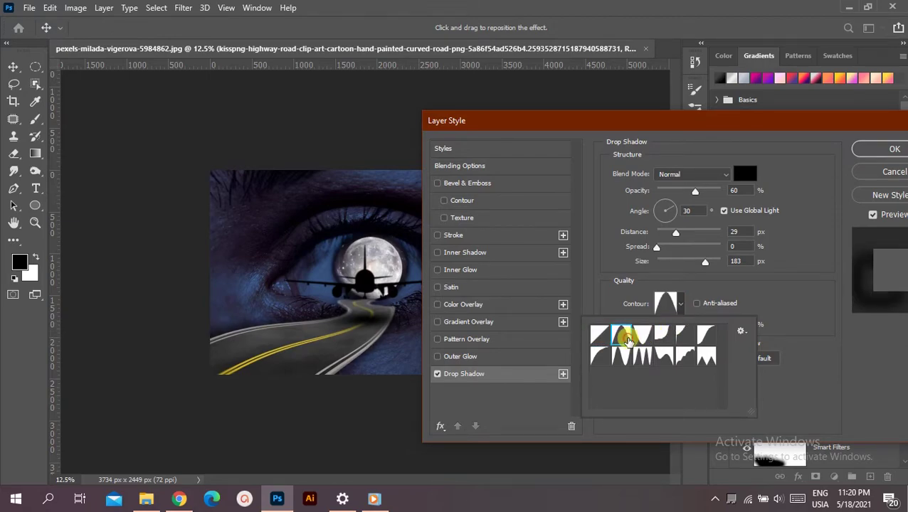
{"action": "left_click", "coordinate": [676, 309]}
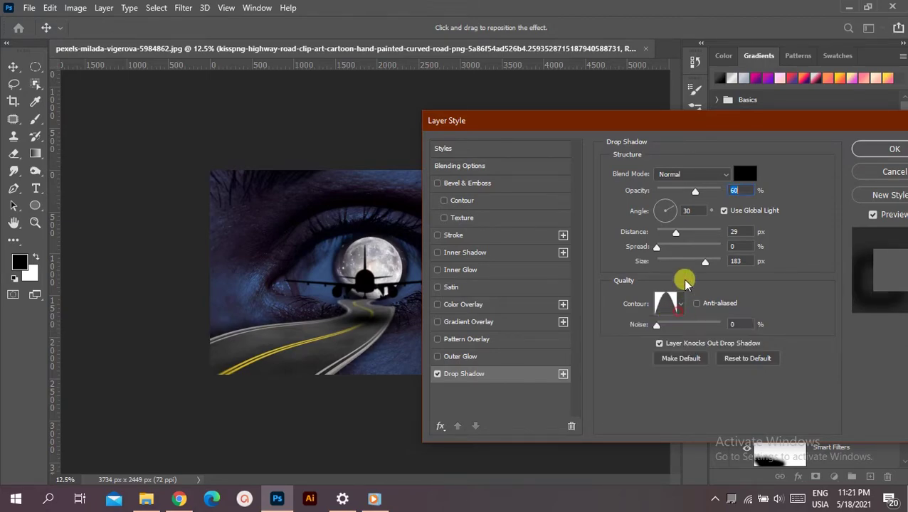
Set the road's drop shadow to 152 px size, Normal blend and 50% opacity
{"action": "mouse_move", "coordinate": [714, 265]}
{"action": "left_mouse_down"}
{"action": "mouse_move", "coordinate": [675, 263]}
{"action": "mouse_move", "coordinate": [699, 266]}
{"action": "mouse_move", "coordinate": [642, 229]}
{"action": "mouse_move", "coordinate": [689, 220]}
{"action": "mouse_move", "coordinate": [635, 223]}
{"action": "left_mouse_up"}
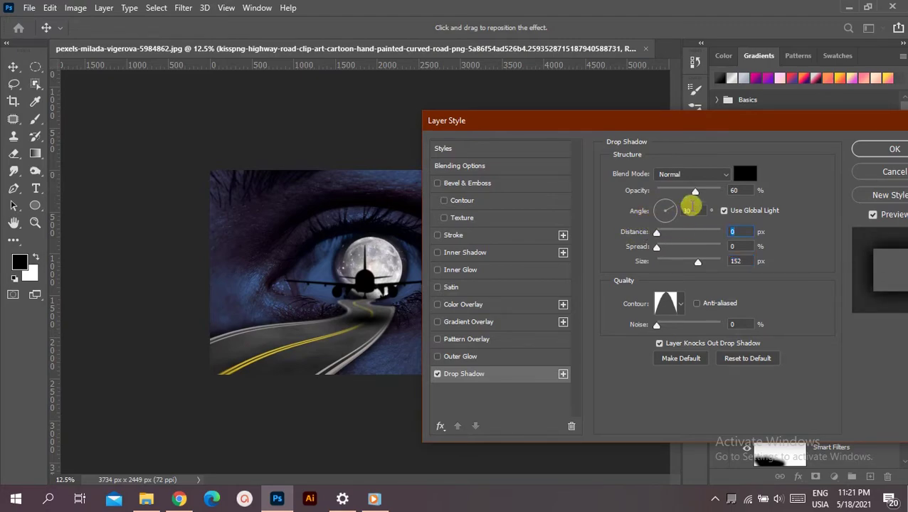
{"action": "left_click", "coordinate": [715, 177]}
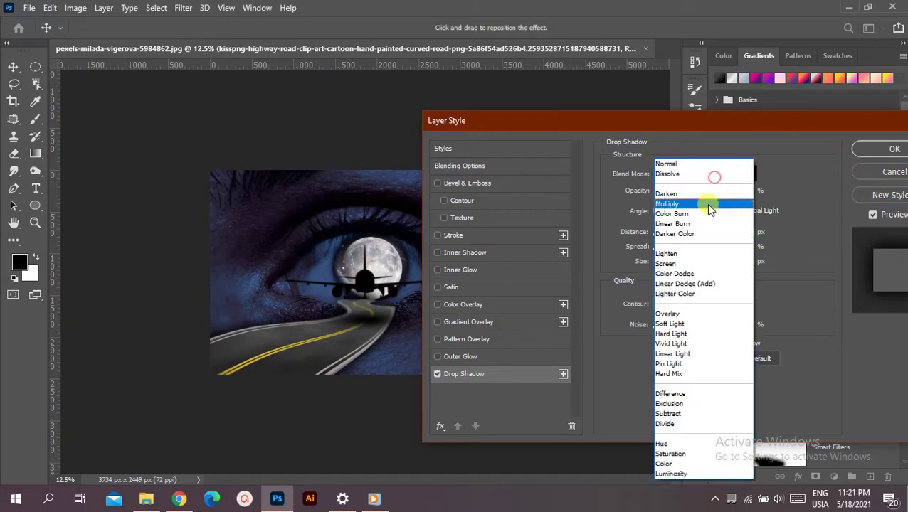
{"action": "left_click", "coordinate": [697, 164]}
{"action": "left_click_drag", "start_coordinate": [695, 190], "coordinate": [715, 193]}
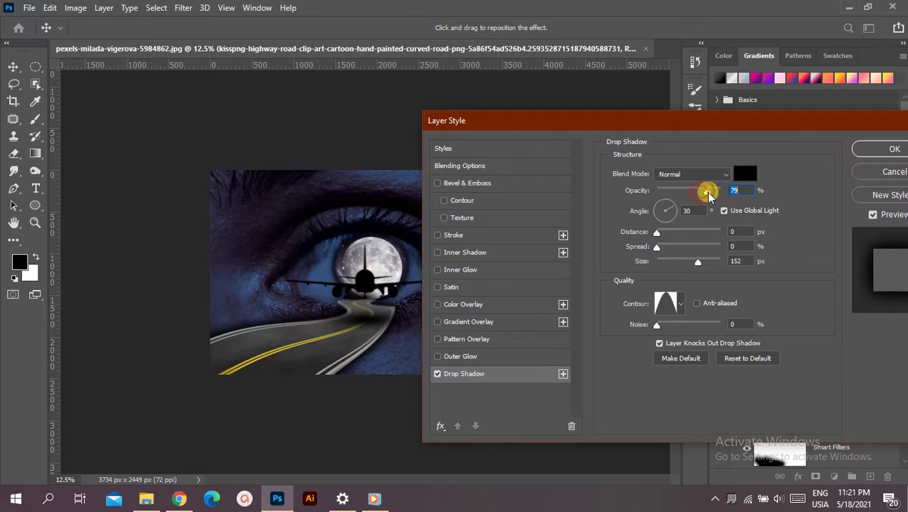
{"action": "left_click_drag", "start_coordinate": [709, 195], "coordinate": [707, 192]}
{"action": "left_click", "coordinate": [735, 192]}
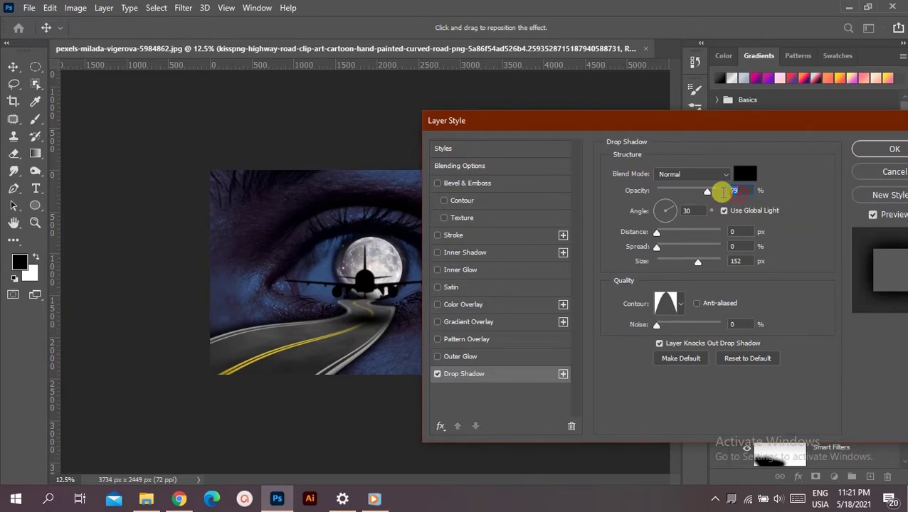
{"action": "type", "text": "50"}
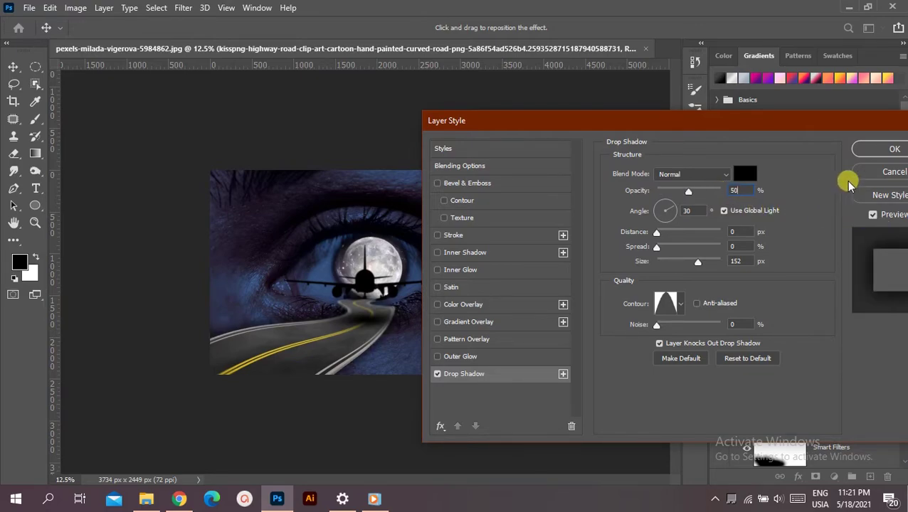
{"action": "left_click_drag", "start_coordinate": [755, 126], "coordinate": [695, 139]}
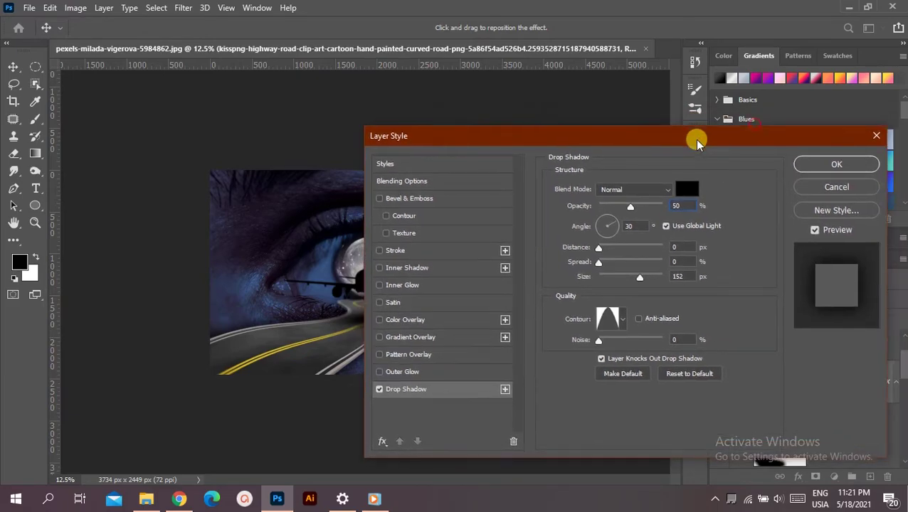
{"action": "left_click", "coordinate": [863, 152]}
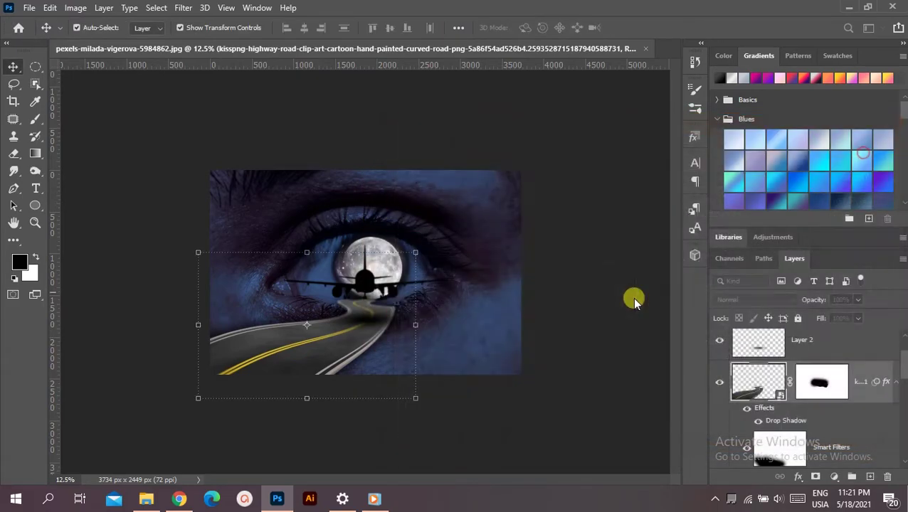
Check the road shadow, then stamp all visible layers above the airplane layer as Layer 3
{"action": "left_click", "coordinate": [422, 448]}
{"action": "key", "text": "ctrl+plus"}
{"action": "key", "text": "ctrl+plus"}
{"action": "key", "text": "ctrl+minus"}
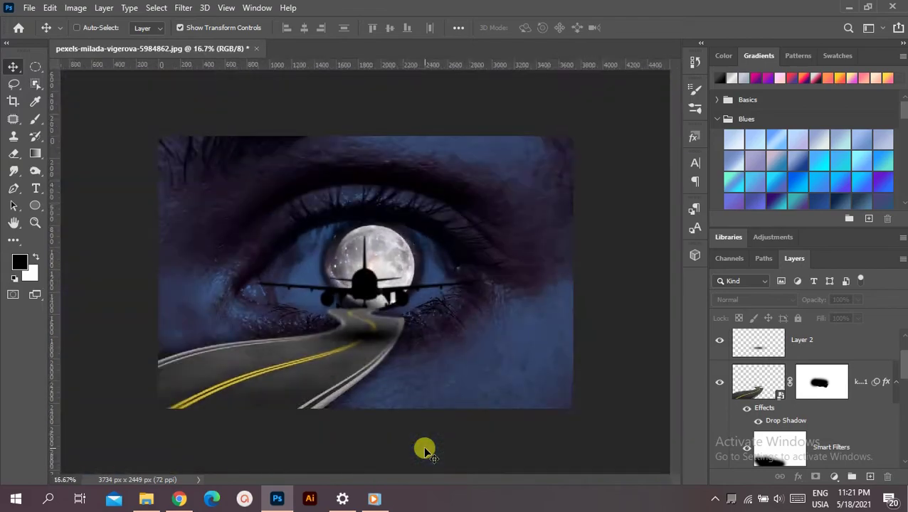
{"action": "key", "text": "ctrl+minus"}
{"action": "left_click", "coordinate": [759, 421]}
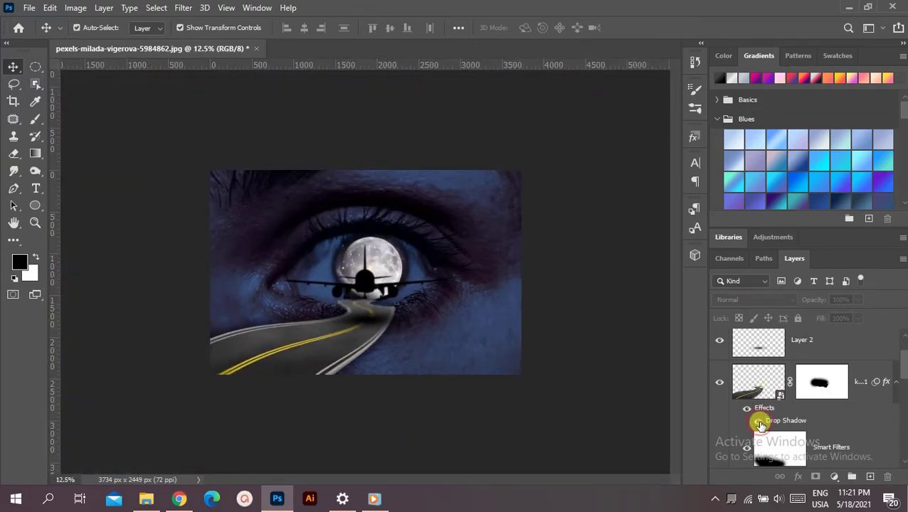
{"action": "scroll", "coordinate": [902, 377], "scroll_direction": "up", "scroll_amount": 2}
{"action": "key", "text": "ctrl+plus"}
{"action": "key", "text": "ctrl+plus"}
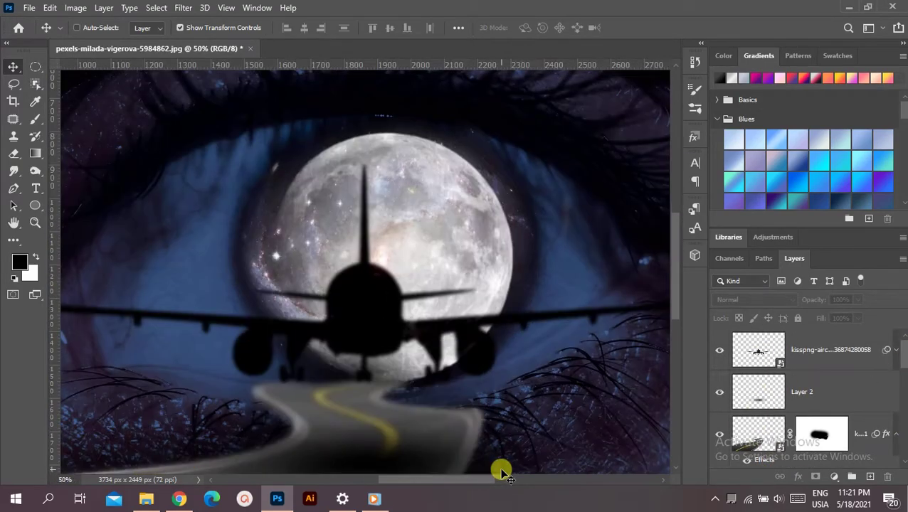
{"action": "key", "text": "ctrl+minus"}
{"action": "key", "text": "ctrl+minus"}
{"action": "key", "text": "ctrl+minus"}
{"action": "key", "text": "ctrl+0"}
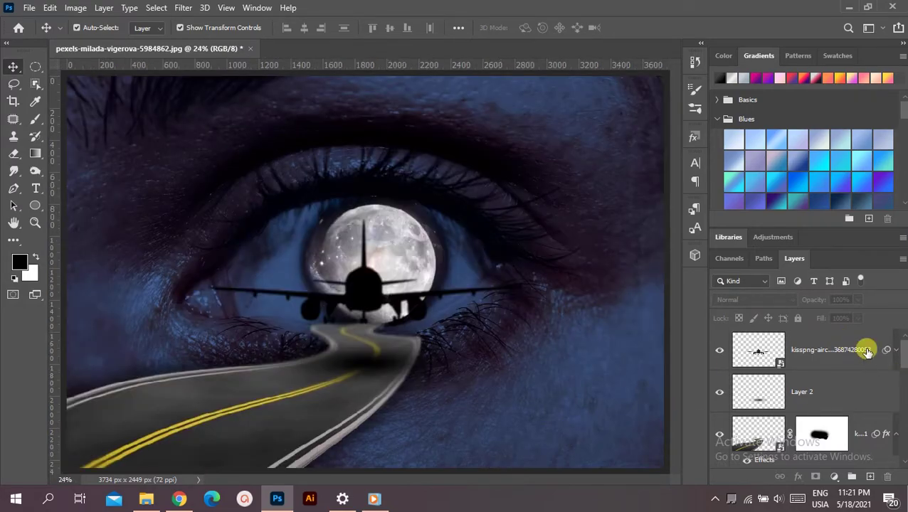
{"action": "left_click", "coordinate": [847, 354]}
{"action": "key", "text": "ctrl+shift+alt+e"}
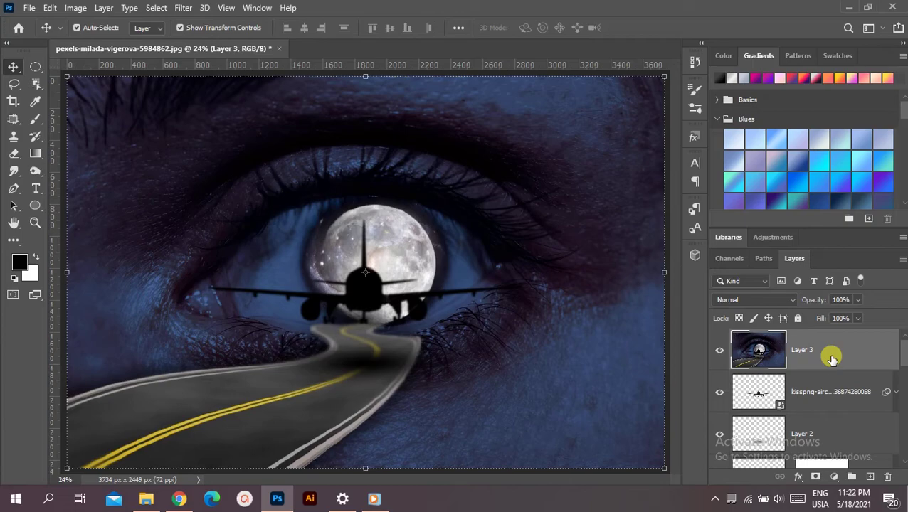
Add a Color Lookup adjustment layer using the Moonlight 3D LUT
{"action": "left_click", "coordinate": [834, 476]}
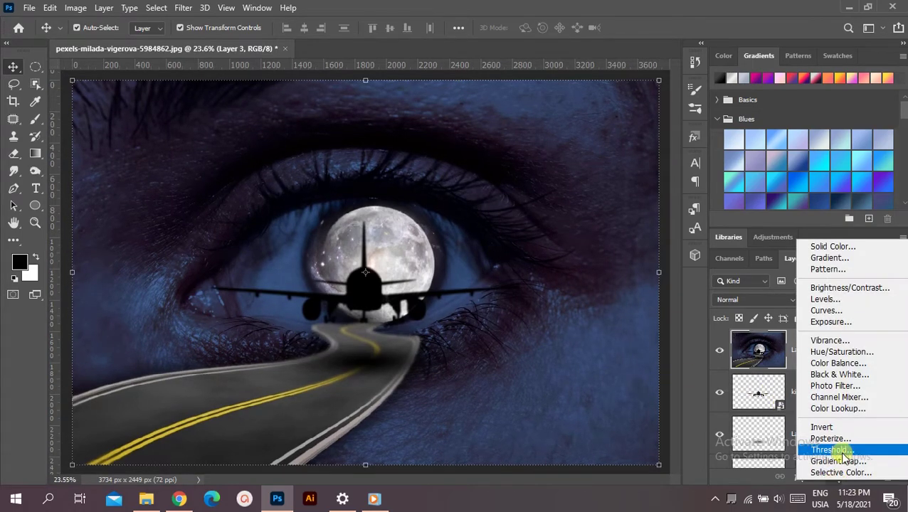
{"action": "left_click", "coordinate": [825, 404]}
{"action": "left_click", "coordinate": [747, 259]}
{"action": "left_click", "coordinate": [747, 324]}
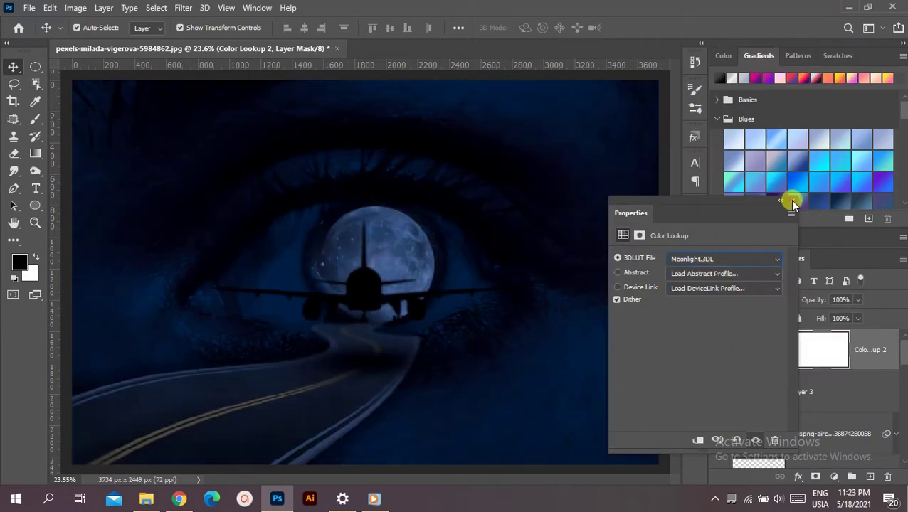
{"action": "left_click", "coordinate": [792, 202]}
Paint the grade's mask with a soft 0%-hardness brush to keep the moon bright
{"action": "left_click", "coordinate": [36, 119]}
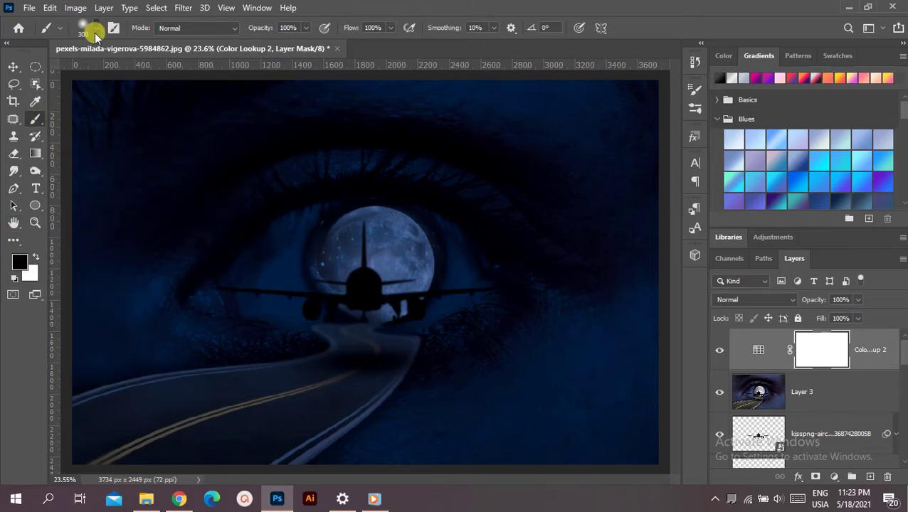
{"action": "left_click", "coordinate": [96, 28]}
{"action": "left_click", "coordinate": [462, 75]}
{"action": "left_click", "coordinate": [96, 29]}
{"action": "left_click", "coordinate": [74, 101]}
{"action": "key", "text": "Return"}
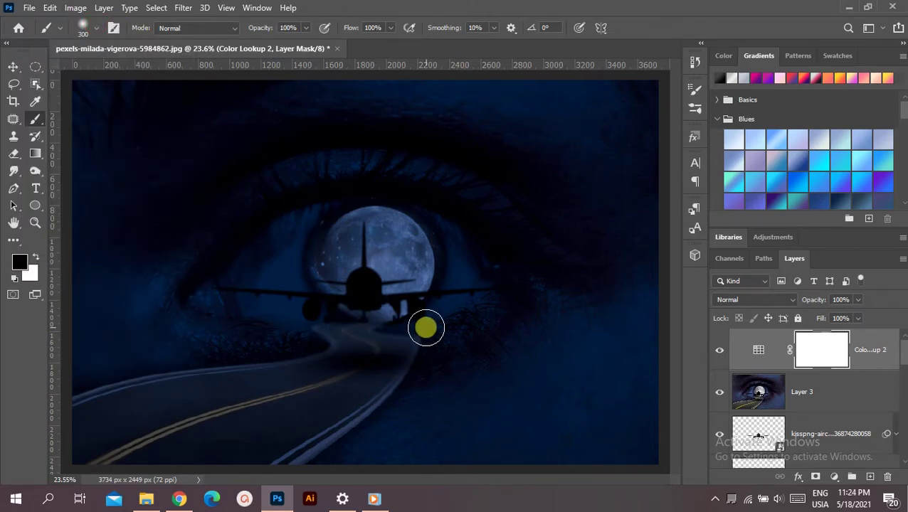
{"action": "mouse_move", "coordinate": [426, 327]}
{"action": "left_mouse_down"}
{"action": "mouse_move", "coordinate": [330, 253]}
{"action": "mouse_move", "coordinate": [418, 284]}
{"action": "mouse_move", "coordinate": [348, 292]}
{"action": "mouse_move", "coordinate": [333, 239]}
{"action": "mouse_move", "coordinate": [336, 340]}
{"action": "mouse_move", "coordinate": [330, 326]}
{"action": "mouse_move", "coordinate": [447, 366]}
{"action": "mouse_move", "coordinate": [394, 375]}
{"action": "left_mouse_up"}
Lower the Color Lookup 2 layer's opacity to 50% and deselect all layers
{"action": "left_click", "coordinate": [758, 349]}
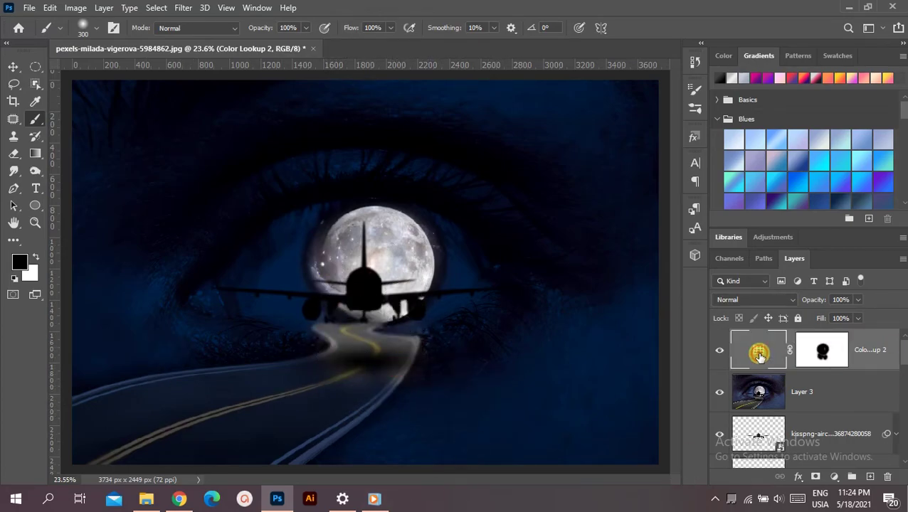
{"action": "left_click", "coordinate": [829, 299]}
{"action": "type", "text": "50"}
{"action": "key", "text": "Return"}
{"action": "key", "text": "ctrl+minus"}
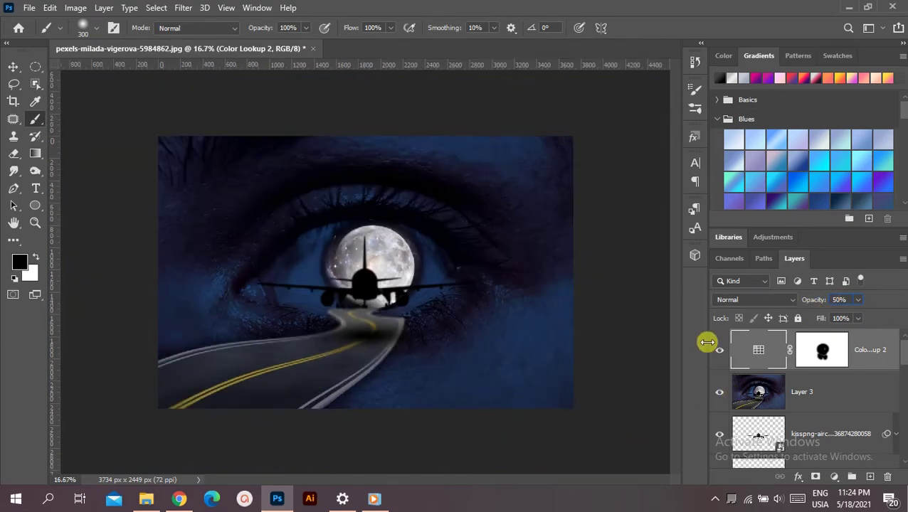
{"action": "left_click", "coordinate": [720, 349]}
{"action": "left_click", "coordinate": [719, 349]}
{"action": "left_click", "coordinate": [719, 349]}
{"action": "left_click", "coordinate": [13, 67]}
{"action": "left_click", "coordinate": [472, 430]}
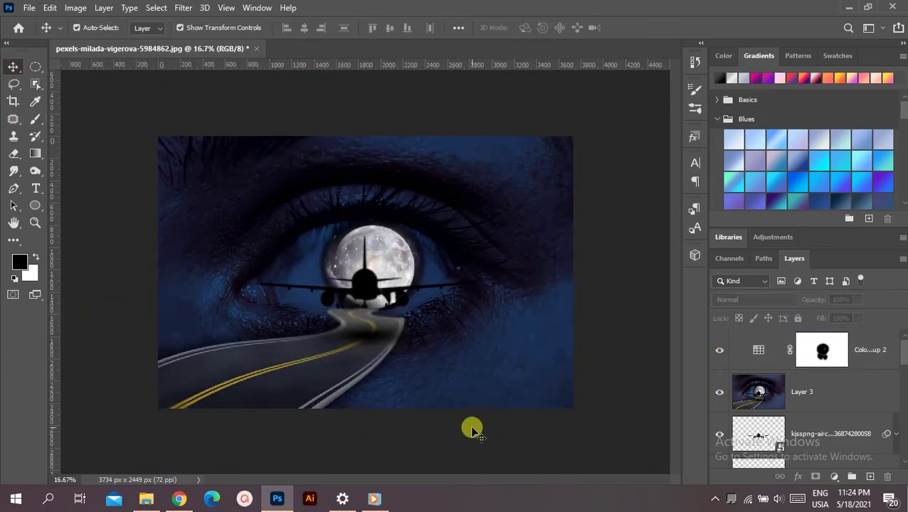
On Layer 3, select the moon via Color Range Highlights at 28% fuzziness and range 185
{"action": "left_click", "coordinate": [758, 391]}
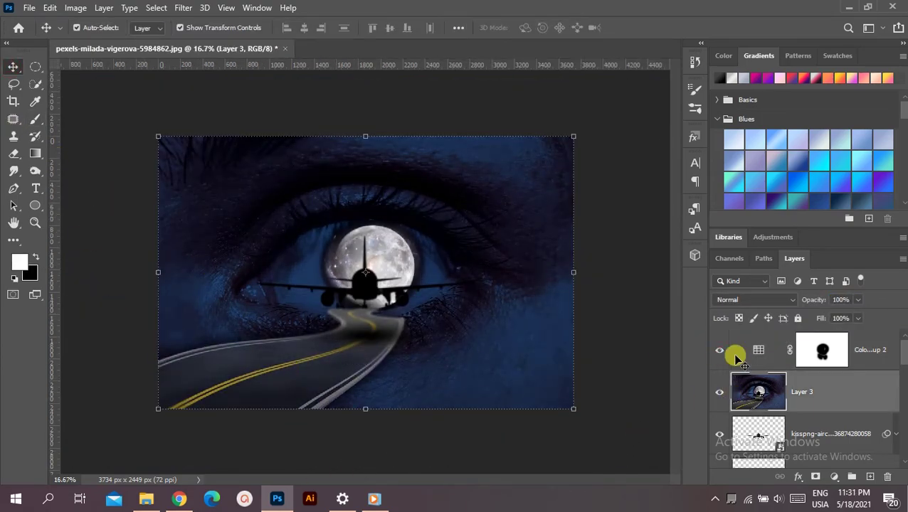
{"action": "left_click", "coordinate": [156, 8]}
{"action": "left_click", "coordinate": [193, 138]}
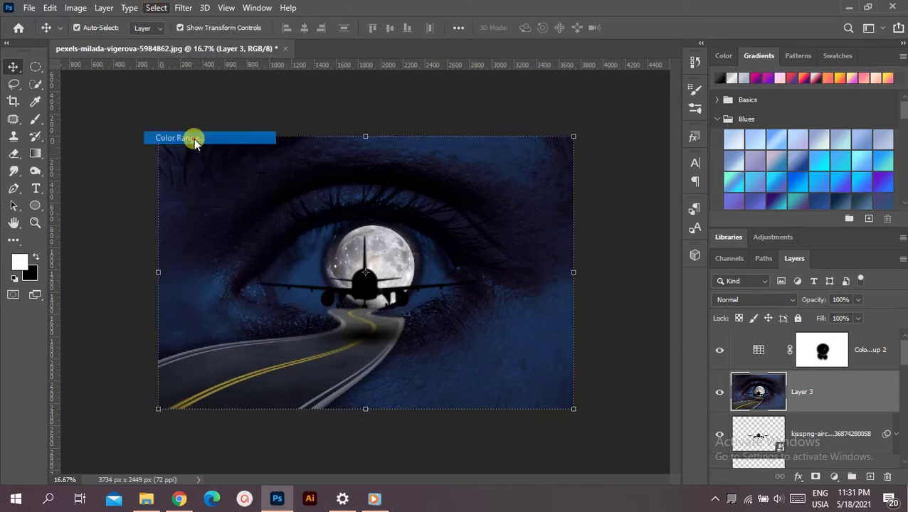
{"action": "left_click", "coordinate": [713, 69]}
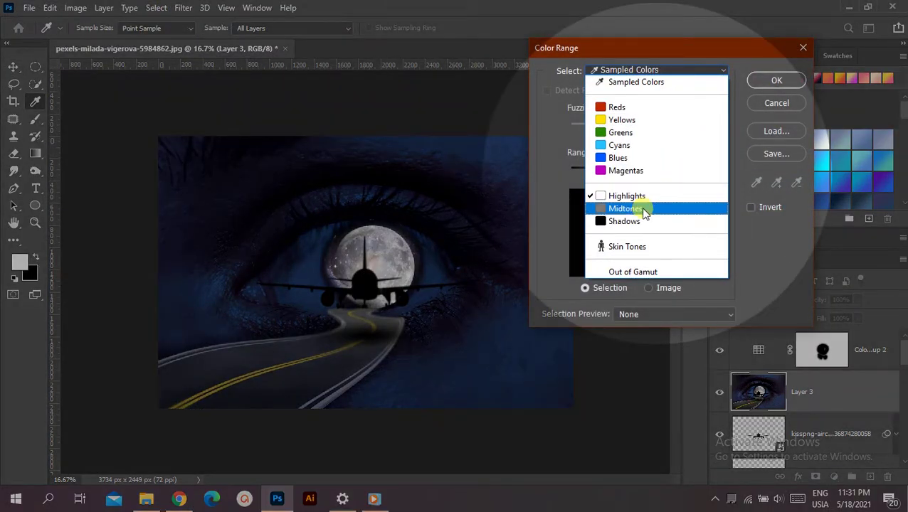
{"action": "left_click", "coordinate": [647, 209]}
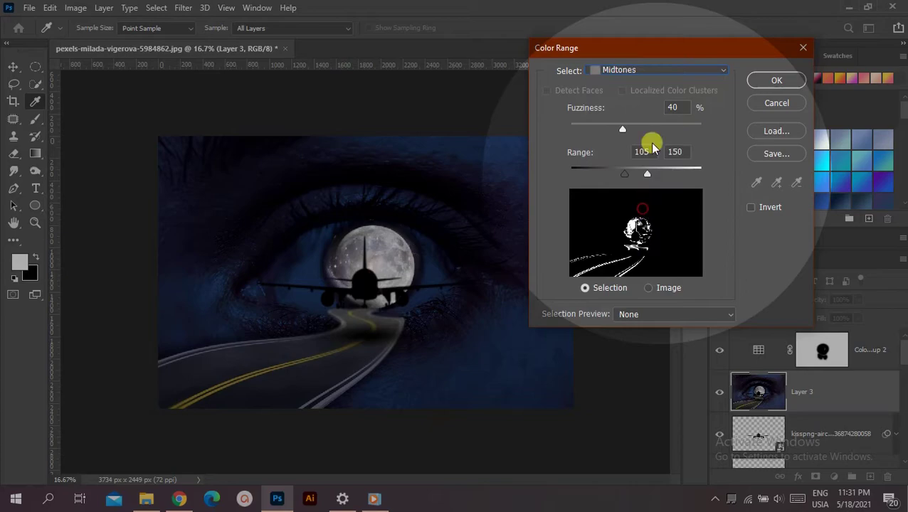
{"action": "left_click", "coordinate": [663, 69]}
{"action": "left_click", "coordinate": [630, 195]}
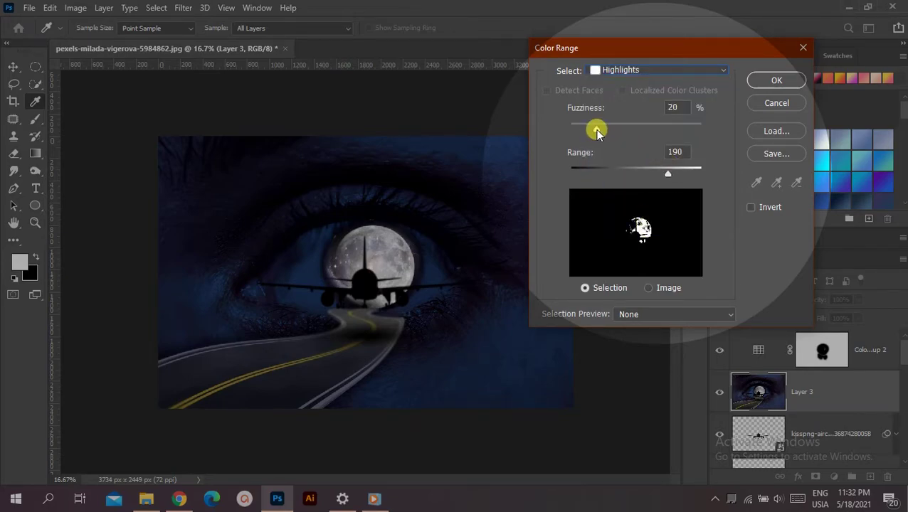
{"action": "mouse_move", "coordinate": [596, 129]}
{"action": "left_mouse_down"}
{"action": "mouse_move", "coordinate": [625, 132]}
{"action": "mouse_move", "coordinate": [606, 128]}
{"action": "left_mouse_up"}
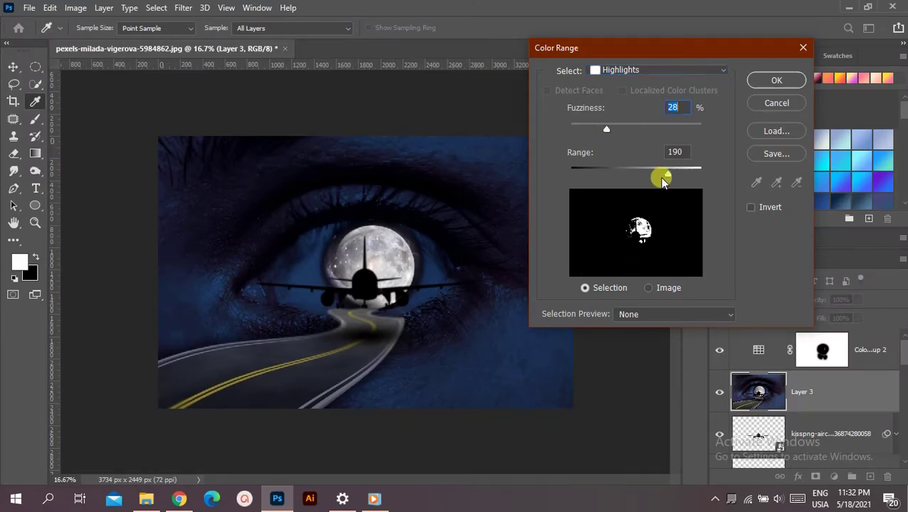
{"action": "mouse_move", "coordinate": [667, 176]}
{"action": "left_mouse_down"}
{"action": "mouse_move", "coordinate": [639, 165]}
{"action": "mouse_move", "coordinate": [666, 168]}
{"action": "left_mouse_up"}
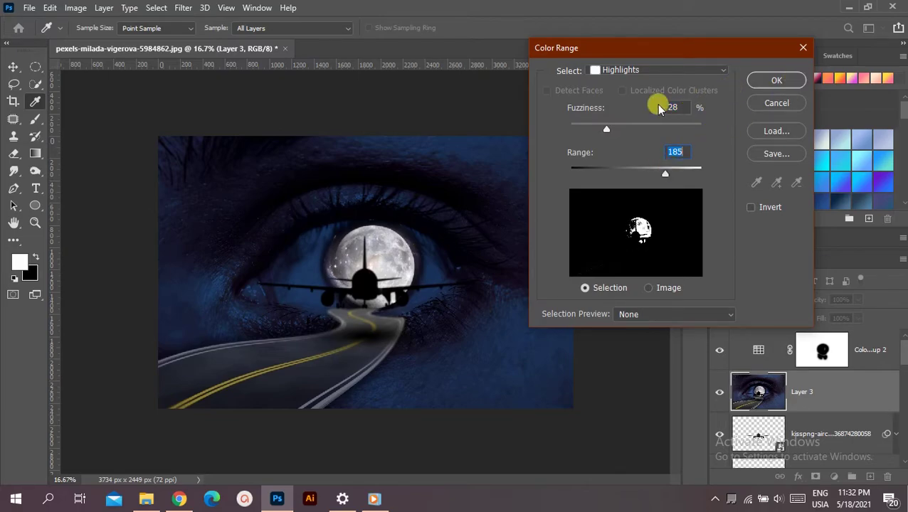
{"action": "left_click", "coordinate": [768, 81]}
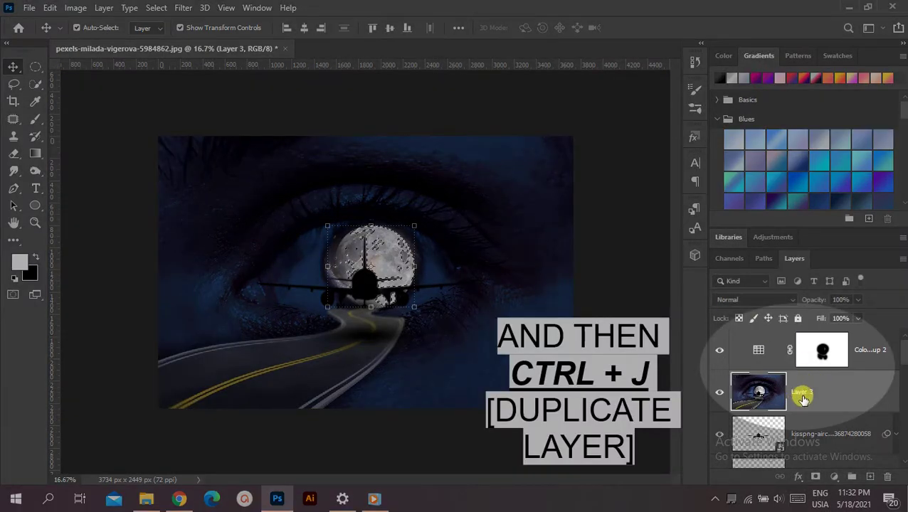
Copy the moon highlights to a new Layer 4 blended as Linear Dodge (Add)
{"action": "key", "text": "ctrl+j"}
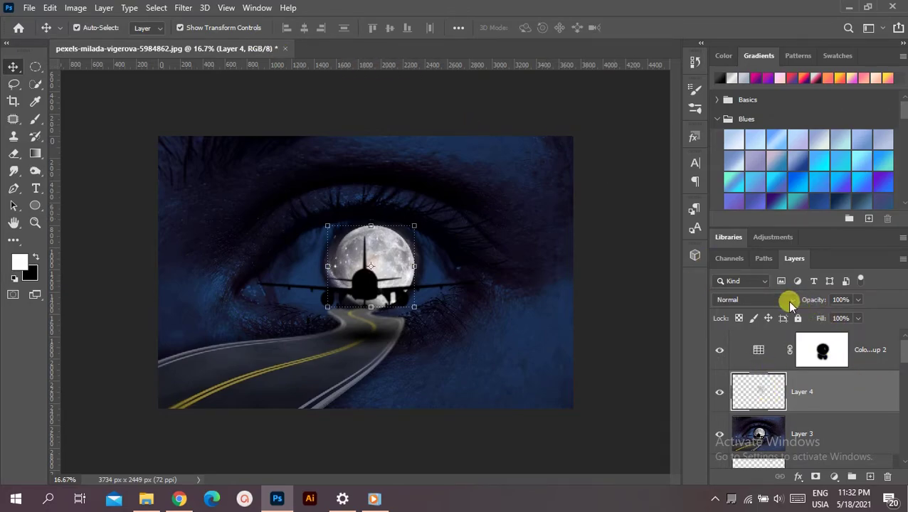
{"action": "left_click", "coordinate": [789, 302]}
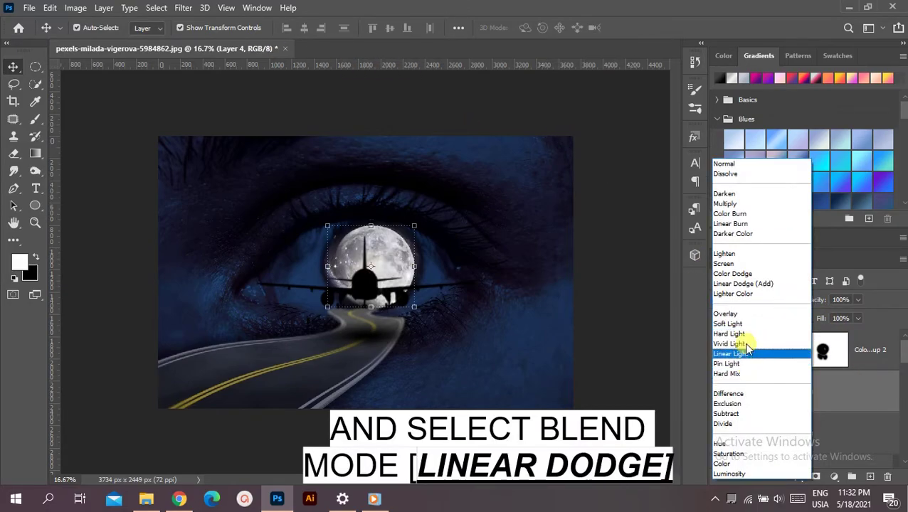
{"action": "left_click", "coordinate": [746, 284]}
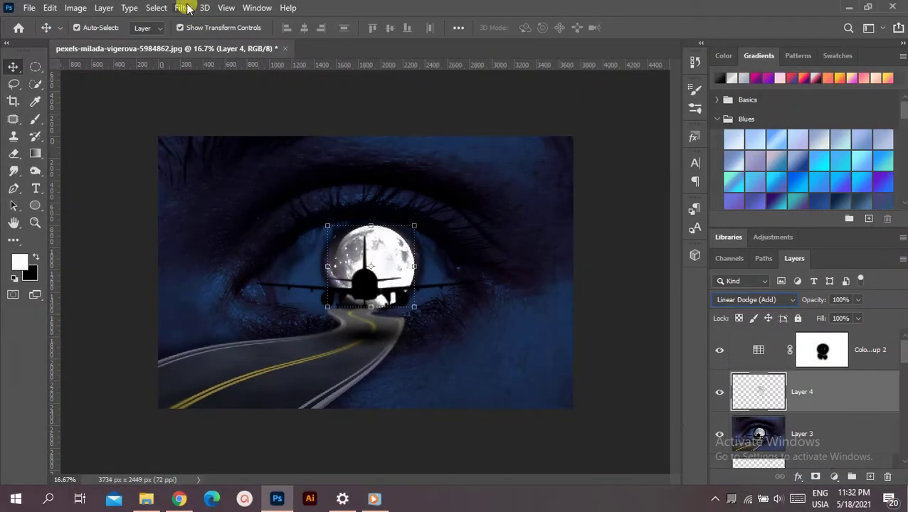
{"action": "left_click", "coordinate": [183, 8]}
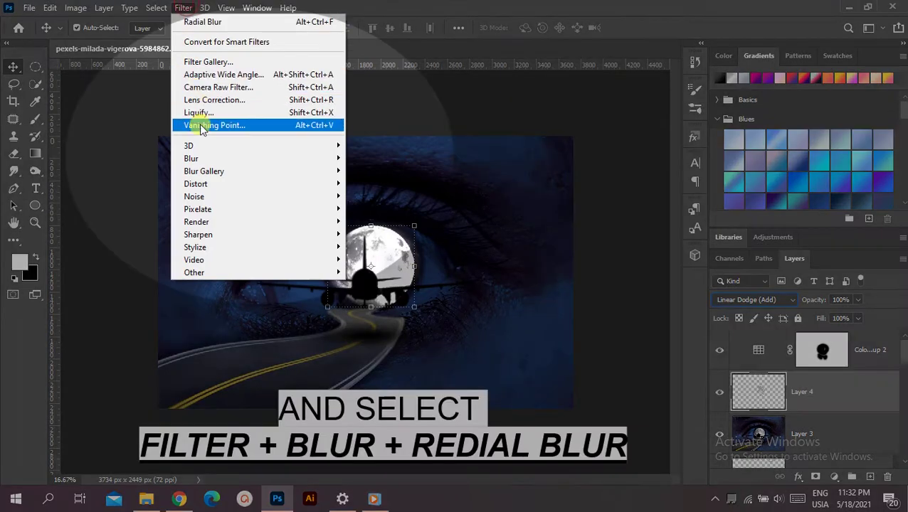
{"action": "mouse_move", "coordinate": [190, 158]}
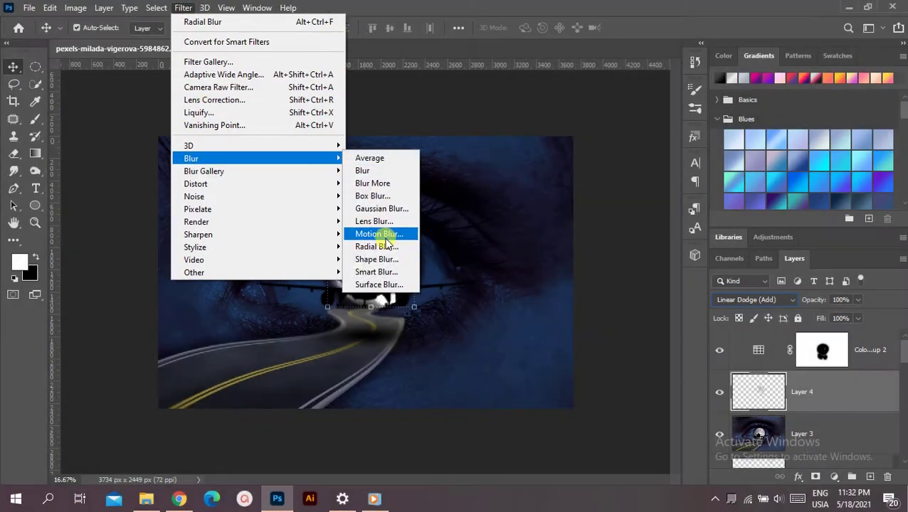
Apply a Zoom Radial Blur of amount 100 to Layer 4's moon highlights
{"action": "left_click", "coordinate": [377, 246]}
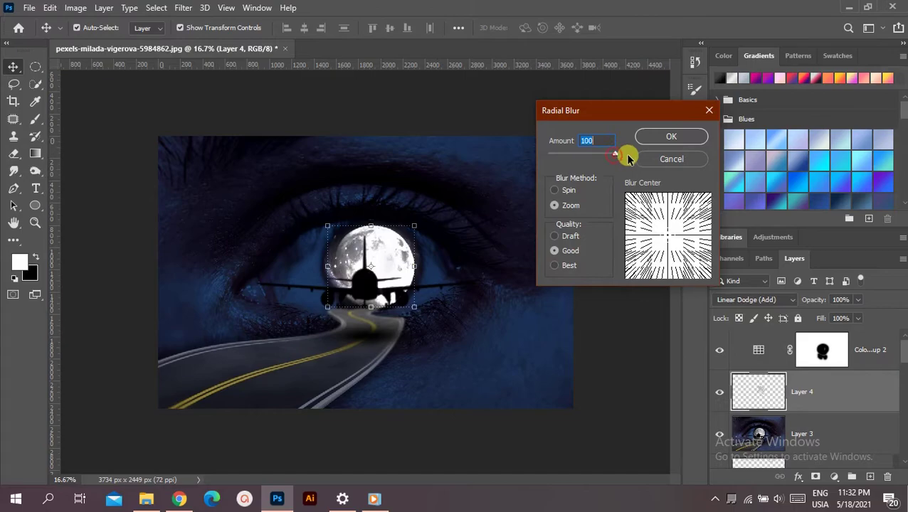
{"action": "left_click", "coordinate": [675, 139]}
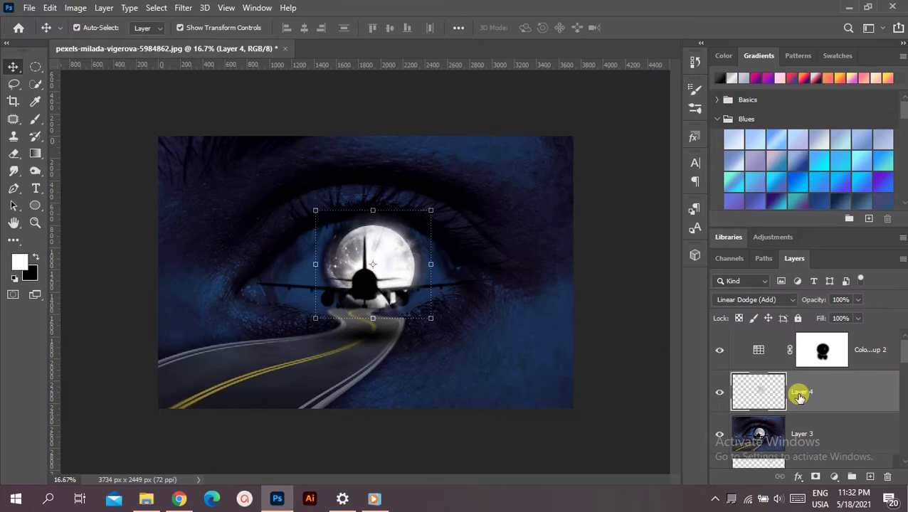
Paint white with an enlarged brush on the road below the plane, undoing one extra stroke
{"action": "left_click", "coordinate": [35, 119]}
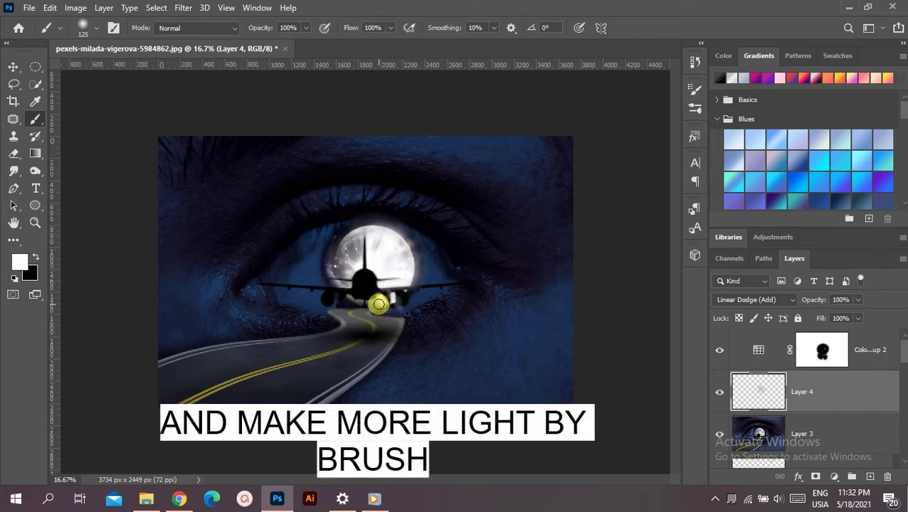
{"action": "key", "text": "bracketright"}
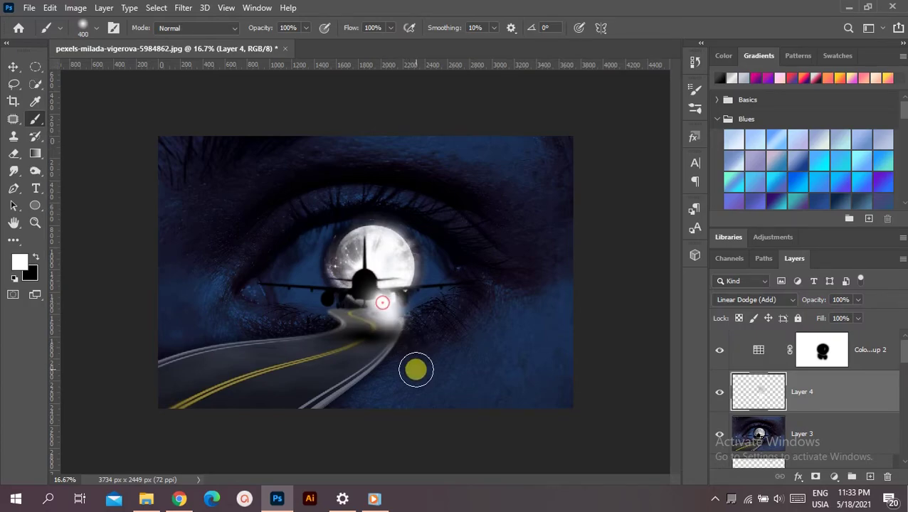
{"action": "left_click_drag", "start_coordinate": [382, 303], "coordinate": [374, 313]}
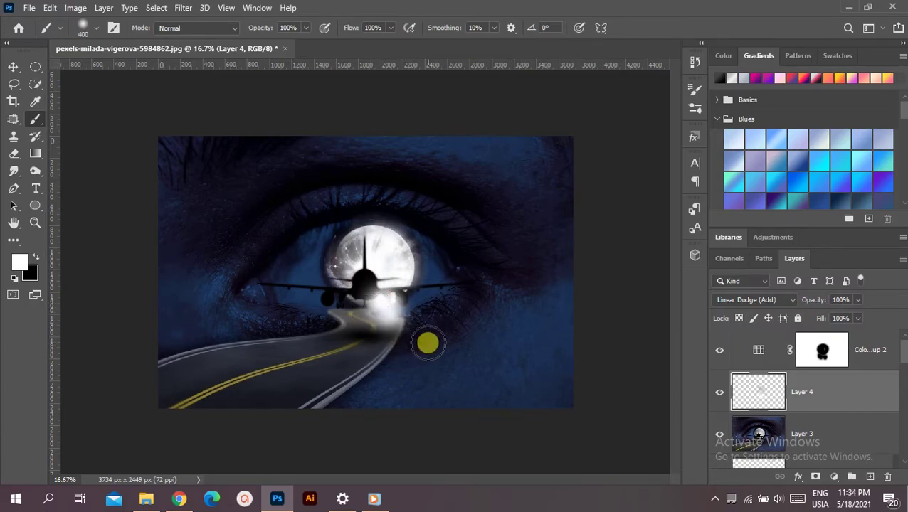
{"action": "left_click", "coordinate": [392, 323]}
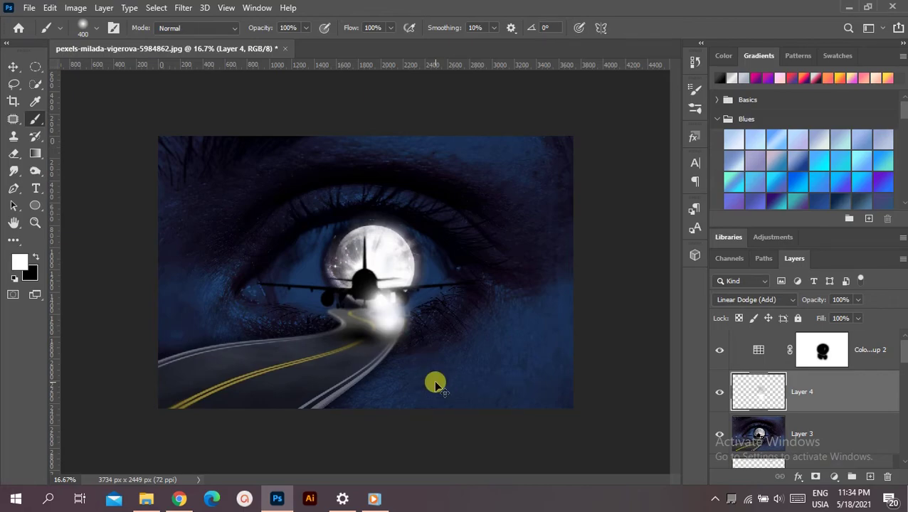
{"action": "key", "text": "ctrl+z"}
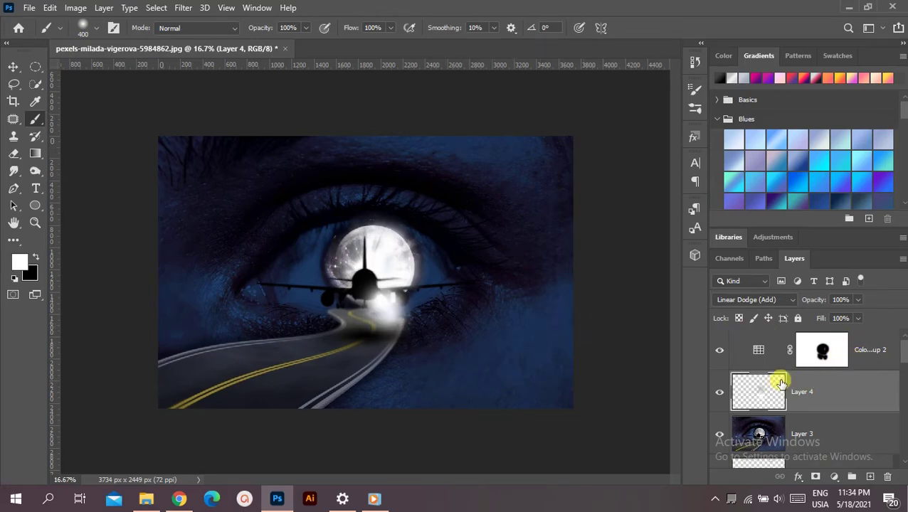
Split Layer 4's Blend If Underlying Layer black point to 0/50, then deselect the layer
{"action": "double_click", "coordinate": [839, 396]}
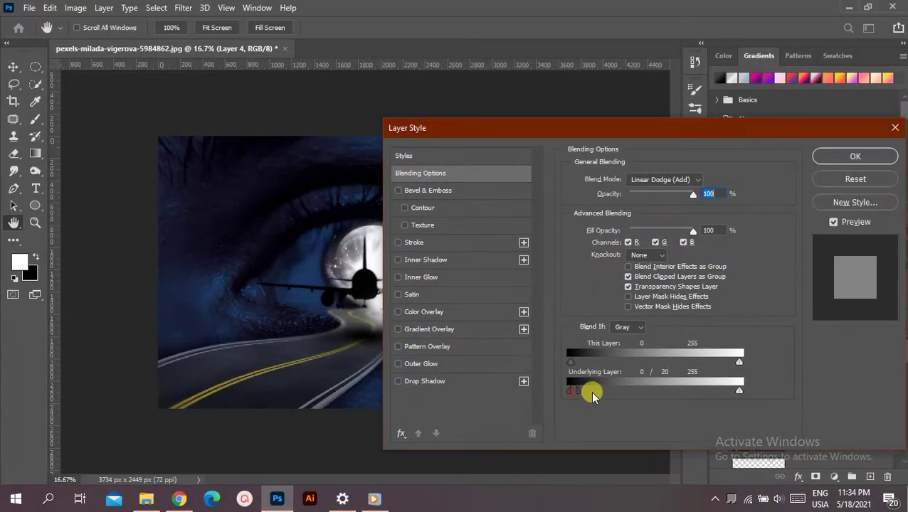
{"action": "left_click_drag", "start_coordinate": [570, 392], "coordinate": [602, 391]}
{"action": "mouse_move", "coordinate": [549, 128]}
{"action": "left_mouse_down"}
{"action": "mouse_move", "coordinate": [672, 135]}
{"action": "mouse_move", "coordinate": [641, 88]}
{"action": "mouse_move", "coordinate": [620, 102]}
{"action": "left_mouse_up"}
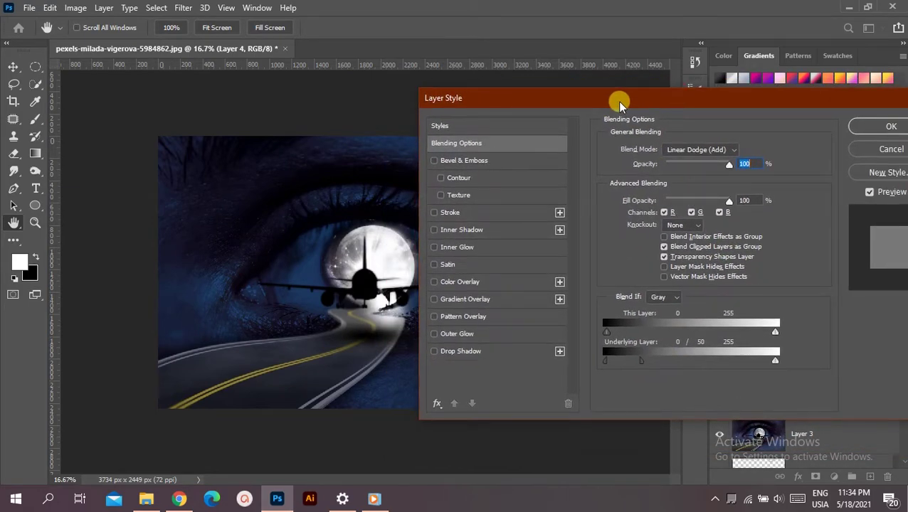
{"action": "mouse_move", "coordinate": [640, 364]}
{"action": "left_mouse_down"}
{"action": "mouse_move", "coordinate": [622, 361]}
{"action": "mouse_move", "coordinate": [640, 362]}
{"action": "left_mouse_up"}
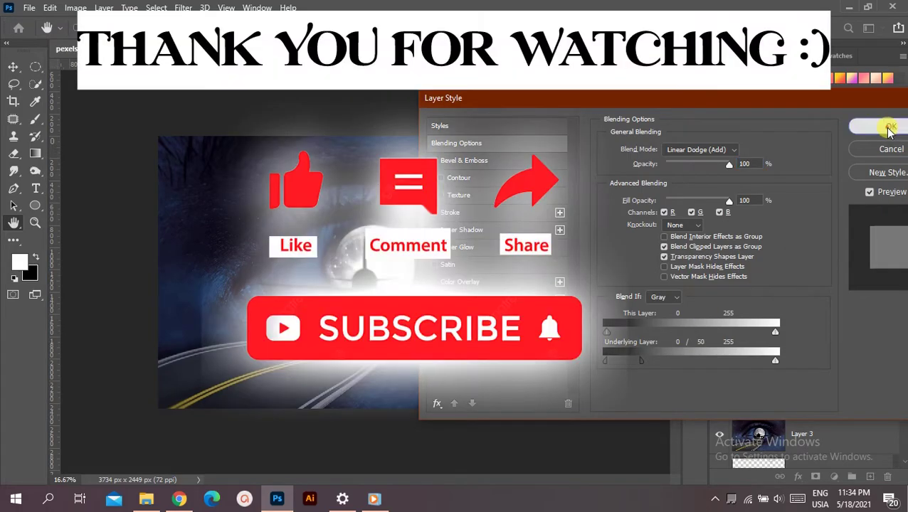
{"action": "left_click", "coordinate": [888, 127]}
{"action": "left_click", "coordinate": [12, 67]}
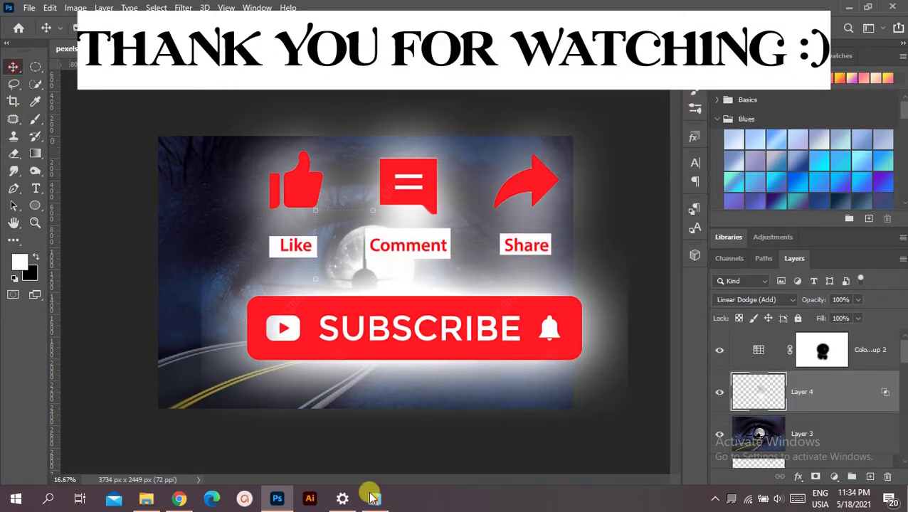
{"action": "left_click", "coordinate": [396, 461]}
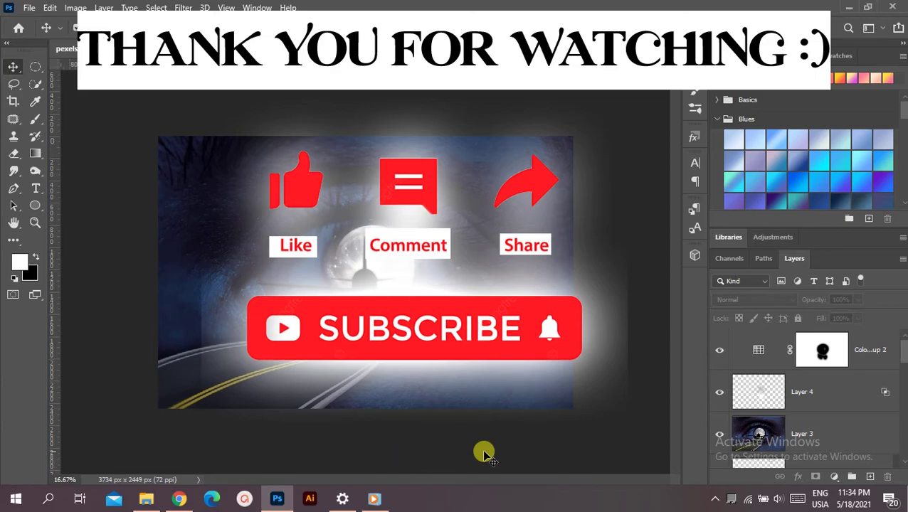